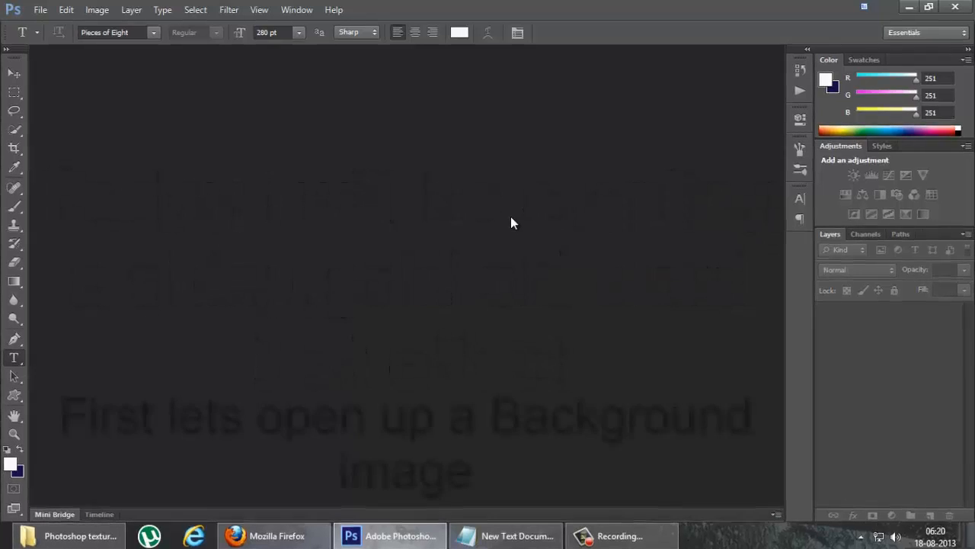
Open the image background-img.jpg
{"action": "left_click", "coordinate": [40, 9]}
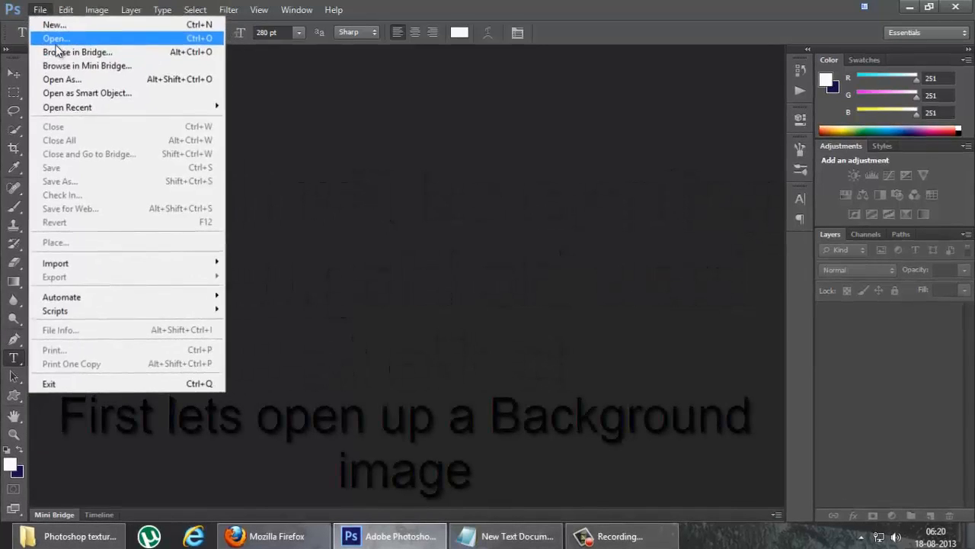
{"action": "left_click", "coordinate": [51, 38]}
{"action": "scroll", "coordinate": [420, 166], "scroll_direction": "down", "scroll_amount": 5}
{"action": "double_click", "coordinate": [421, 165]}
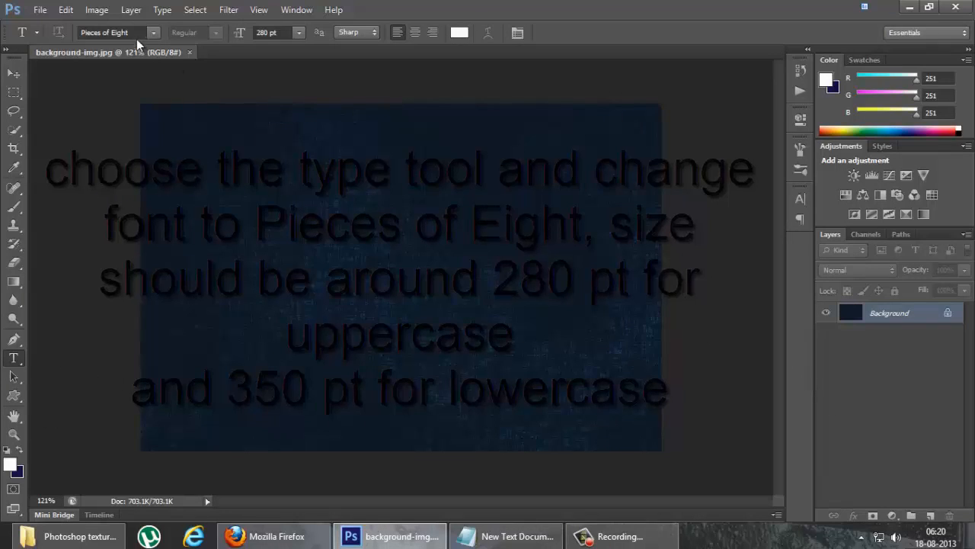
Add the text "Psd" on the background in the Pieces of Eight font at 280 pt, coloured fbfbfb
{"action": "left_click", "coordinate": [86, 32]}
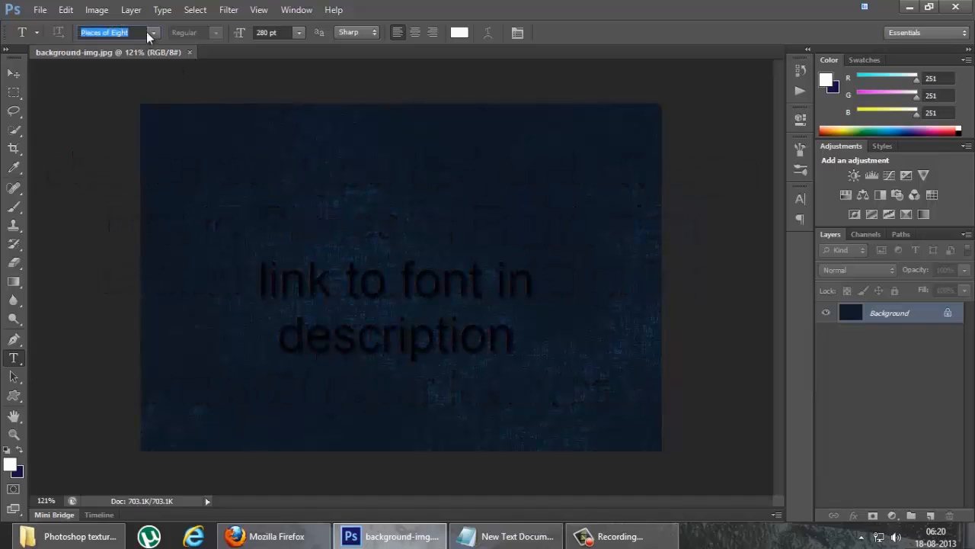
{"action": "left_click", "coordinate": [234, 286]}
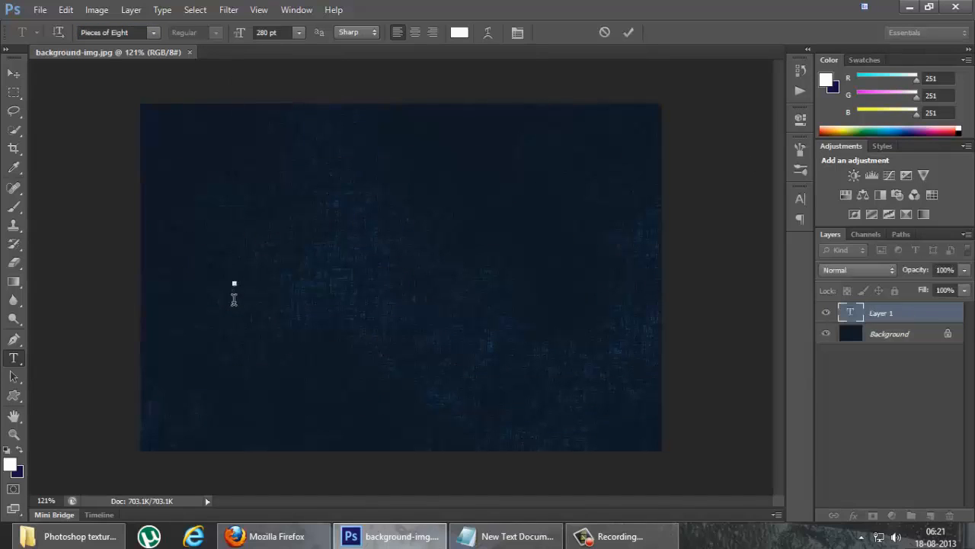
{"action": "left_click", "coordinate": [268, 32]}
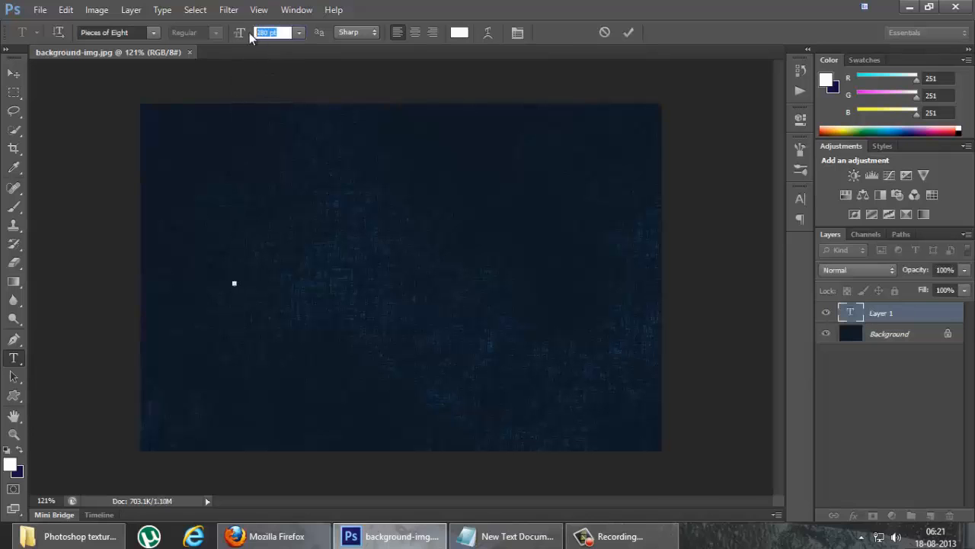
{"action": "left_click", "coordinate": [459, 32]}
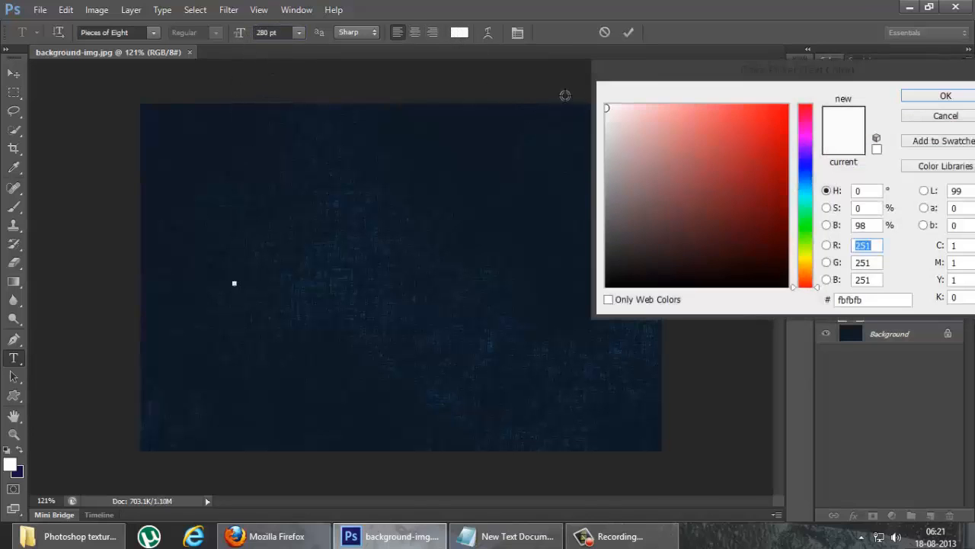
{"action": "left_click", "coordinate": [970, 99]}
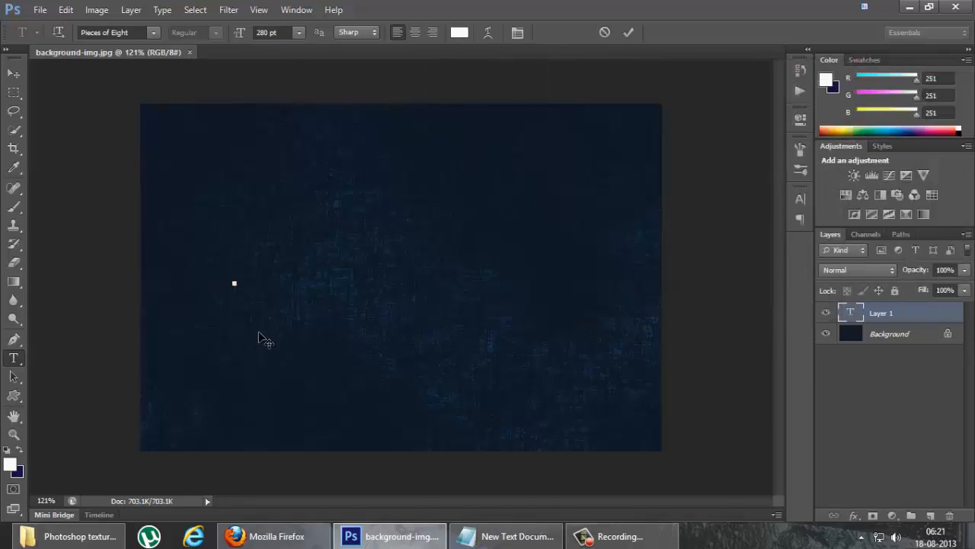
{"action": "type", "text": "Psd"}
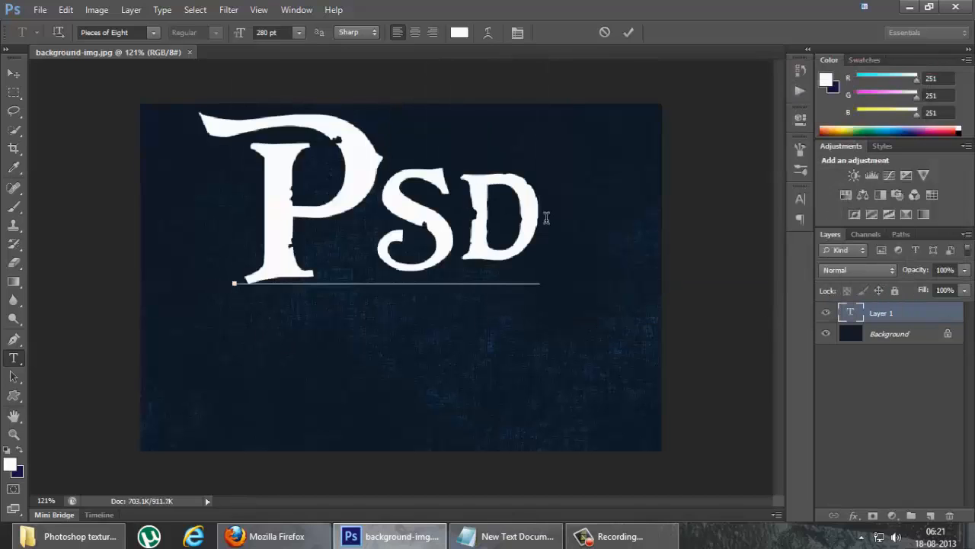
Enlarge the letters "sd" of the text to 360 pt and commit the text edit
{"action": "left_click_drag", "start_coordinate": [544, 216], "coordinate": [406, 224]}
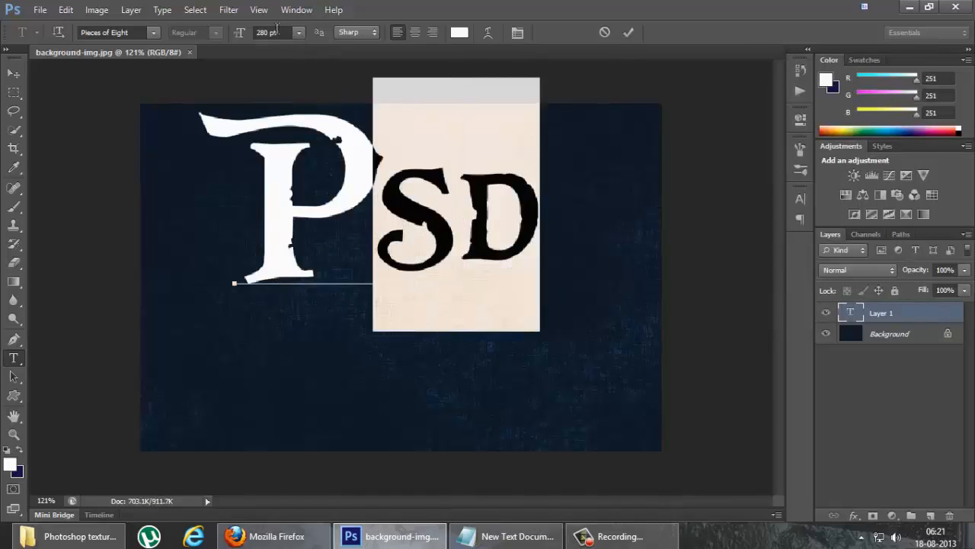
{"action": "left_click", "coordinate": [277, 32]}
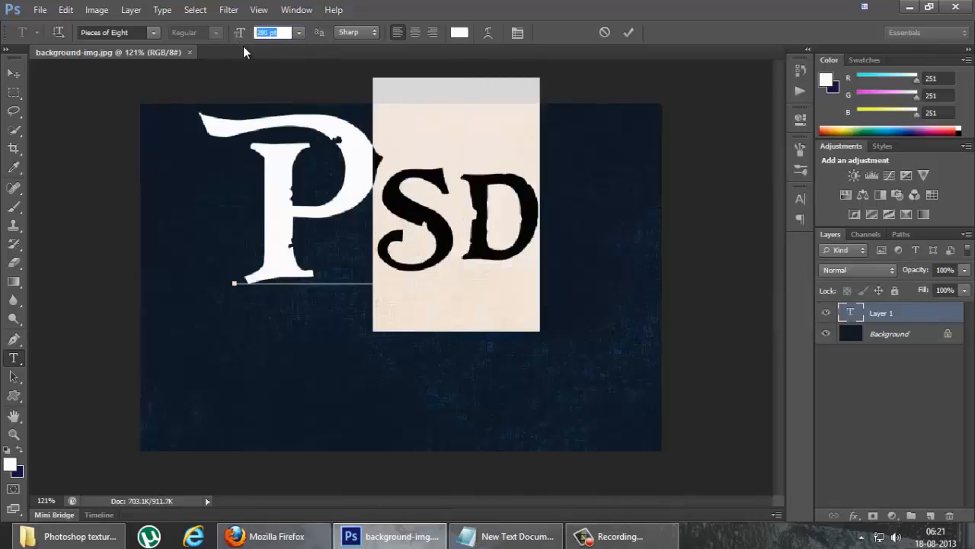
{"action": "type", "text": "360"}
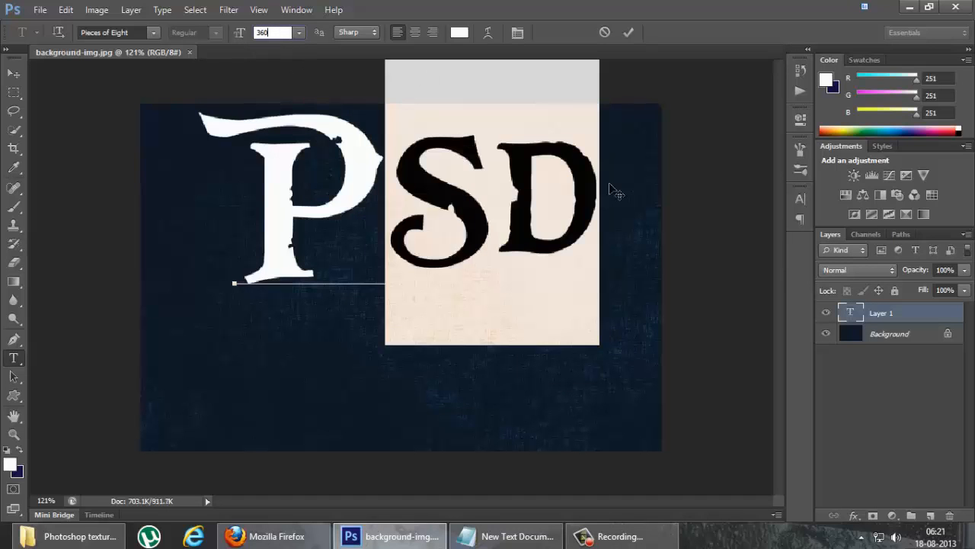
{"action": "left_click", "coordinate": [628, 32]}
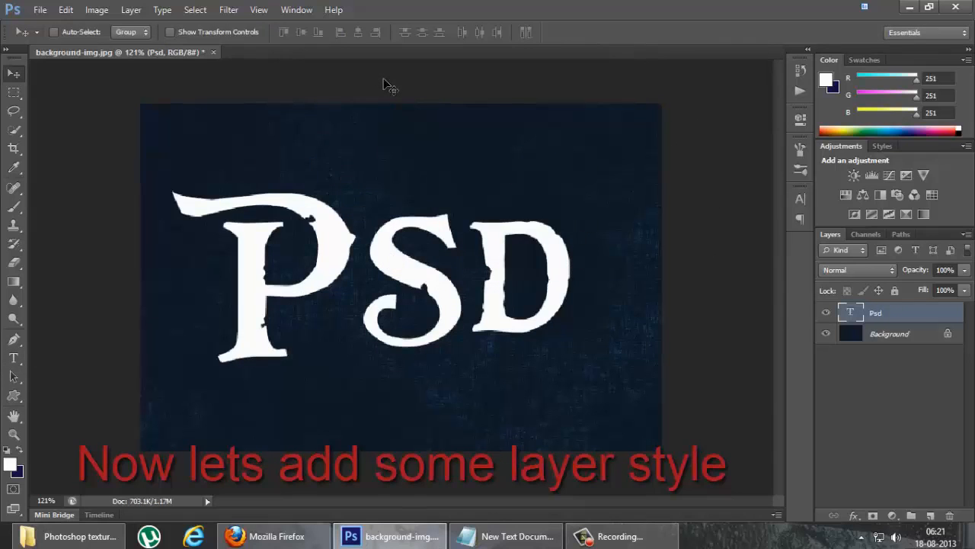
Add a Drop Shadow layer style to the Psd text layer with the blend mode set to Normal
{"action": "key", "text": "ctrl+minus"}
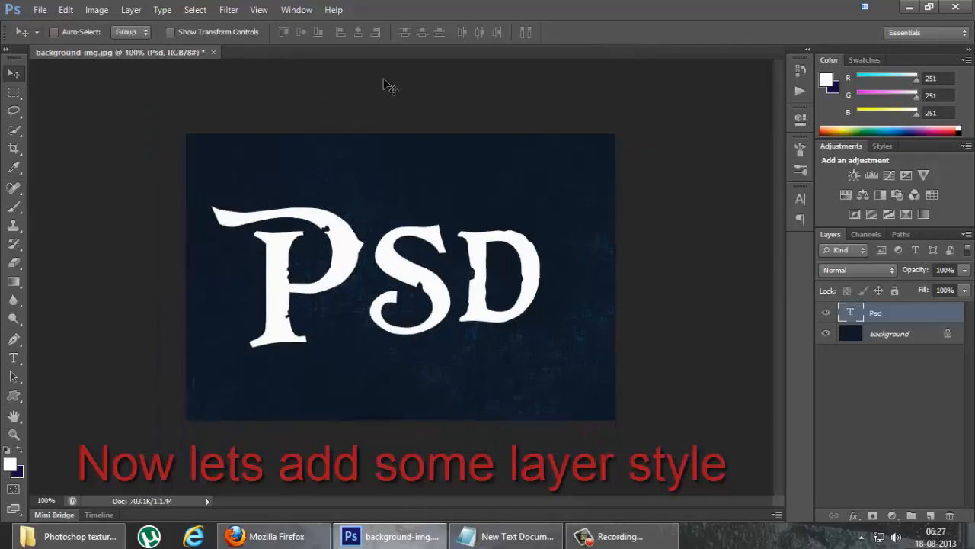
{"action": "double_click", "coordinate": [922, 315]}
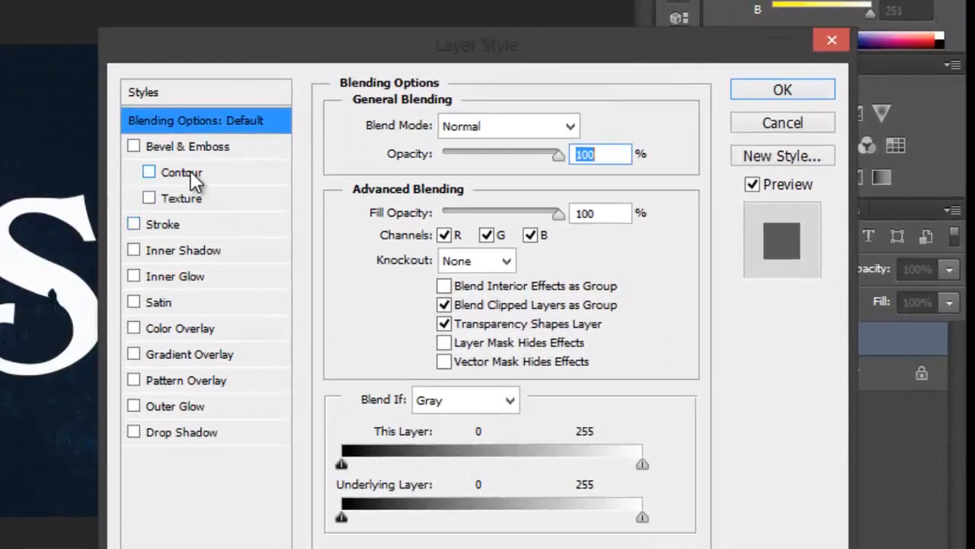
{"action": "left_click", "coordinate": [193, 432]}
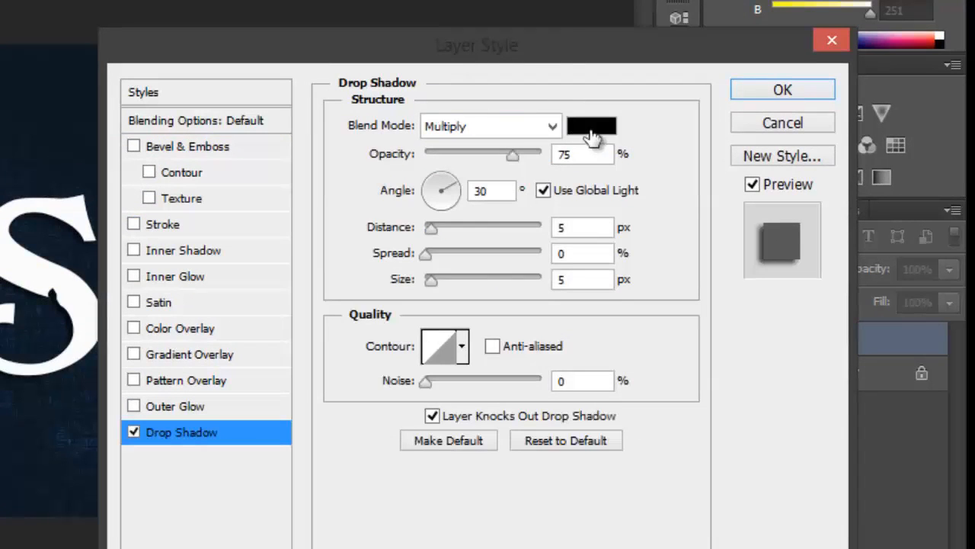
{"action": "left_click", "coordinate": [546, 127]}
{"action": "left_click", "coordinate": [488, 0]}
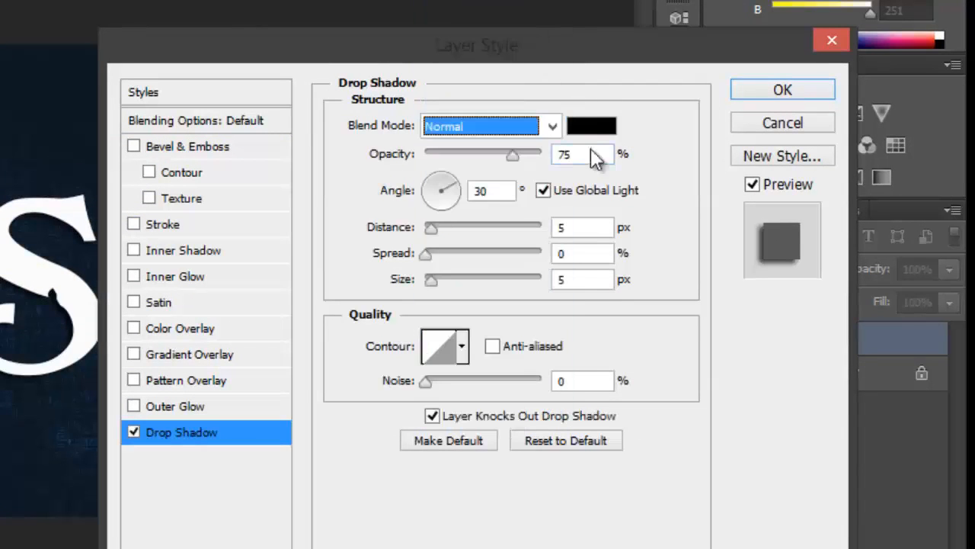
{"action": "left_click", "coordinate": [594, 156]}
Set the drop shadow's colour to fcf5cc
{"action": "left_click", "coordinate": [593, 127]}
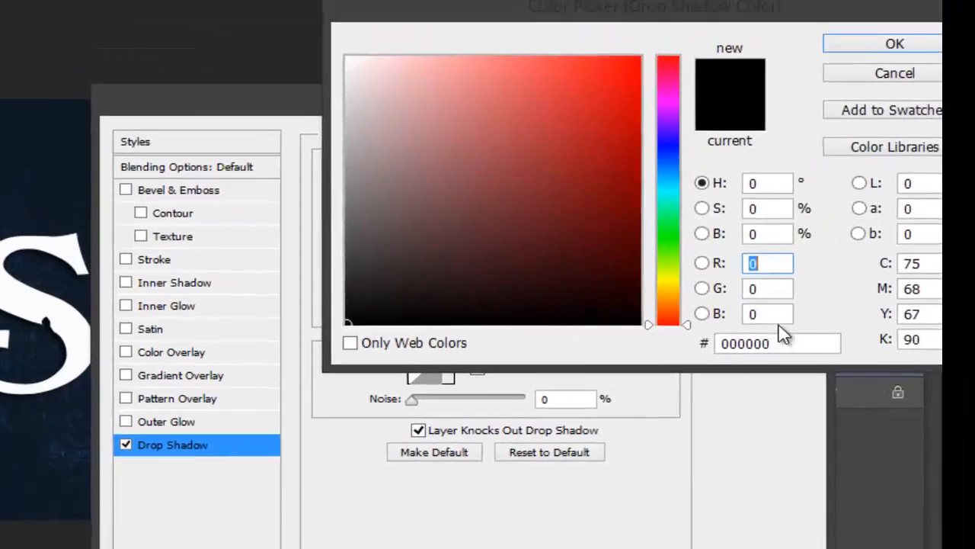
{"action": "left_click", "coordinate": [785, 342]}
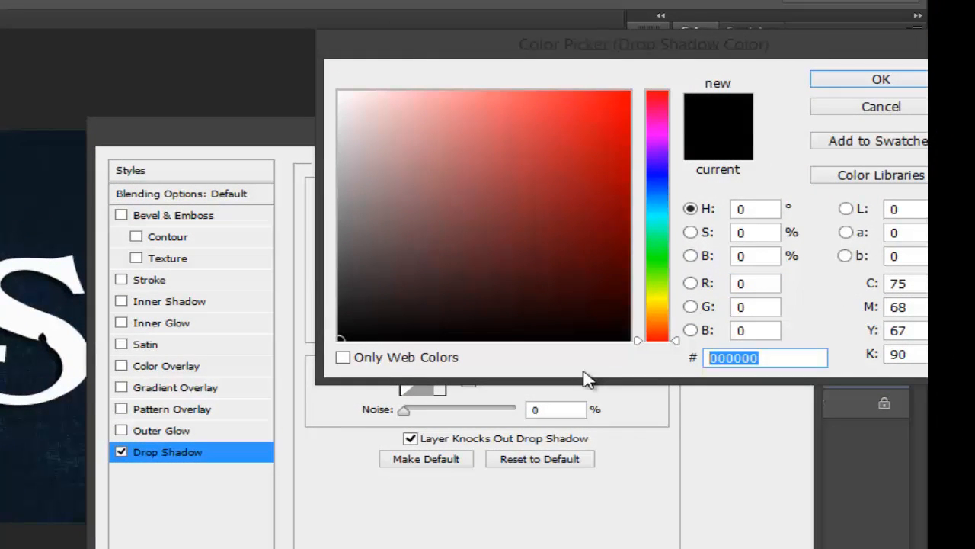
{"action": "type", "text": "fcf5"}
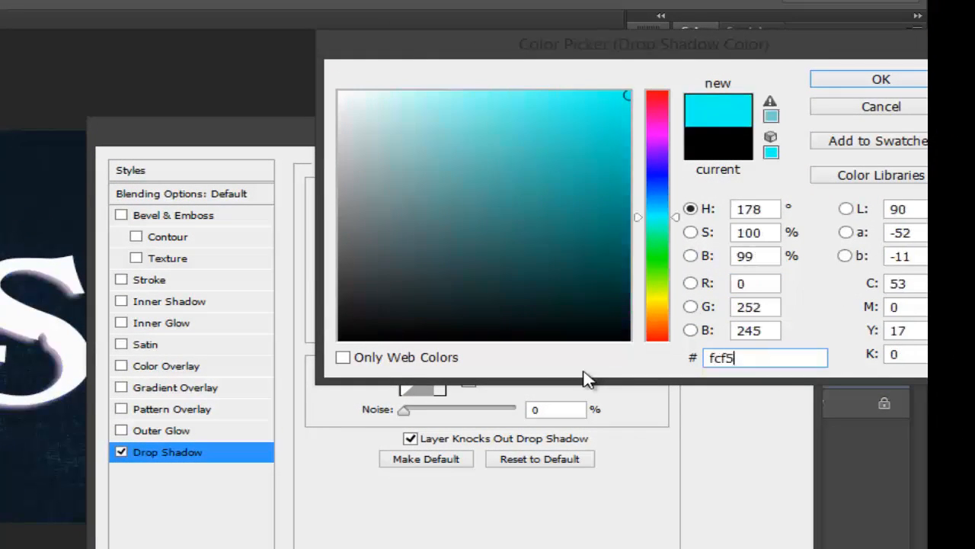
{"action": "type", "text": "cc"}
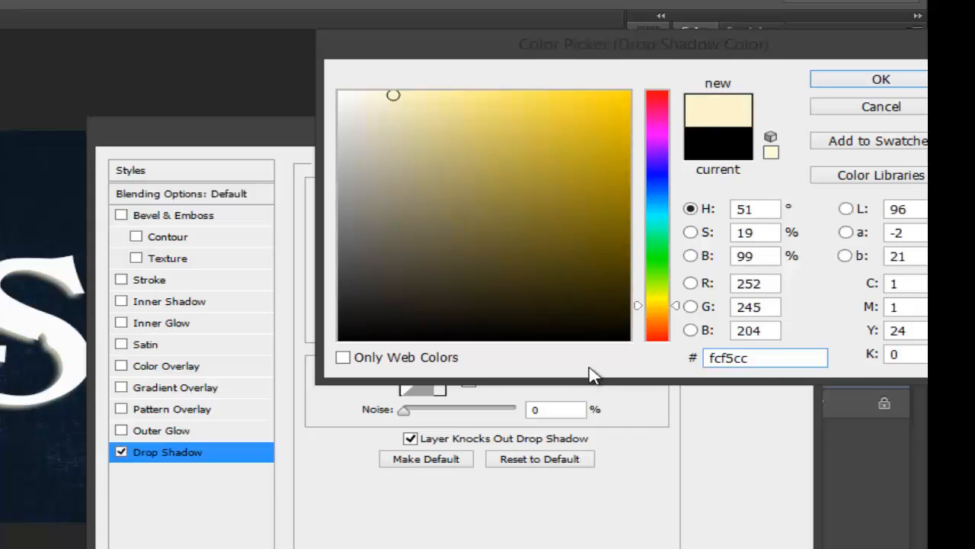
{"action": "left_click", "coordinate": [902, 80]}
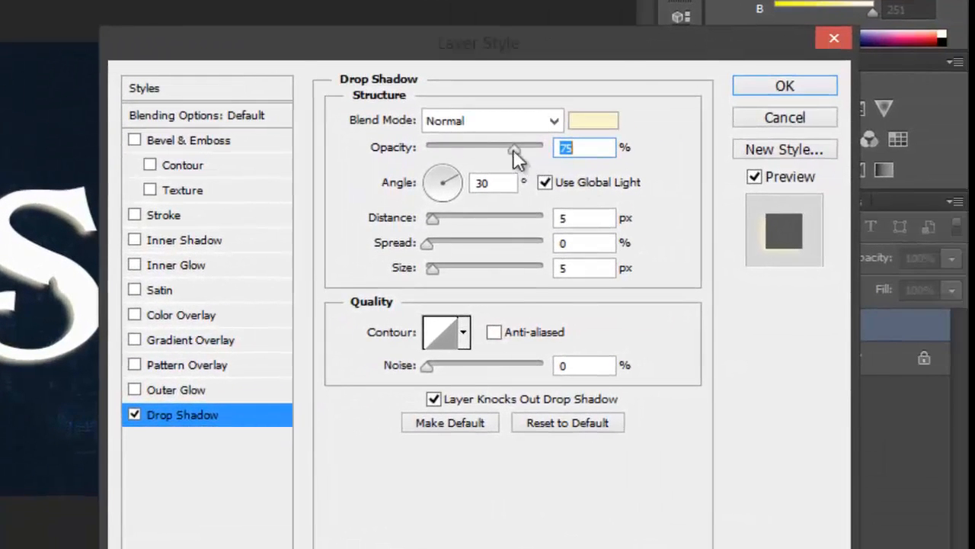
Set the drop shadow to 100% opacity, angle -85°, distance 3 px and size 7 px, with global light off
{"action": "left_click_drag", "start_coordinate": [513, 149], "coordinate": [530, 147]}
{"action": "left_click", "coordinate": [495, 184]}
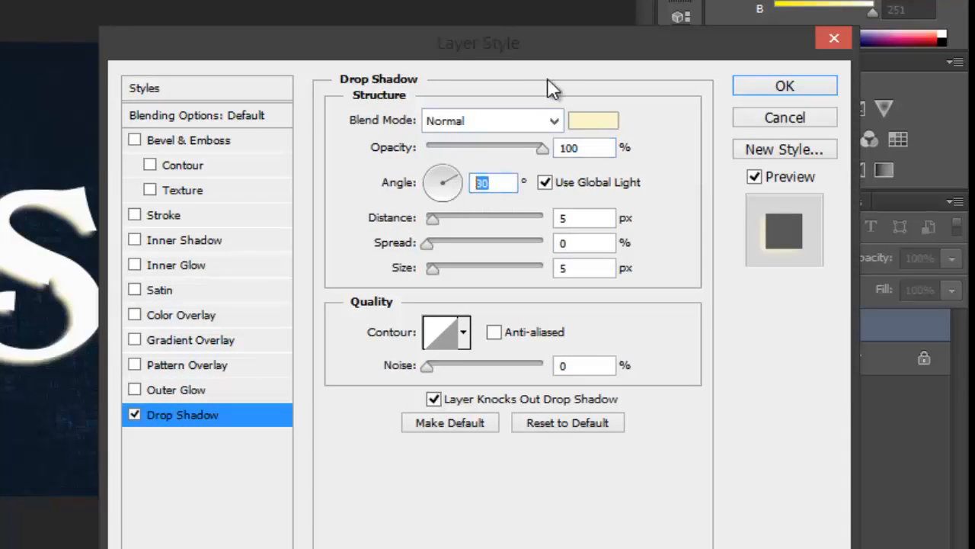
{"action": "type", "text": "-85"}
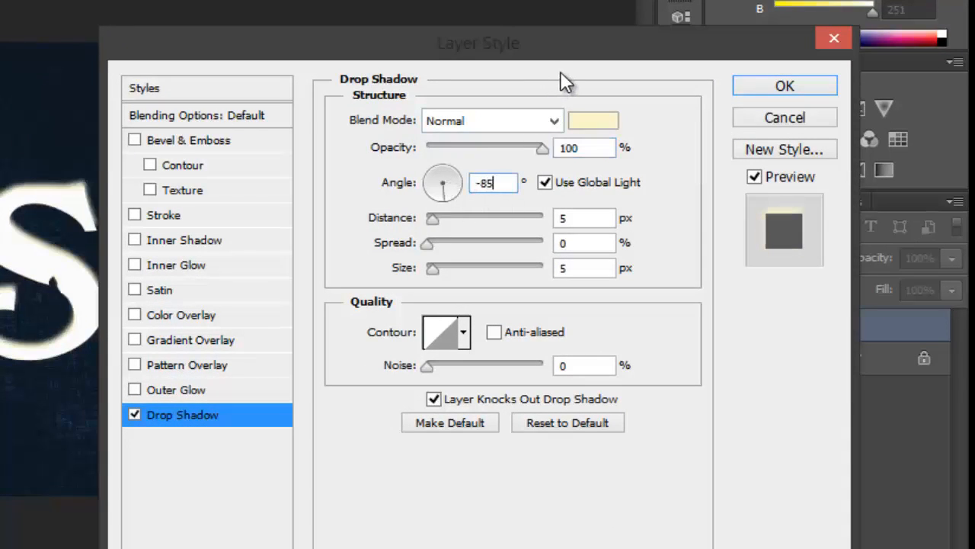
{"action": "key", "text": "Tab"}
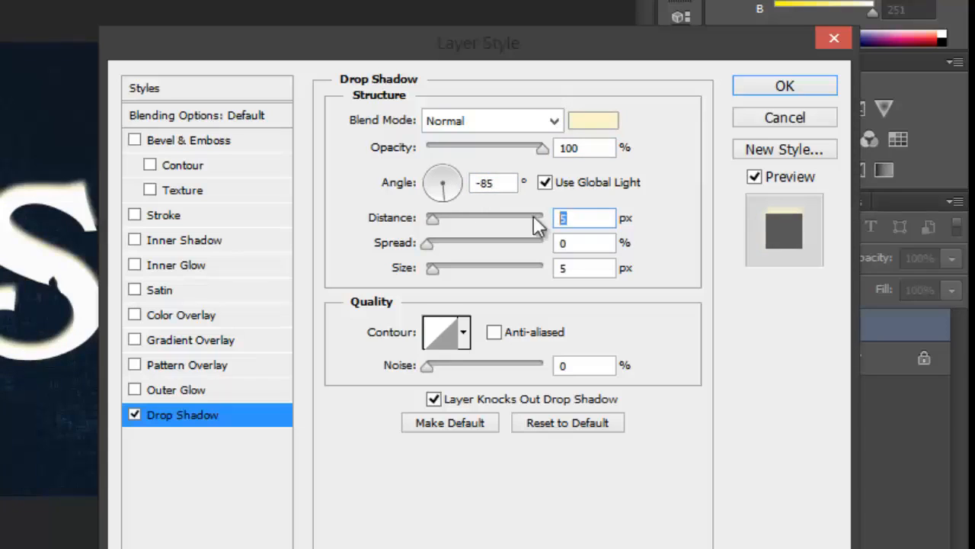
{"action": "type", "text": "3"}
{"action": "key", "text": "Tab"}
{"action": "key", "text": "Tab"}
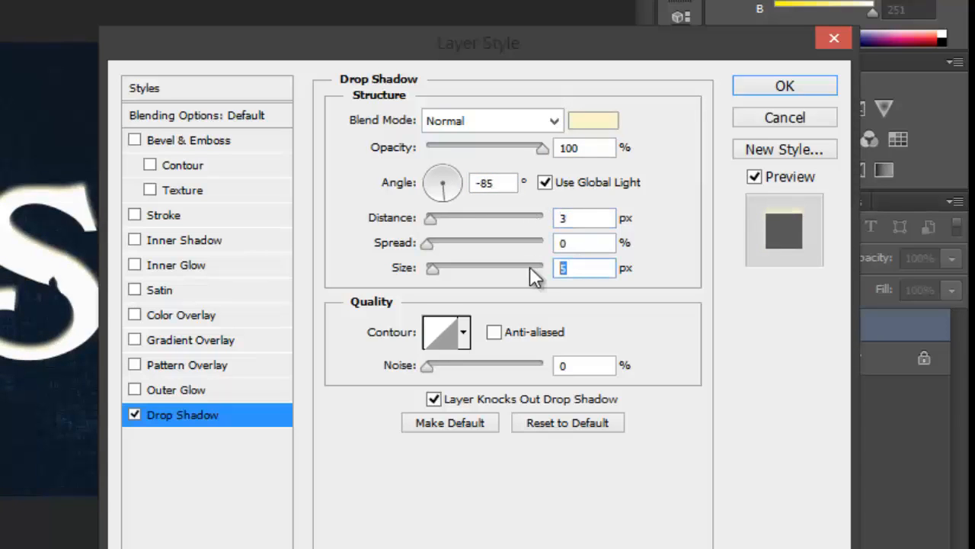
{"action": "type", "text": "7"}
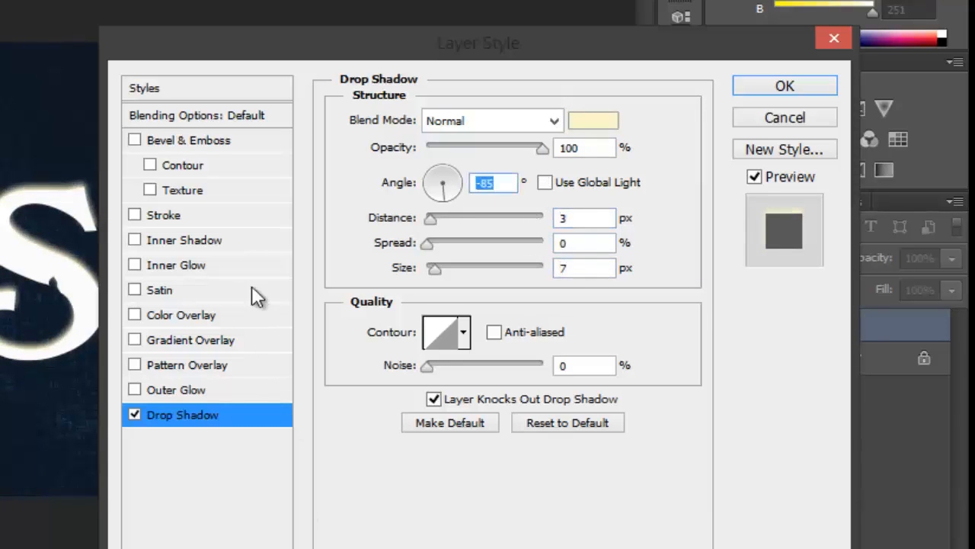
Add an Inner Shadow to the text layer's style with the blend mode set to Normal
{"action": "left_click", "coordinate": [215, 240]}
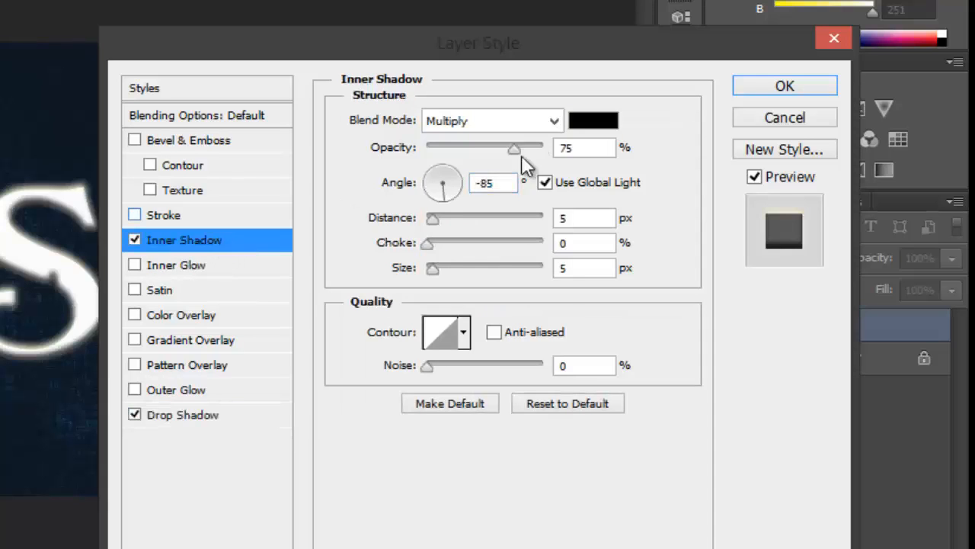
{"action": "left_click", "coordinate": [553, 120]}
{"action": "left_click", "coordinate": [449, 0]}
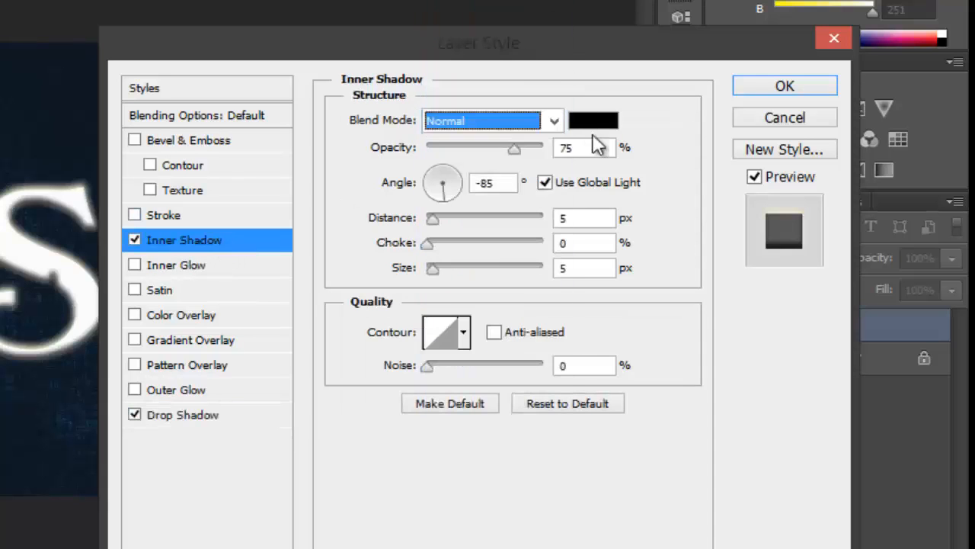
Set the inner shadow's colour to 514a20
{"action": "left_click", "coordinate": [600, 122]}
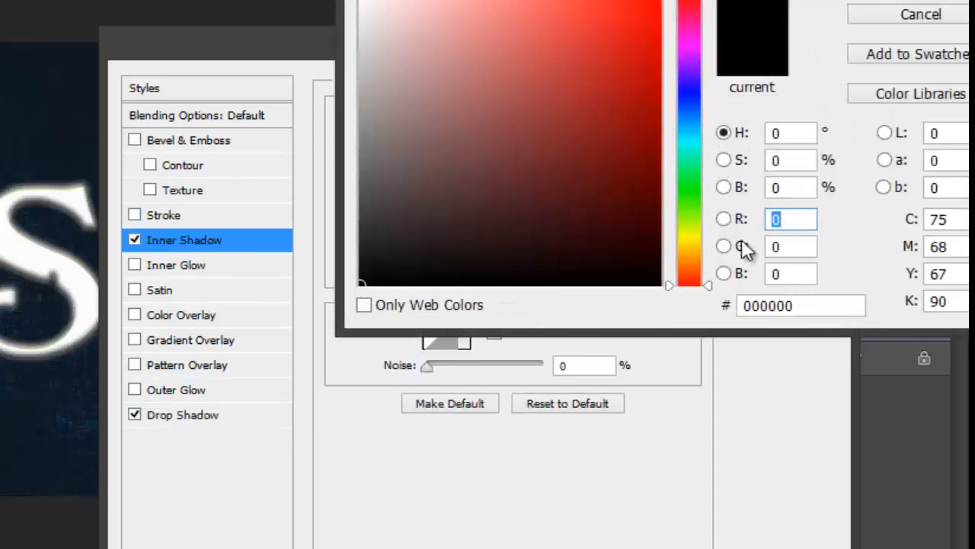
{"action": "left_click", "coordinate": [818, 305]}
{"action": "type", "text": "51"}
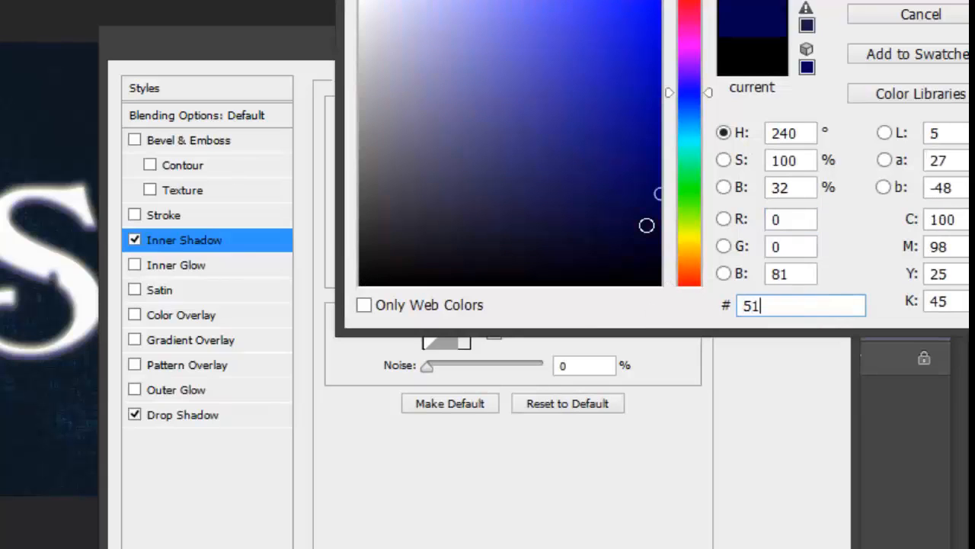
{"action": "type", "text": "4a"}
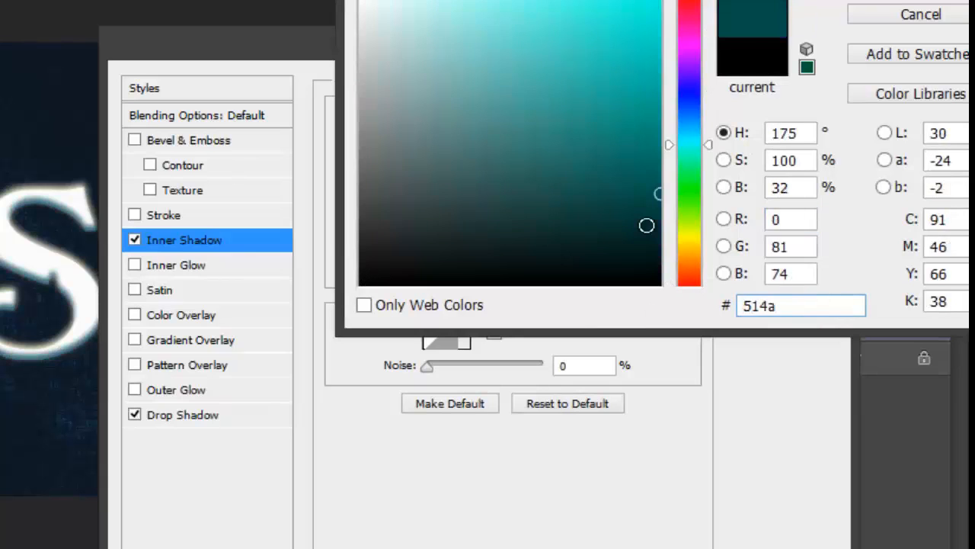
{"action": "type", "text": "20"}
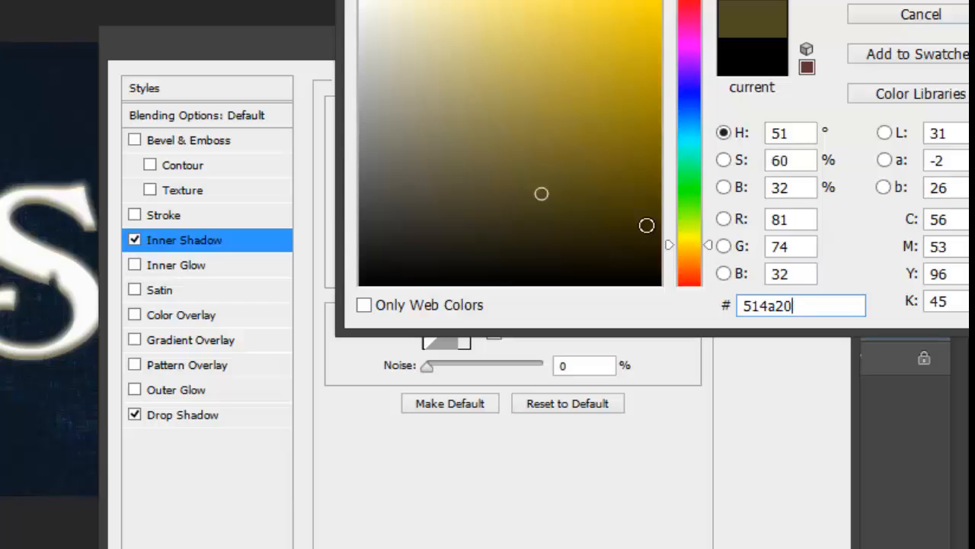
{"action": "key", "text": "ctrl+a"}
{"action": "left_click", "coordinate": [886, 1]}
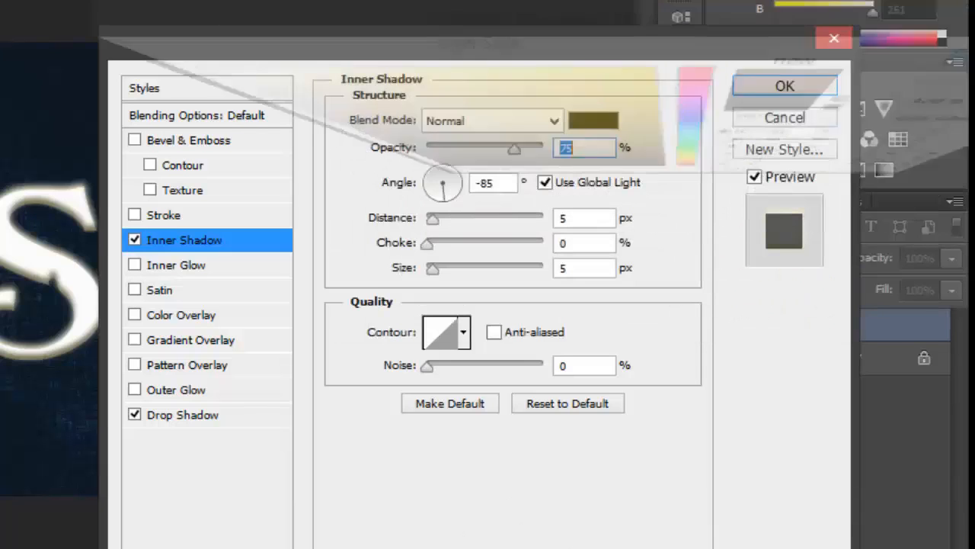
Set the inner shadow to 100% opacity and a 120° angle with global light off
{"action": "left_click_drag", "start_coordinate": [508, 148], "coordinate": [561, 148]}
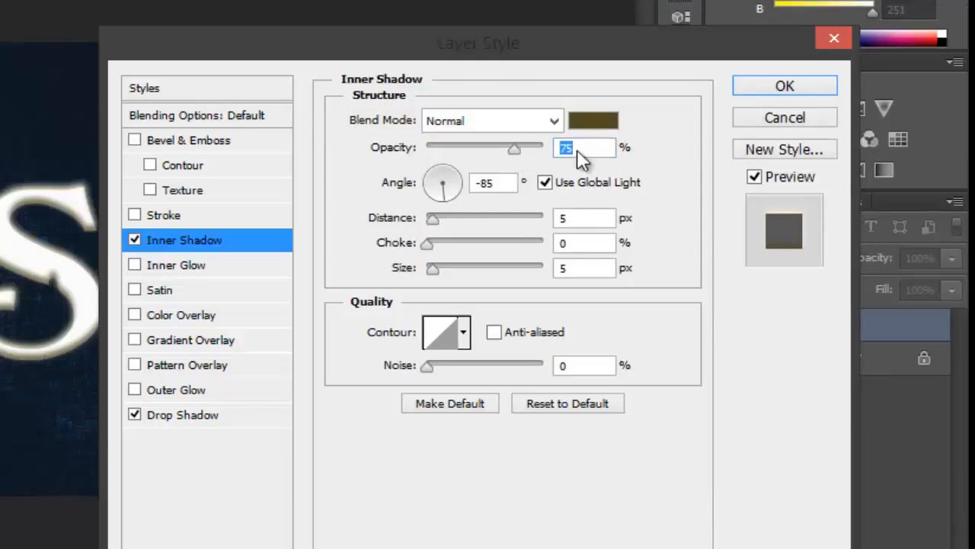
{"action": "left_click", "coordinate": [544, 184]}
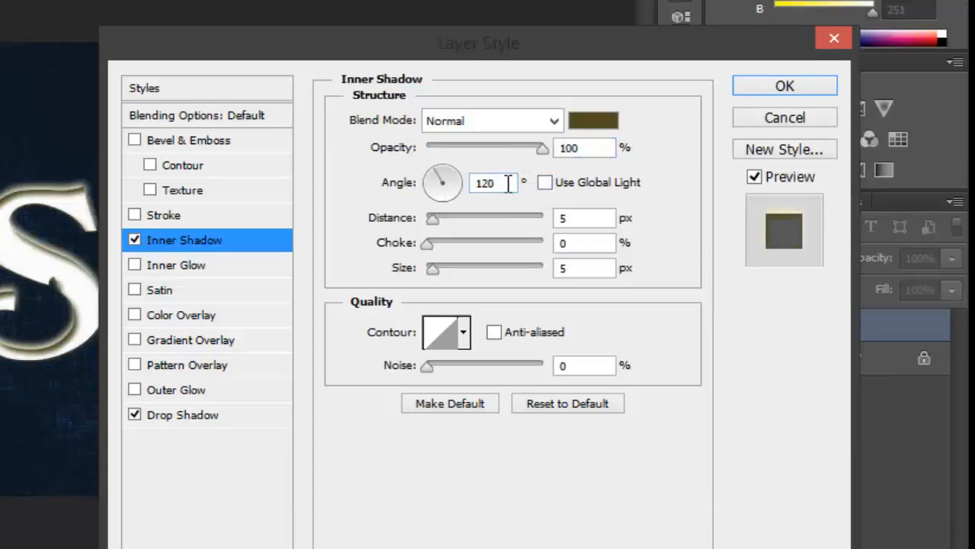
{"action": "double_click", "coordinate": [600, 147]}
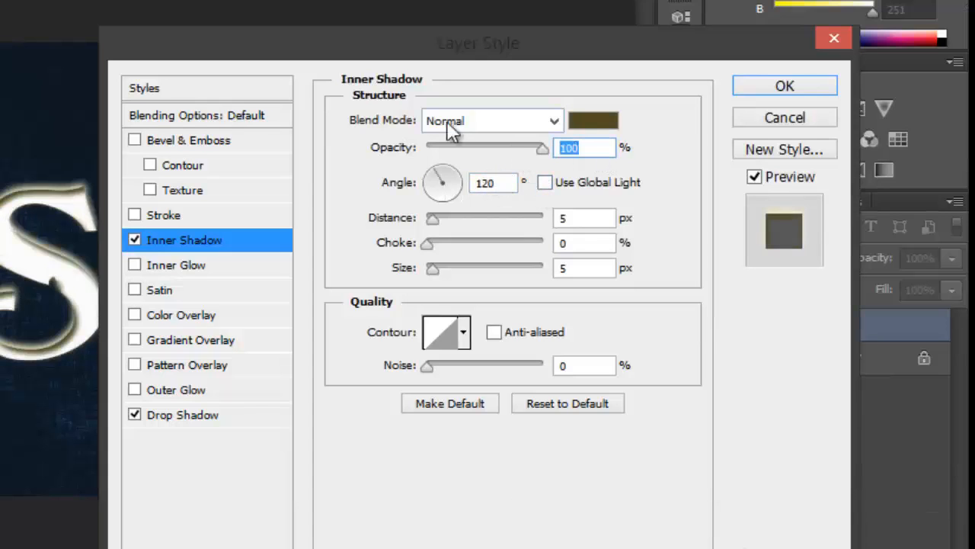
Set the inner shadow's distance to 0 px, choke to 50% and size to 2 px
{"action": "double_click", "coordinate": [591, 221]}
{"action": "left_click_drag", "start_coordinate": [431, 219], "coordinate": [425, 220]}
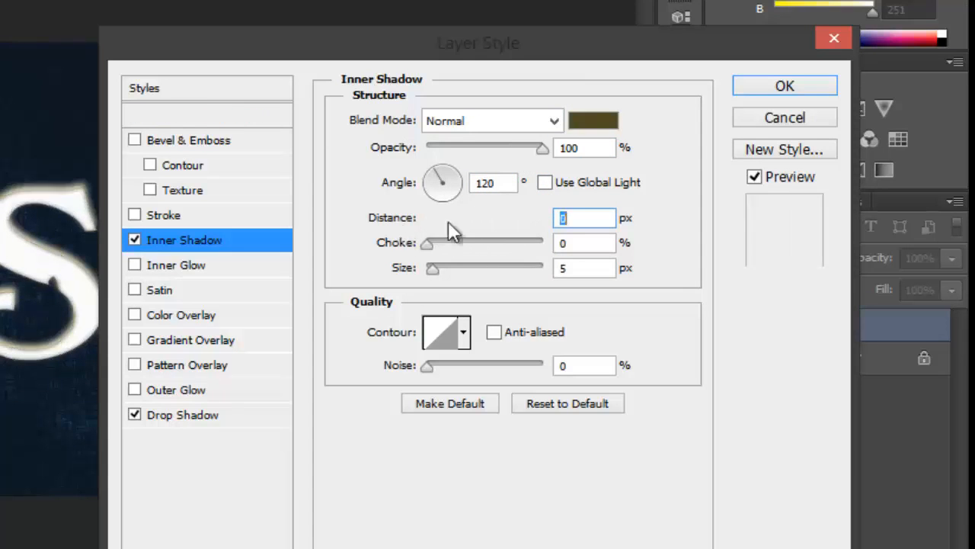
{"action": "key", "text": "Tab"}
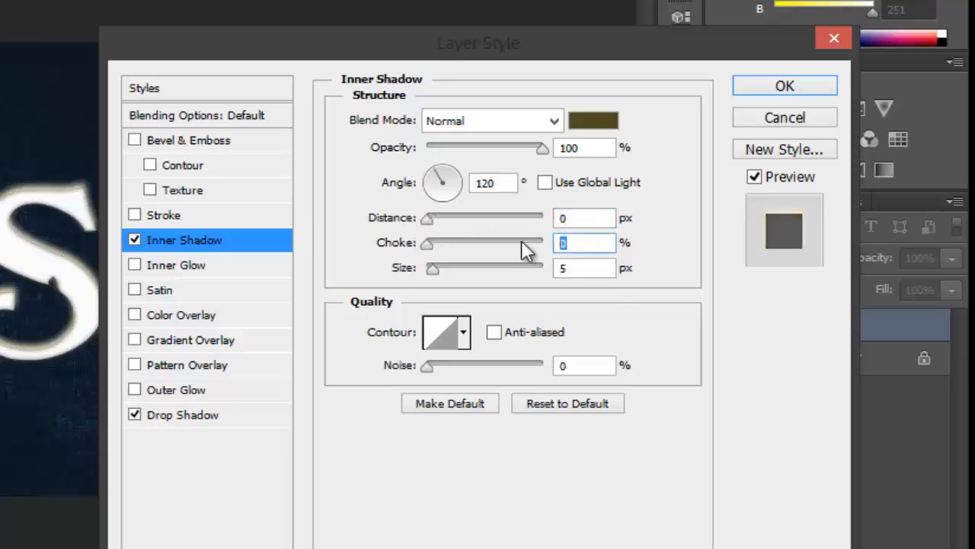
{"action": "type", "text": "50"}
{"action": "double_click", "coordinate": [563, 268]}
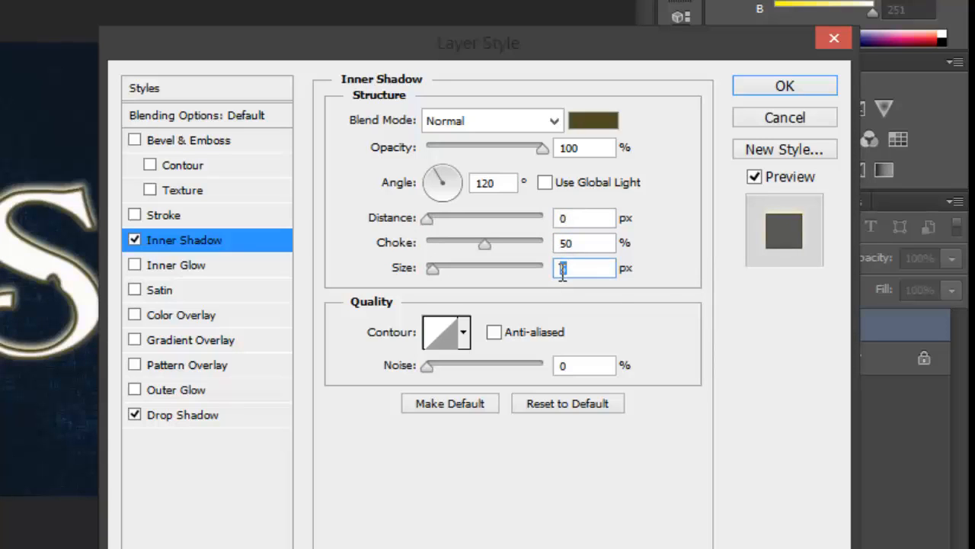
{"action": "type", "text": "5"}
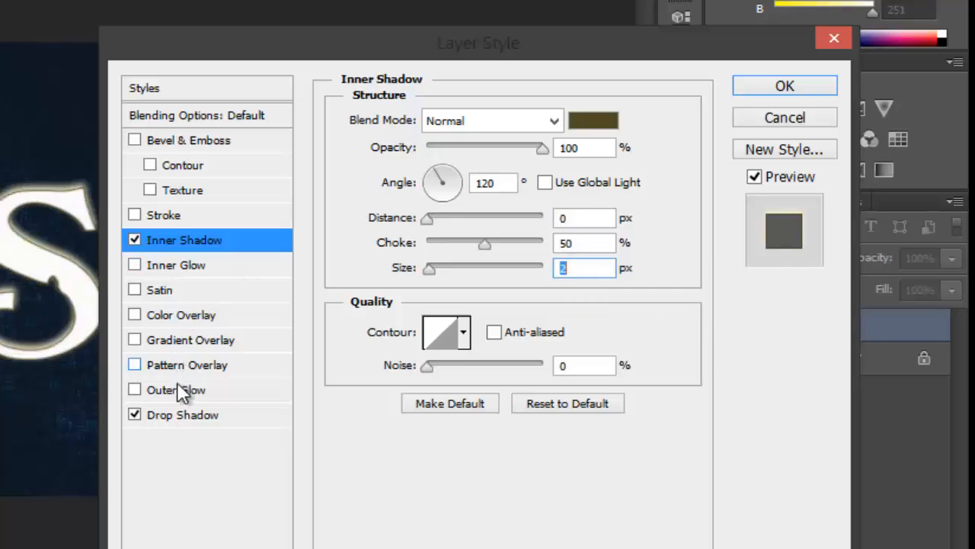
Add an Outer Glow to the text layer's style with Normal blend mode and 100% opacity
{"action": "left_click", "coordinate": [177, 389]}
{"action": "left_click", "coordinate": [556, 122]}
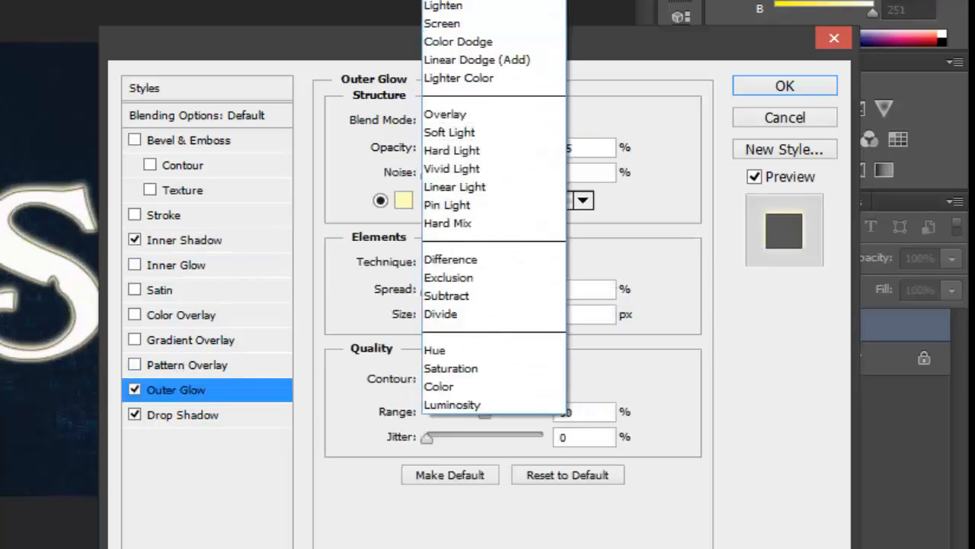
{"action": "left_click", "coordinate": [518, 1]}
{"action": "left_click", "coordinate": [514, 150]}
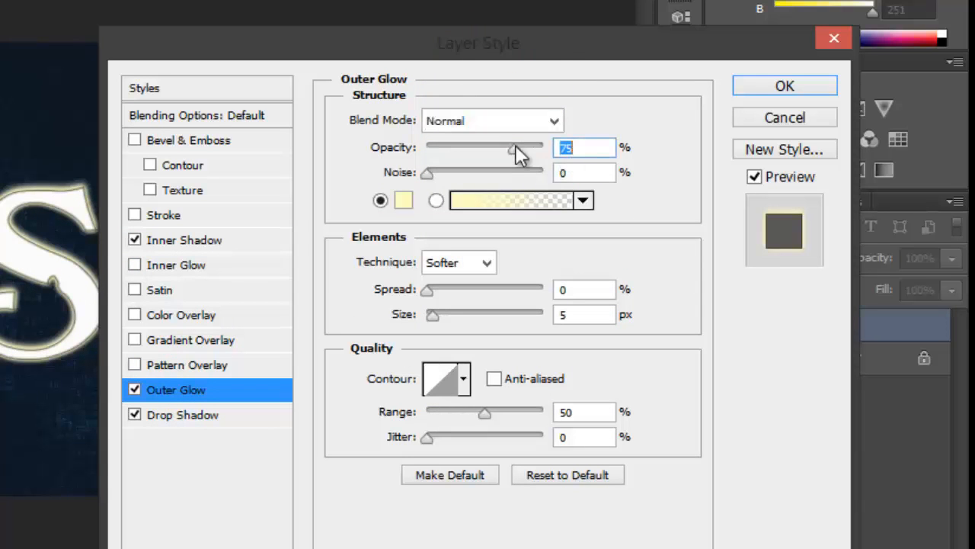
{"action": "left_click_drag", "start_coordinate": [516, 150], "coordinate": [583, 156]}
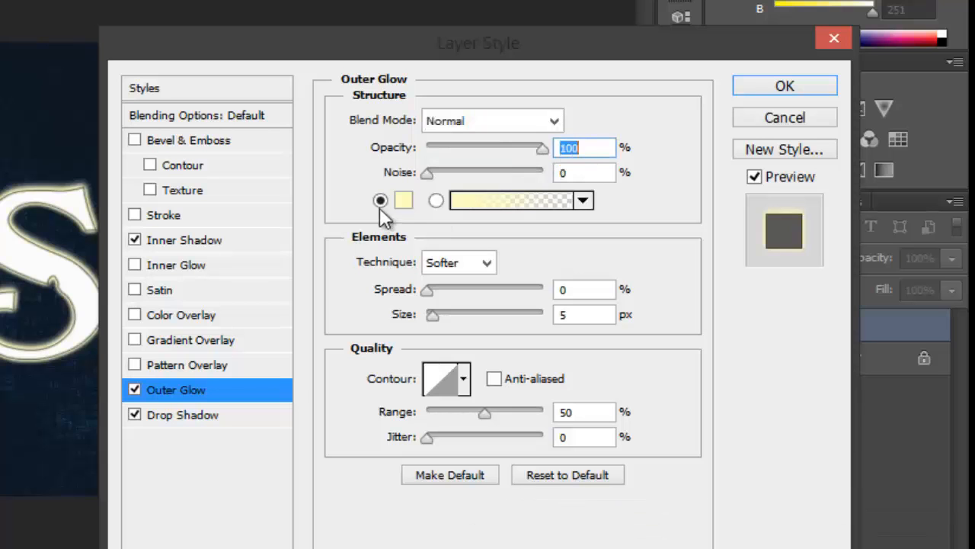
Set the outer glow's colour to ffffad
{"action": "left_click", "coordinate": [403, 200]}
{"action": "double_click", "coordinate": [736, 322]}
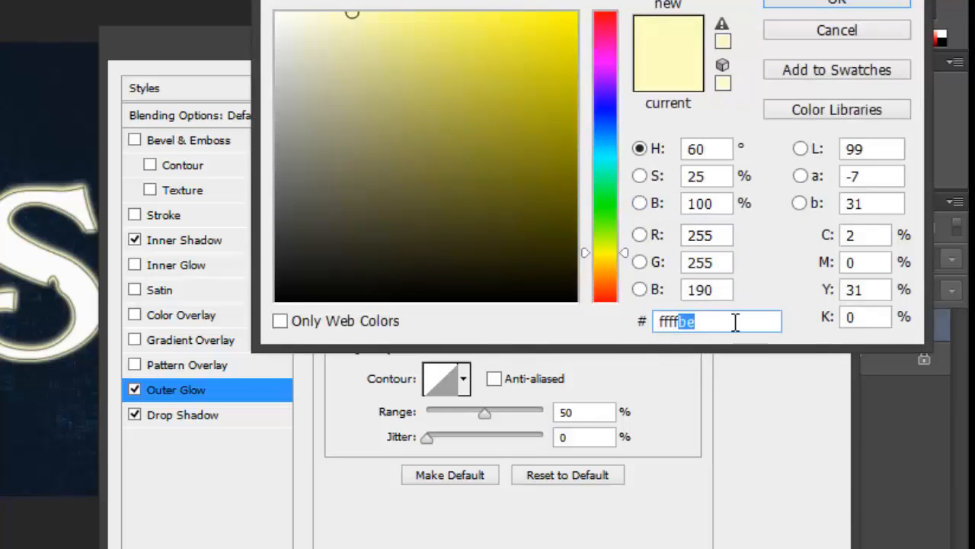
{"action": "type", "text": "ffffad"}
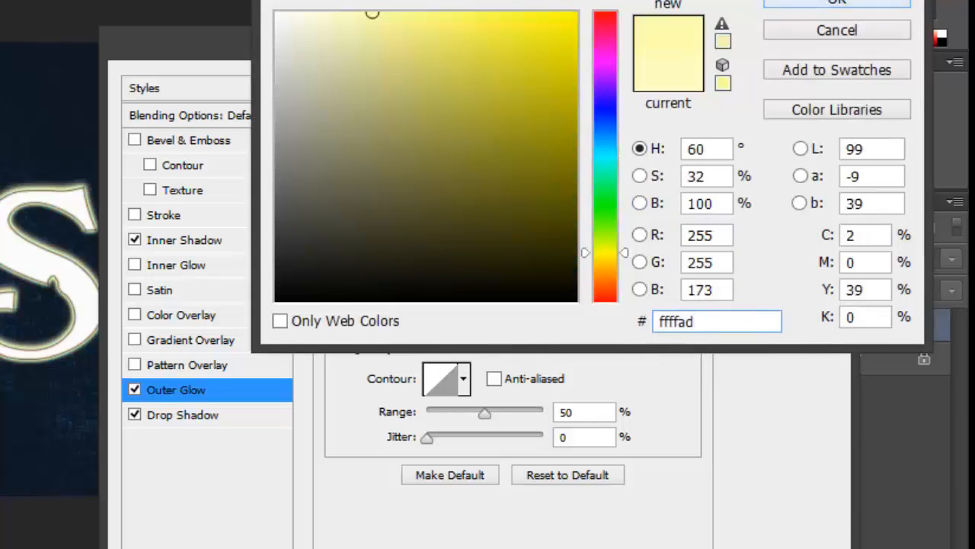
{"action": "left_click", "coordinate": [816, 5]}
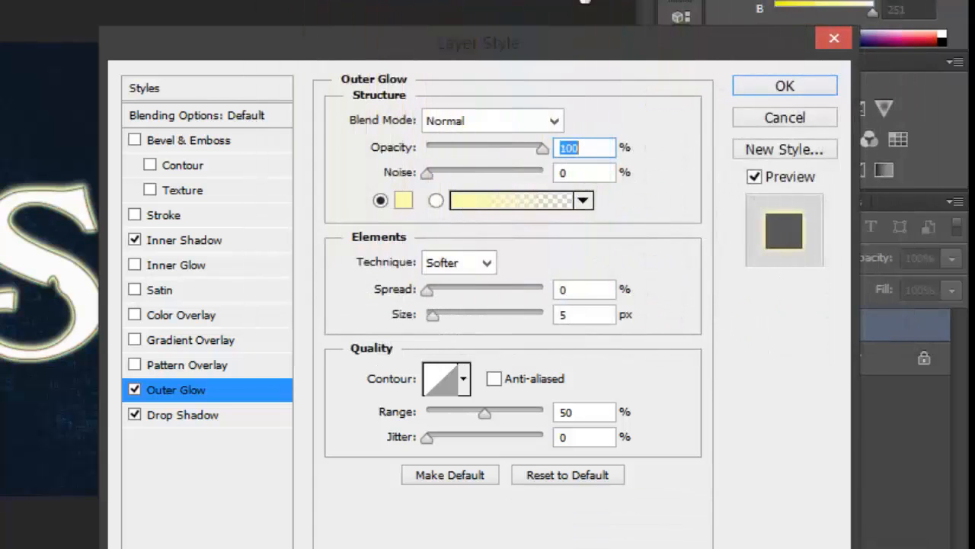
Set the outer glow's technique to Precise with 100% spread and 3 px size, and make its contour anti-aliased
{"action": "left_click", "coordinate": [486, 262]}
{"action": "left_click", "coordinate": [465, 304]}
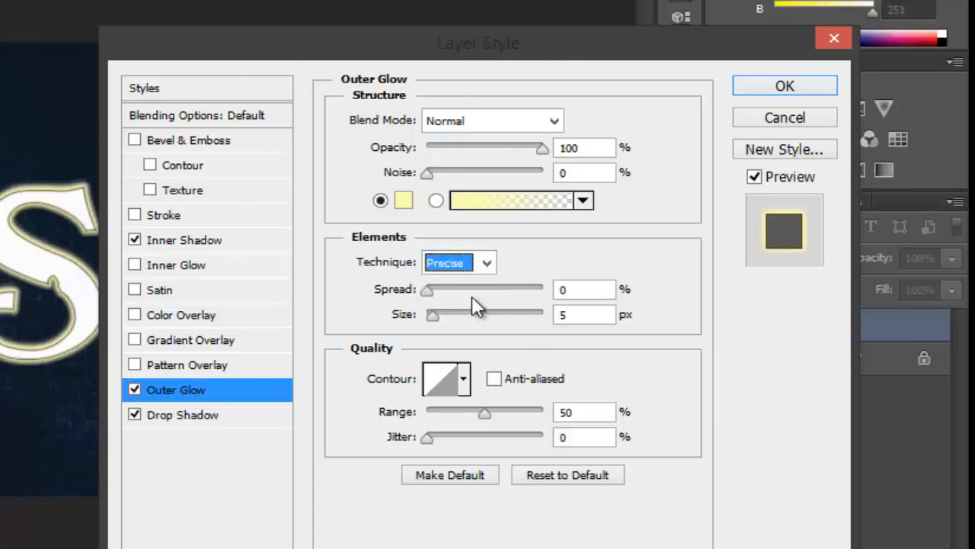
{"action": "left_click", "coordinate": [577, 289]}
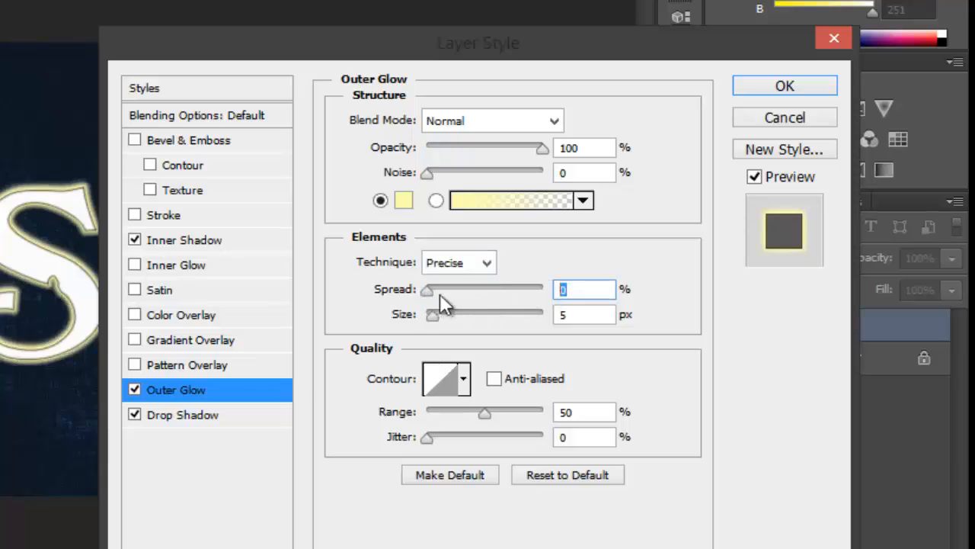
{"action": "type", "text": "100"}
{"action": "key", "text": "Tab"}
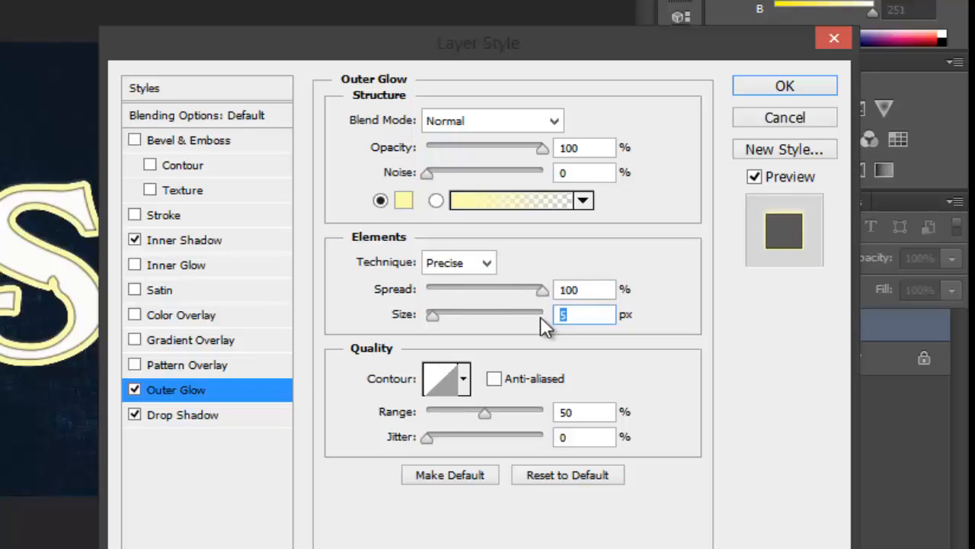
{"action": "type", "text": "3"}
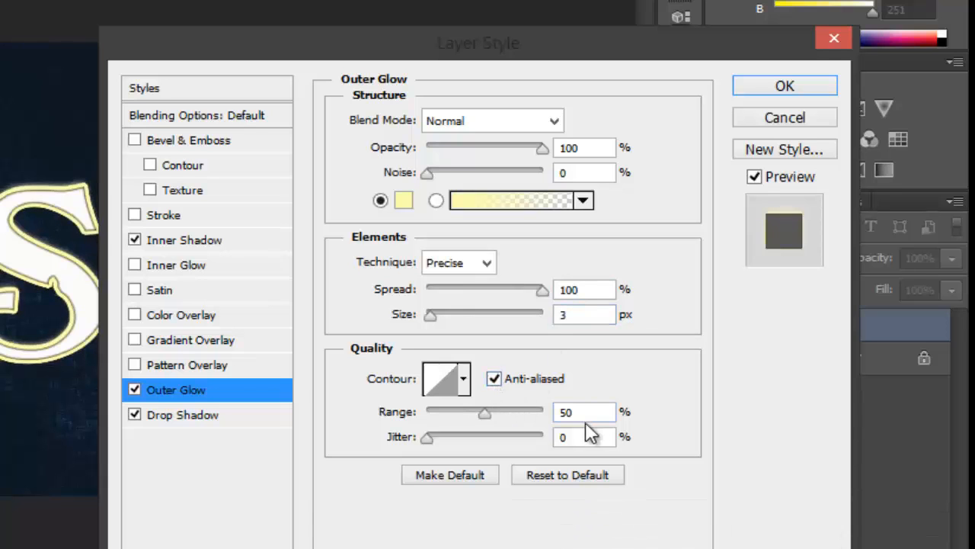
{"action": "key", "text": "Tab"}
{"action": "key", "text": "Tab"}
Add an Inner Glow to the text layer's style with Multiply blend mode and 34% opacity
{"action": "left_click", "coordinate": [186, 268]}
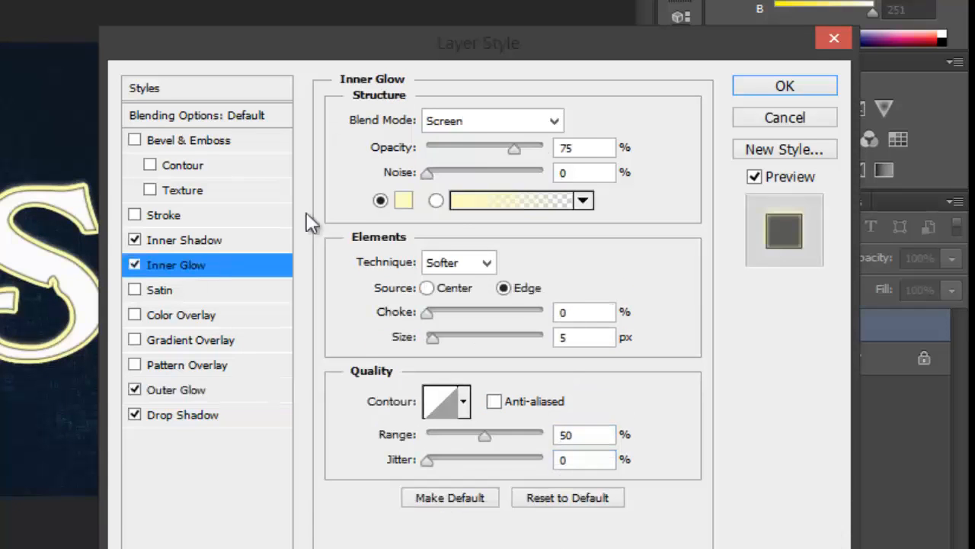
{"action": "left_click", "coordinate": [512, 124]}
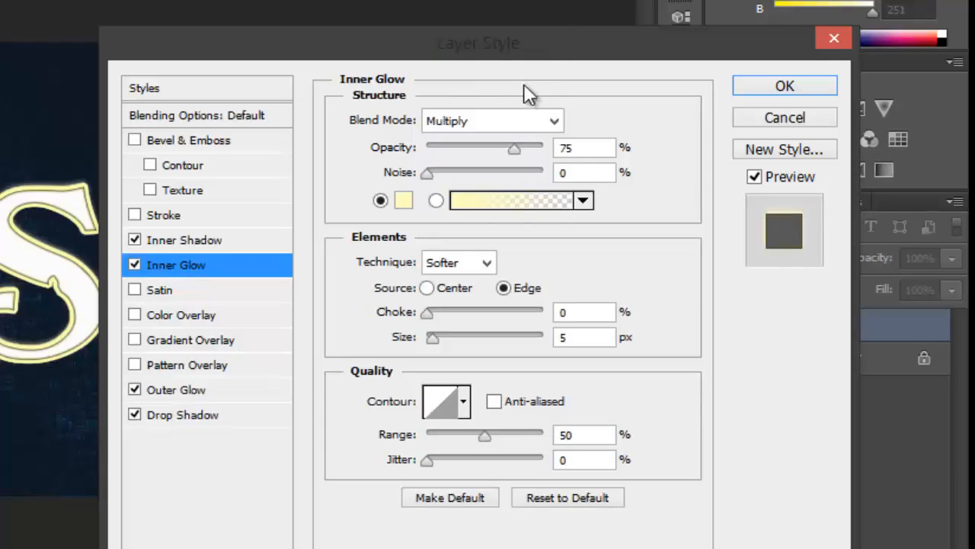
{"action": "key", "text": "Tab"}
{"action": "type", "text": "34"}
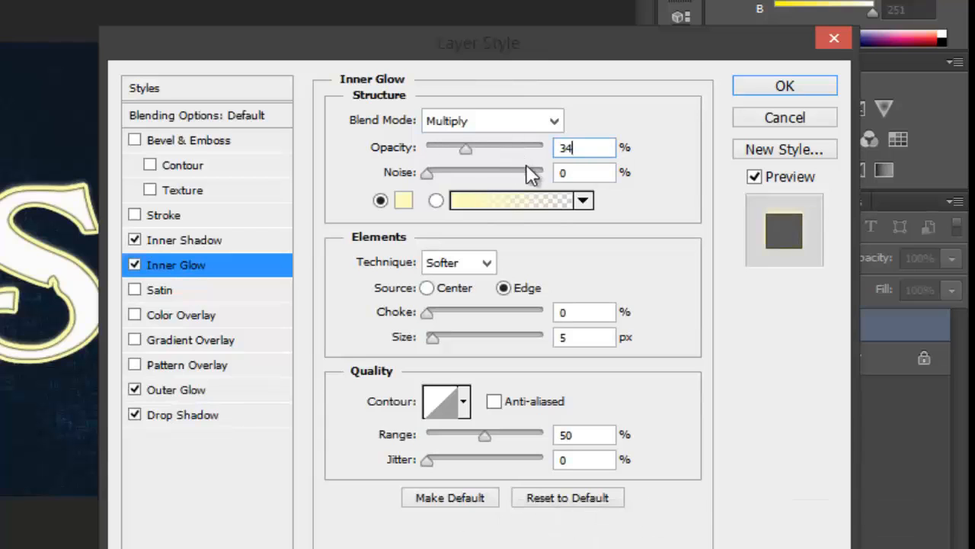
{"action": "key", "text": "Tab"}
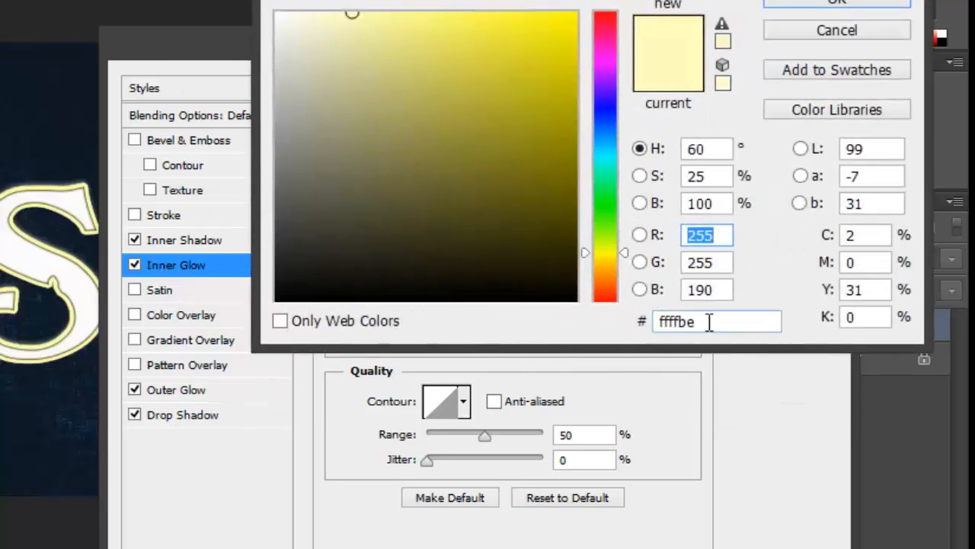
Set the inner glow's colour to 0a0100
{"action": "left_click_drag", "start_coordinate": [710, 323], "coordinate": [566, 322]}
{"action": "type", "text": "0a0100"}
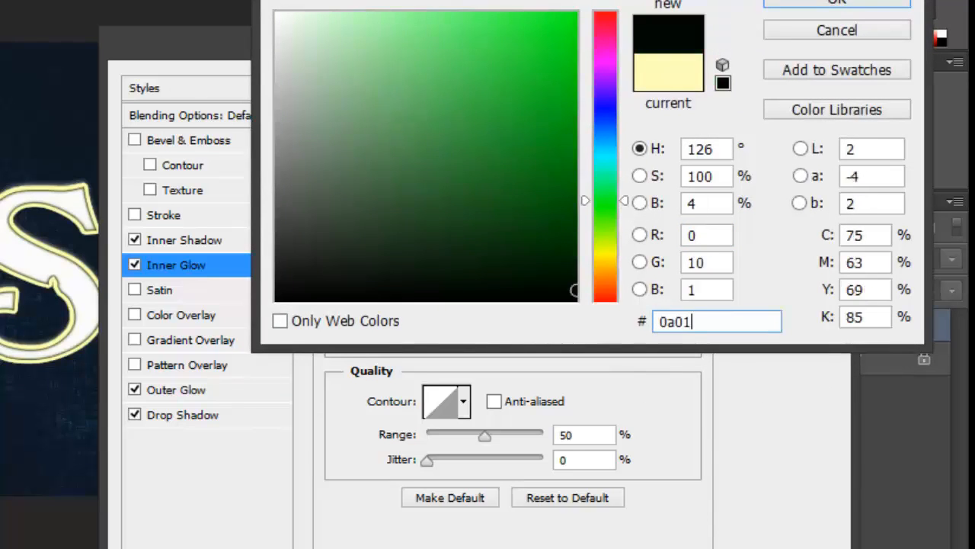
{"action": "left_click", "coordinate": [860, 5]}
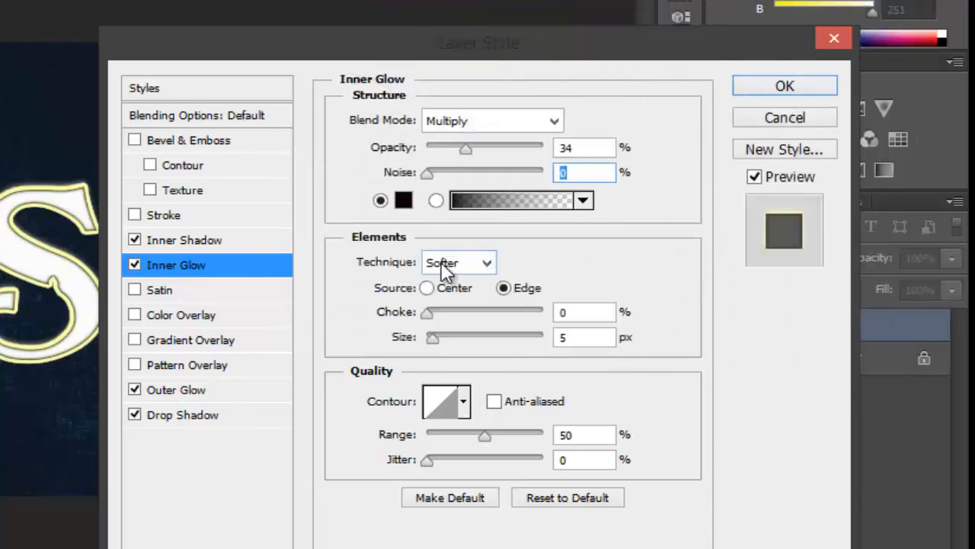
Set the inner glow's source to Center, choke to 52%, size to 10 px and range to 100%
{"action": "left_click", "coordinate": [425, 287]}
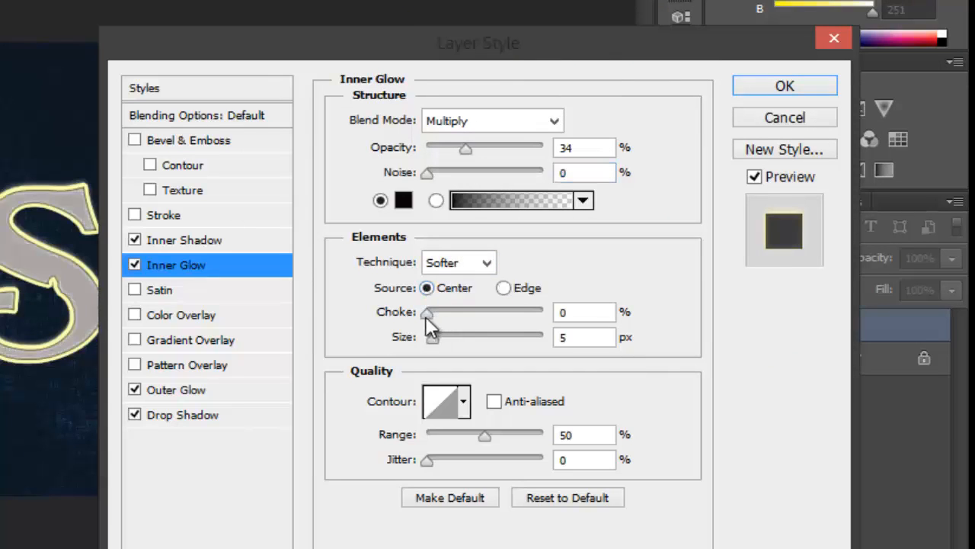
{"action": "double_click", "coordinate": [571, 312]}
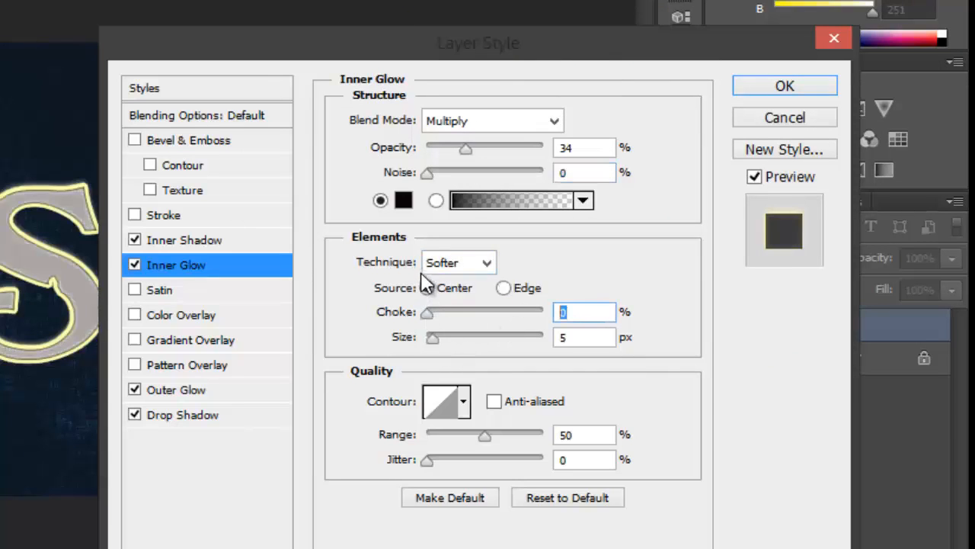
{"action": "type", "text": "52"}
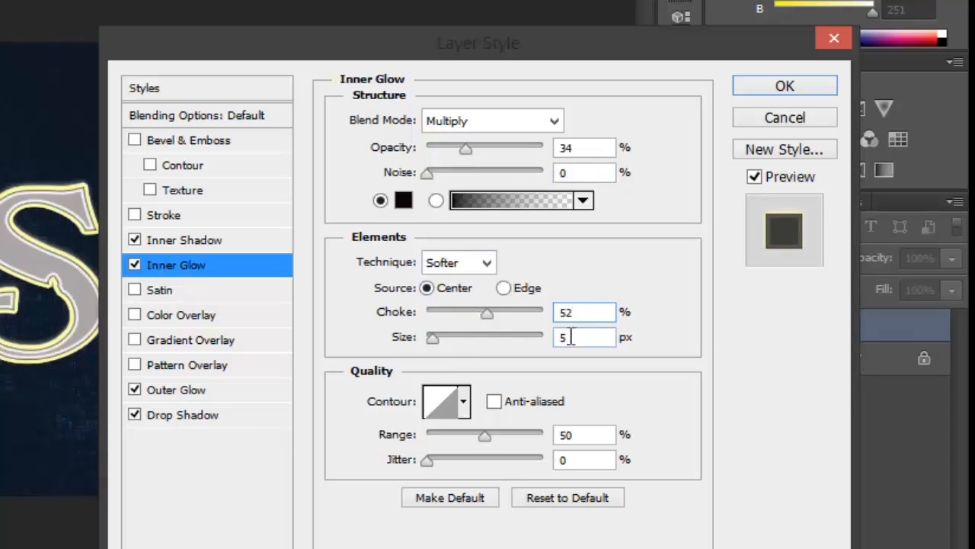
{"action": "double_click", "coordinate": [560, 337]}
{"action": "type", "text": "10"}
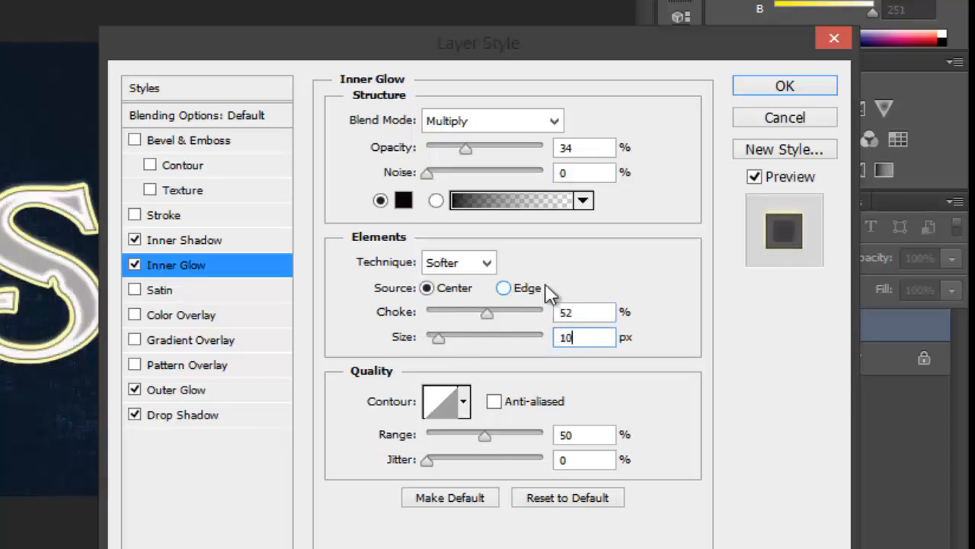
{"action": "left_click_drag", "start_coordinate": [484, 435], "coordinate": [547, 437]}
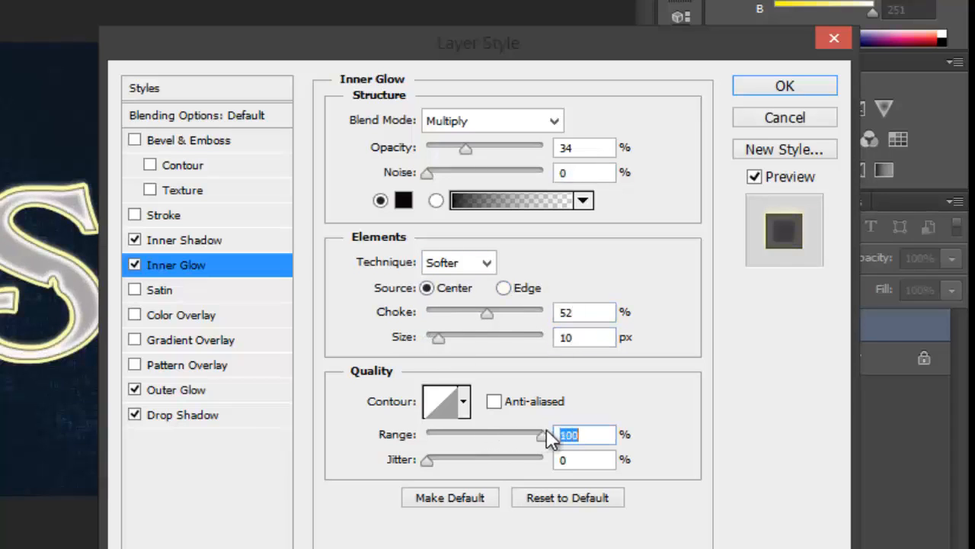
Add Bevel & Emboss to the text layer's style with 134% depth, Down direction and 250 px size
{"action": "left_click", "coordinate": [238, 146]}
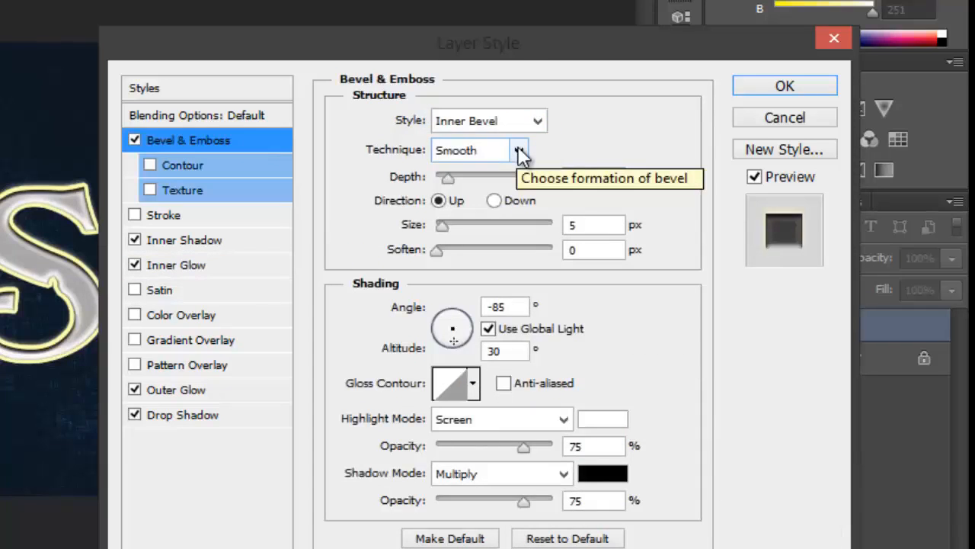
{"action": "left_click_drag", "start_coordinate": [590, 176], "coordinate": [519, 173]}
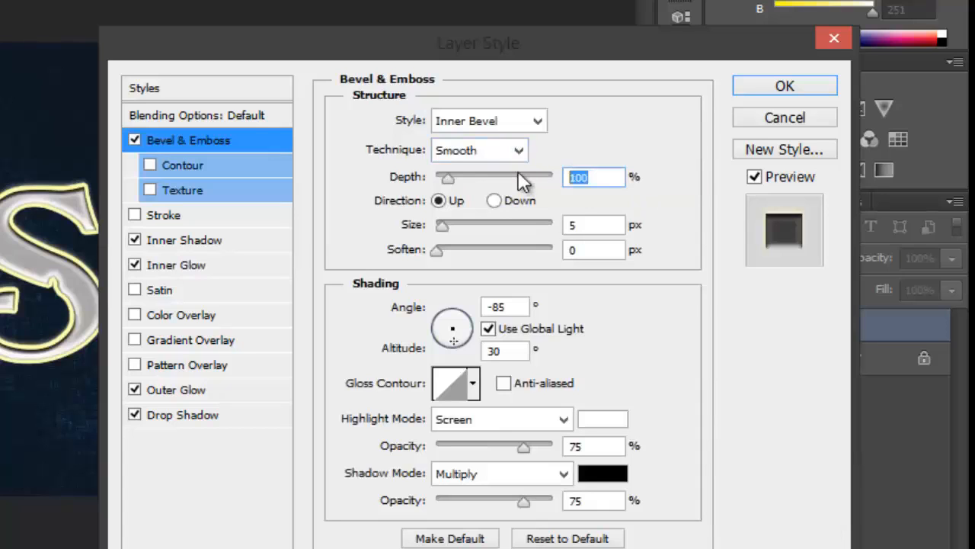
{"action": "type", "text": "134"}
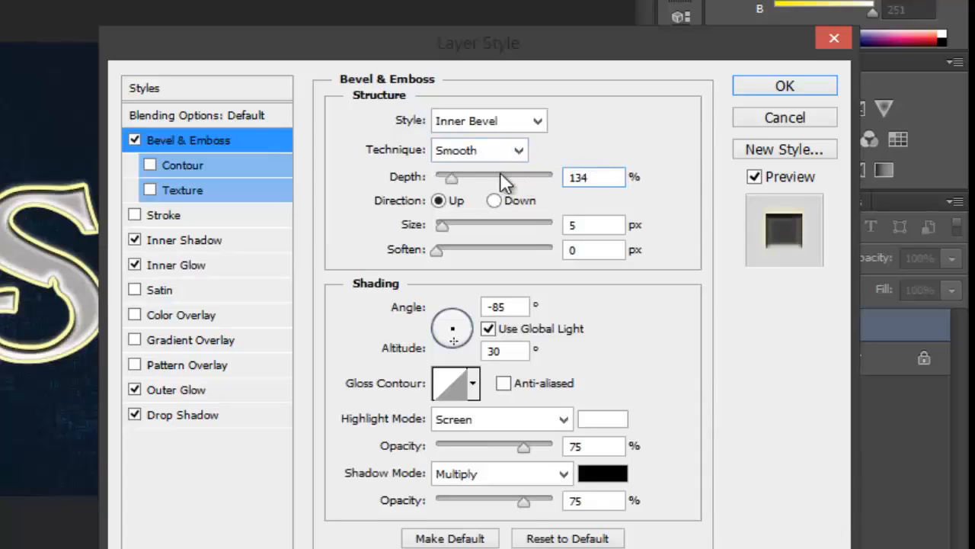
{"action": "left_click", "coordinate": [495, 200]}
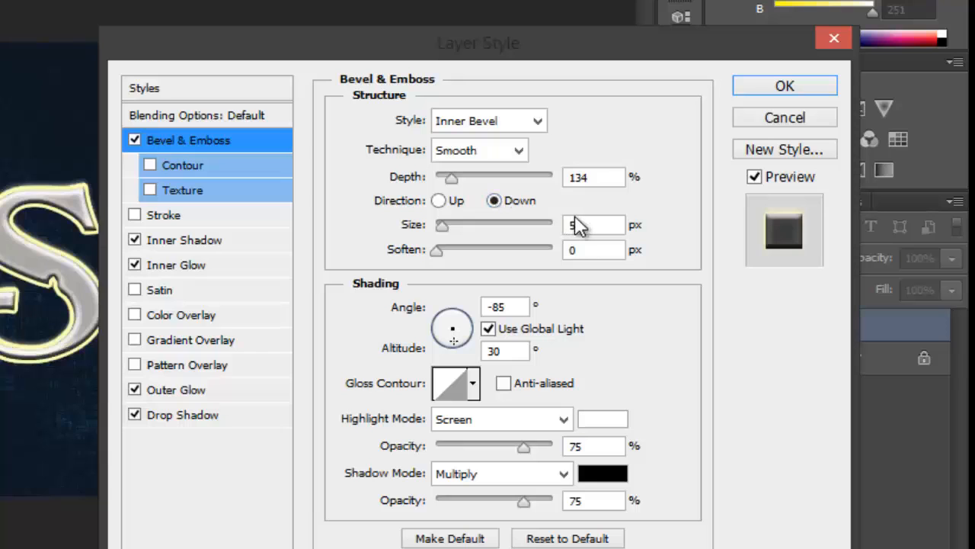
{"action": "left_click_drag", "start_coordinate": [577, 224], "coordinate": [523, 224]}
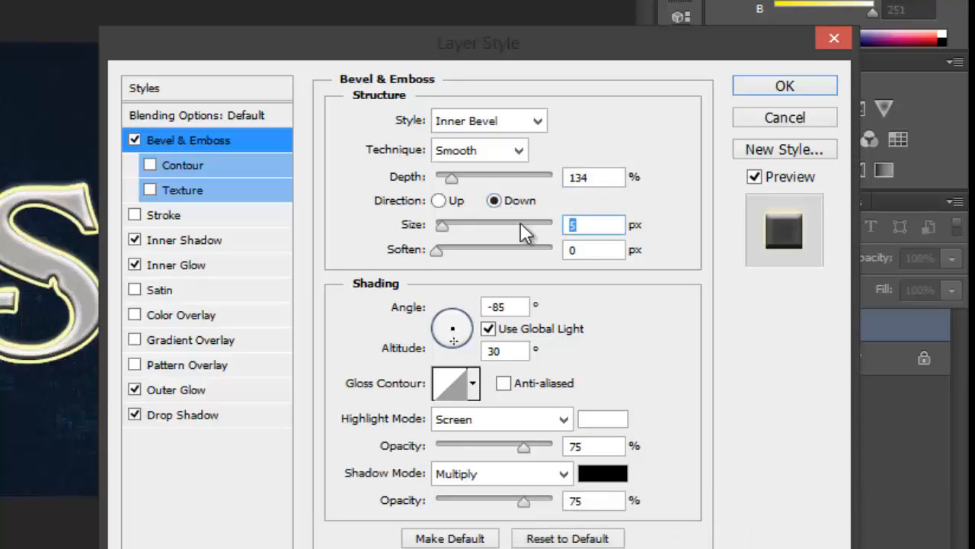
{"action": "type", "text": "250"}
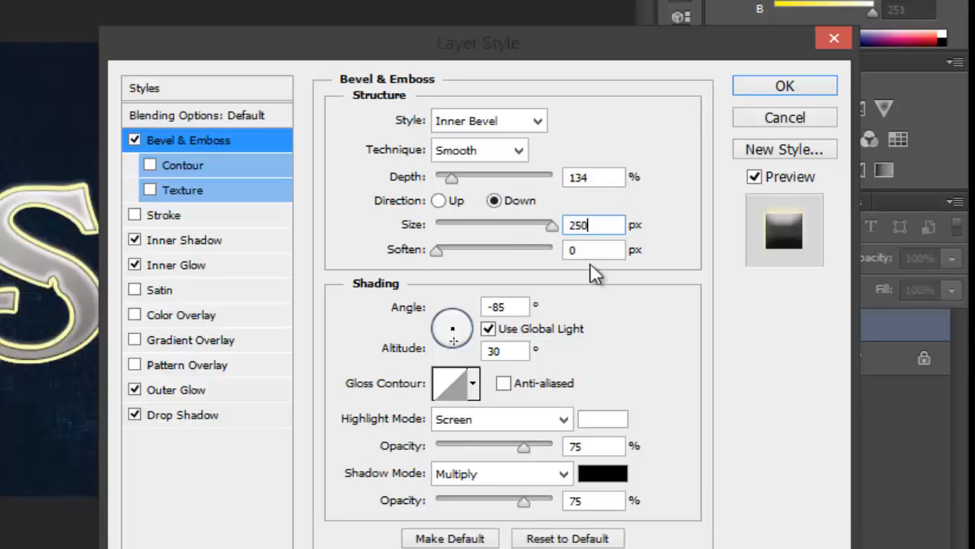
{"action": "left_click", "coordinate": [586, 250]}
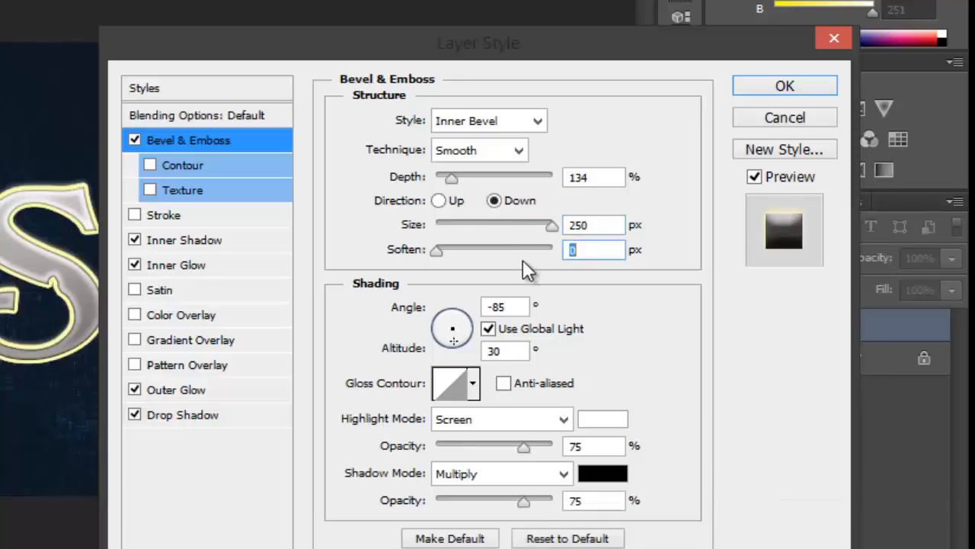
Turn off global light for the bevel's shading and set its angle to -79° and altitude to 37°
{"action": "left_click", "coordinate": [488, 328]}
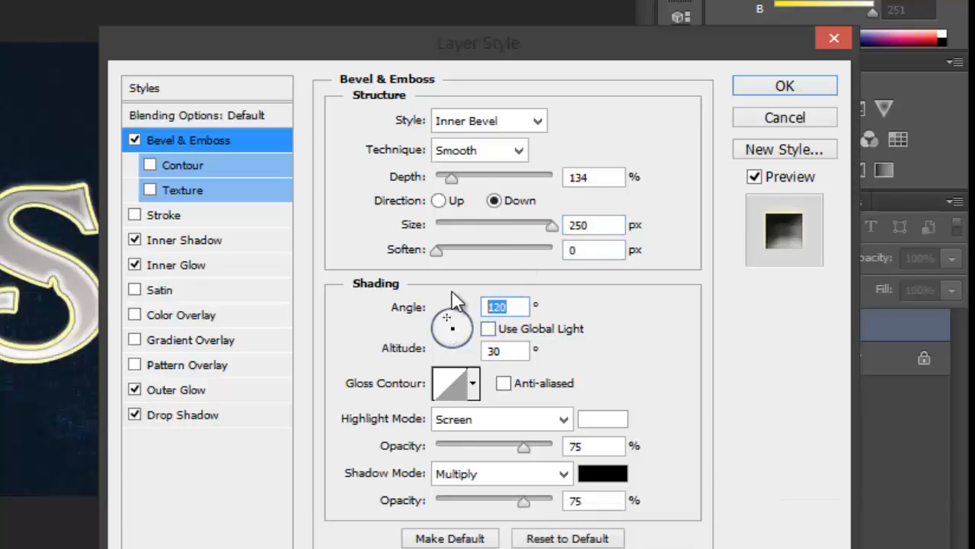
{"action": "type", "text": "-79"}
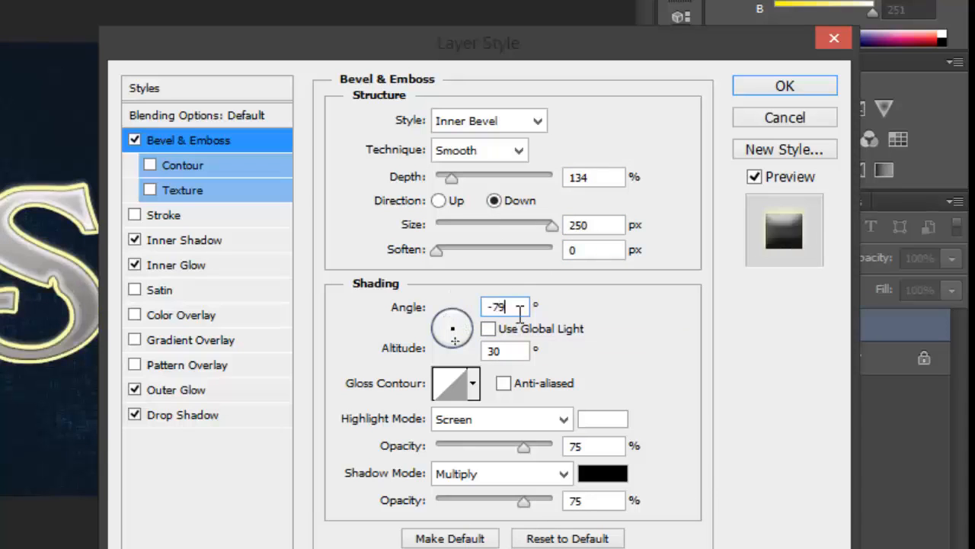
{"action": "key", "text": "Tab"}
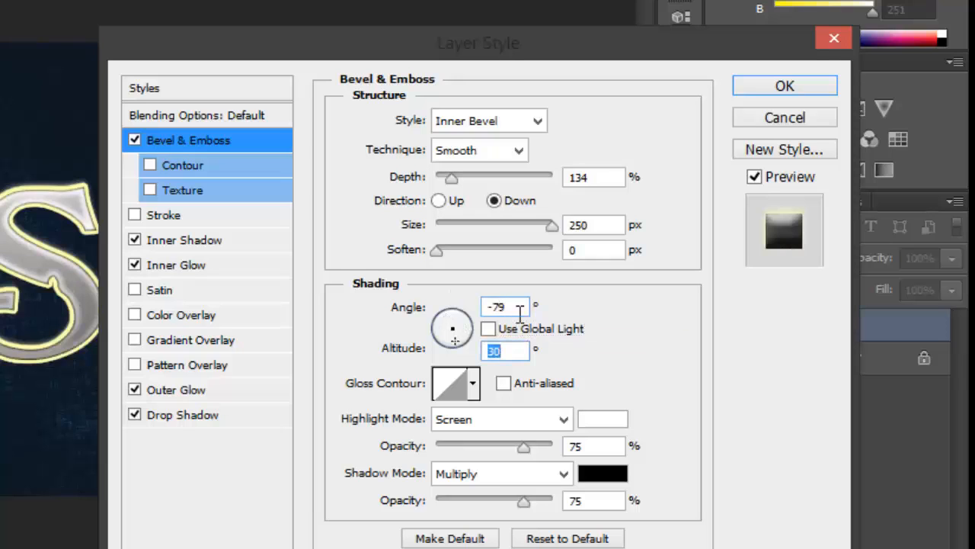
{"action": "type", "text": "37"}
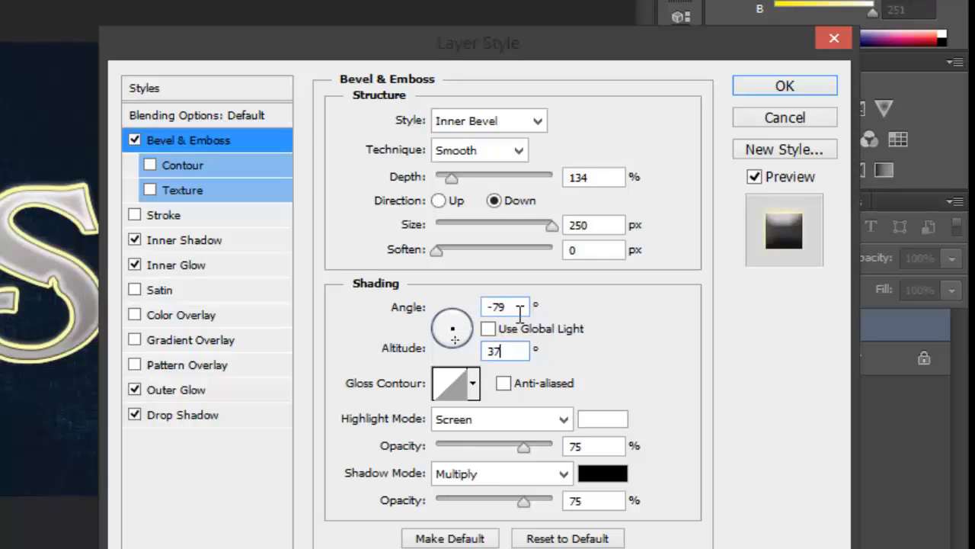
{"action": "key", "text": "Tab"}
{"action": "key", "text": "shift+Tab"}
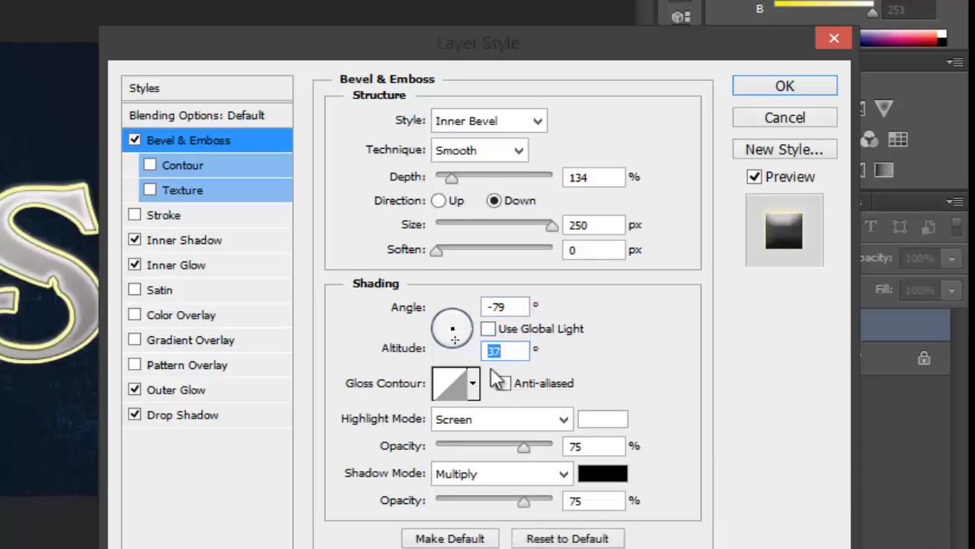
Shape the bevel's gloss contour with input/output points 0/0, 14/91, 35/78, 58/73, 66/43, 82/71 and 100/91
{"action": "left_click", "coordinate": [455, 392]}
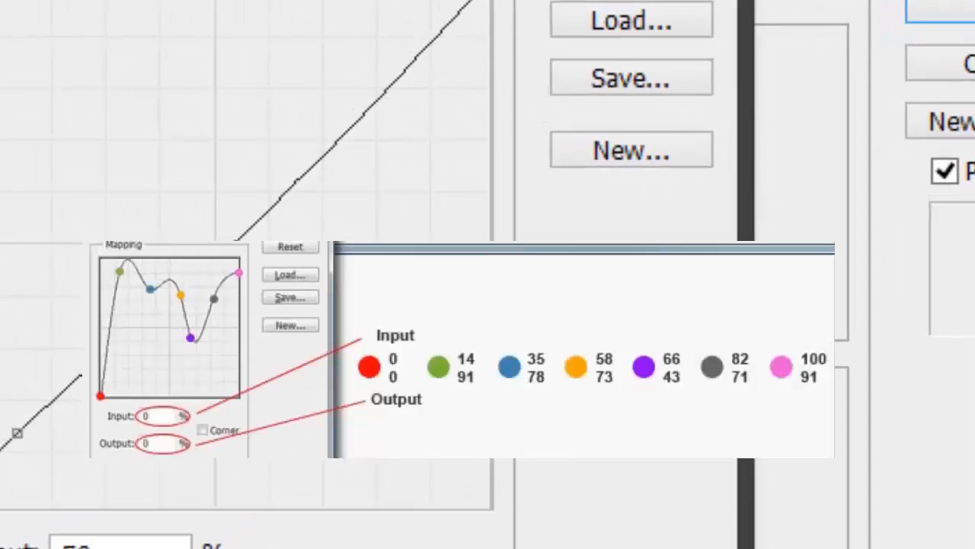
{"action": "left_click", "coordinate": [272, 211]}
{"action": "left_click", "coordinate": [355, 140]}
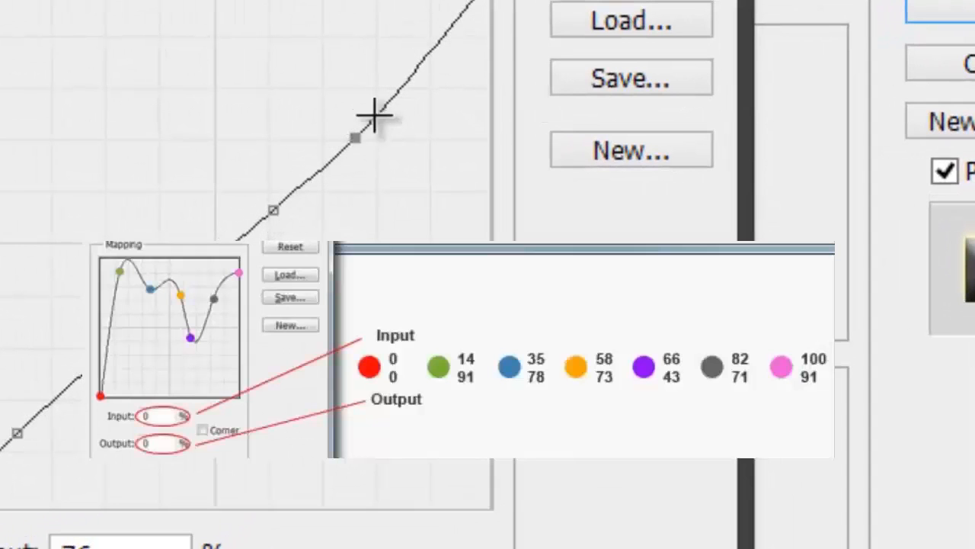
{"action": "left_click", "coordinate": [426, 65]}
{"action": "left_click", "coordinate": [22, 429]}
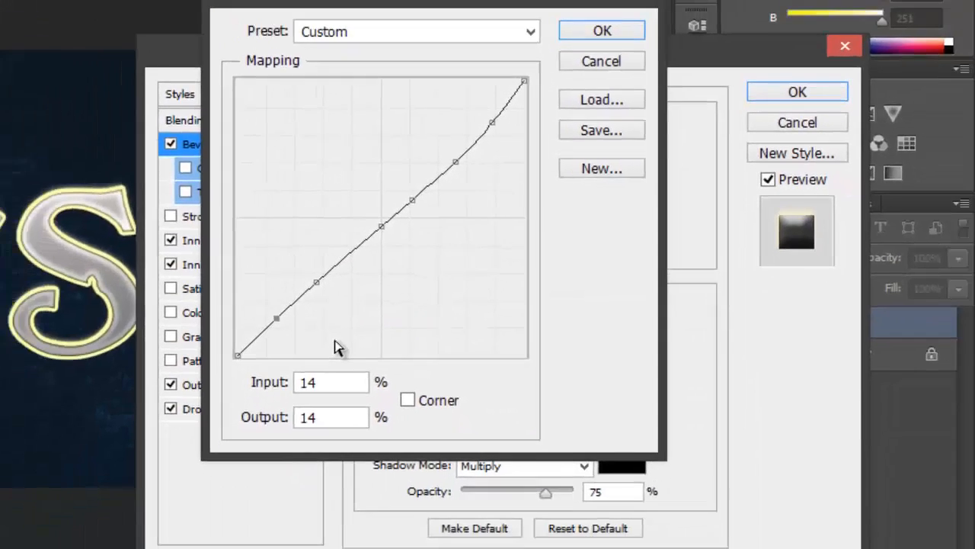
{"action": "left_click_drag", "start_coordinate": [335, 386], "coordinate": [253, 384]}
{"action": "key", "text": "Tab"}
{"action": "type", "text": "91"}
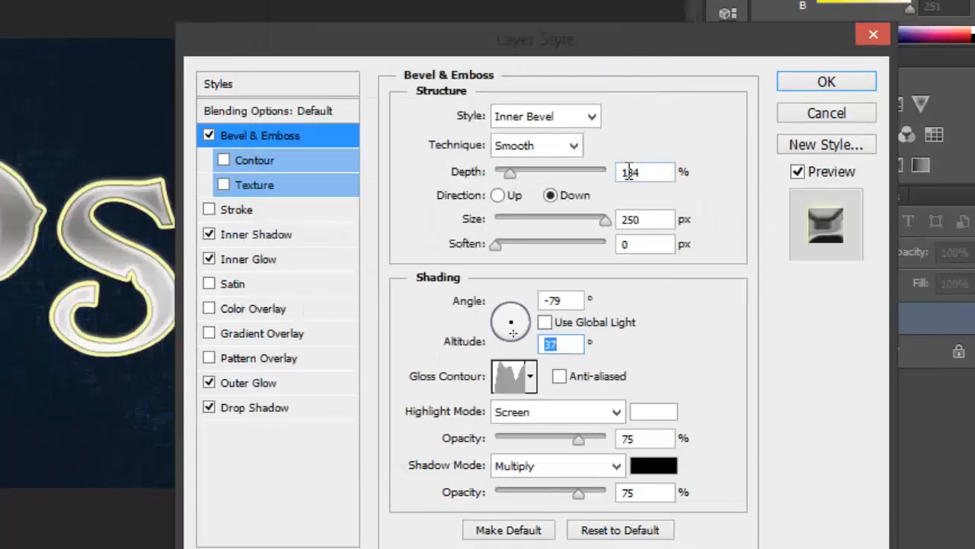
Set the bevel's highlight mode to Color Dodge and keep ffffff as the highlight colour
{"action": "left_click", "coordinate": [616, 411]}
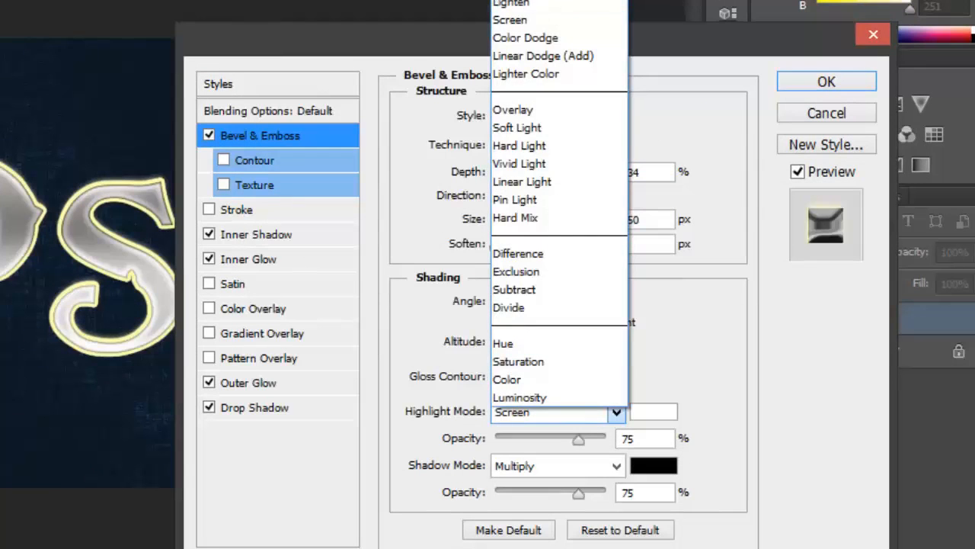
{"action": "left_click", "coordinate": [525, 38]}
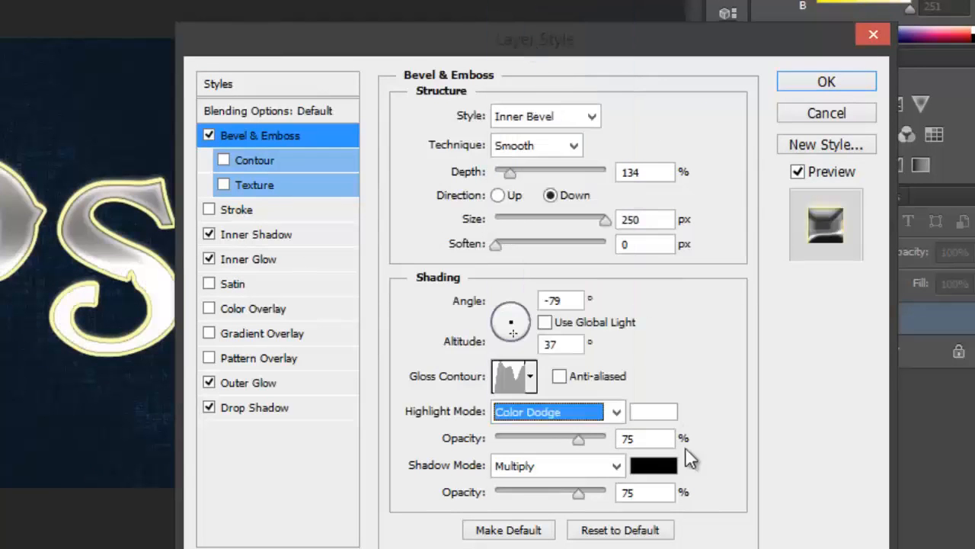
{"action": "left_click", "coordinate": [654, 414]}
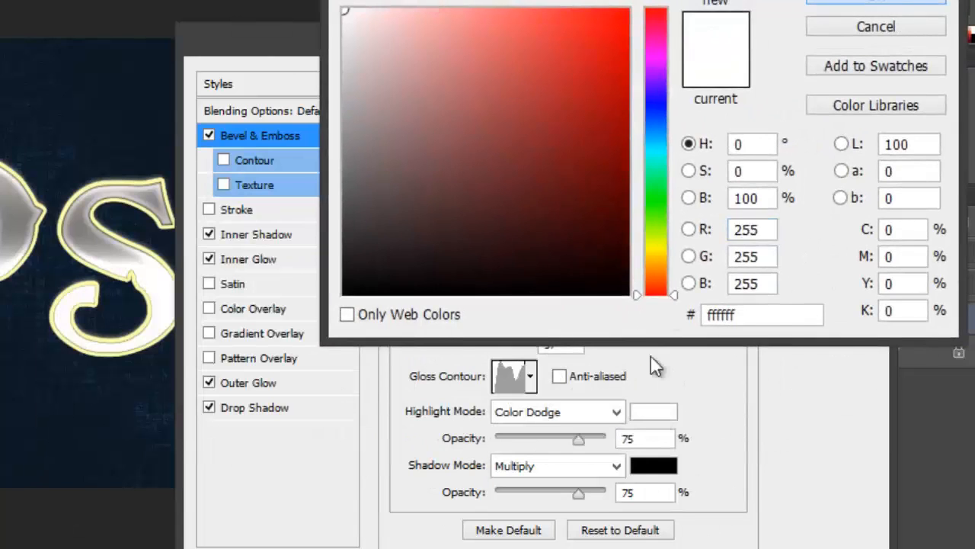
{"action": "key", "text": "Return"}
Set the bevel's shadow mode to Color Burn and its shadow colour to 171718
{"action": "left_click", "coordinate": [615, 466]}
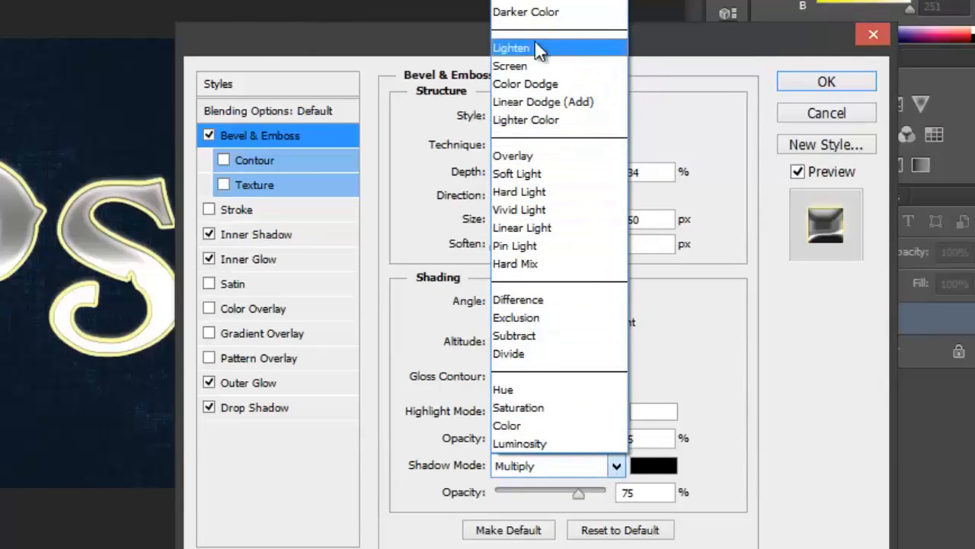
{"action": "left_click", "coordinate": [534, 12]}
{"action": "left_click", "coordinate": [655, 467]}
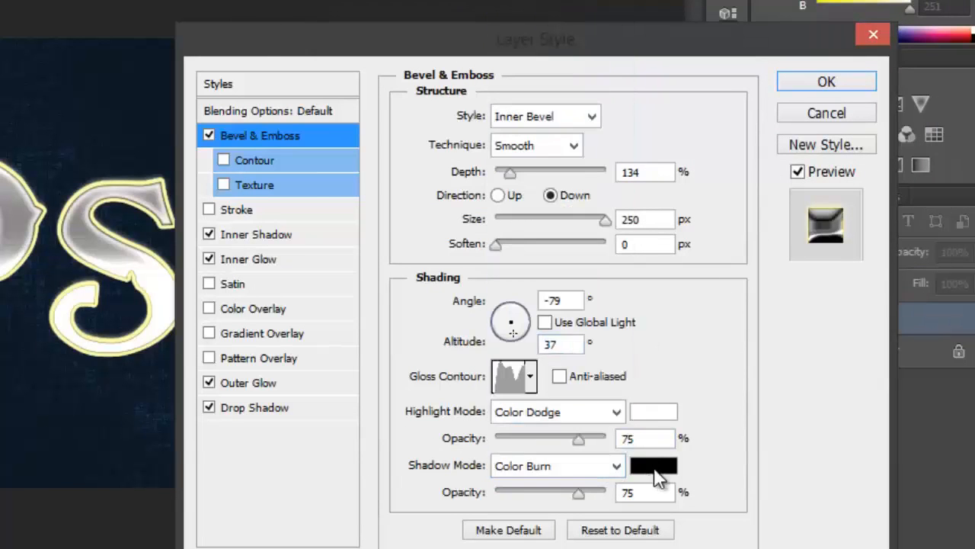
{"action": "left_click", "coordinate": [765, 315]}
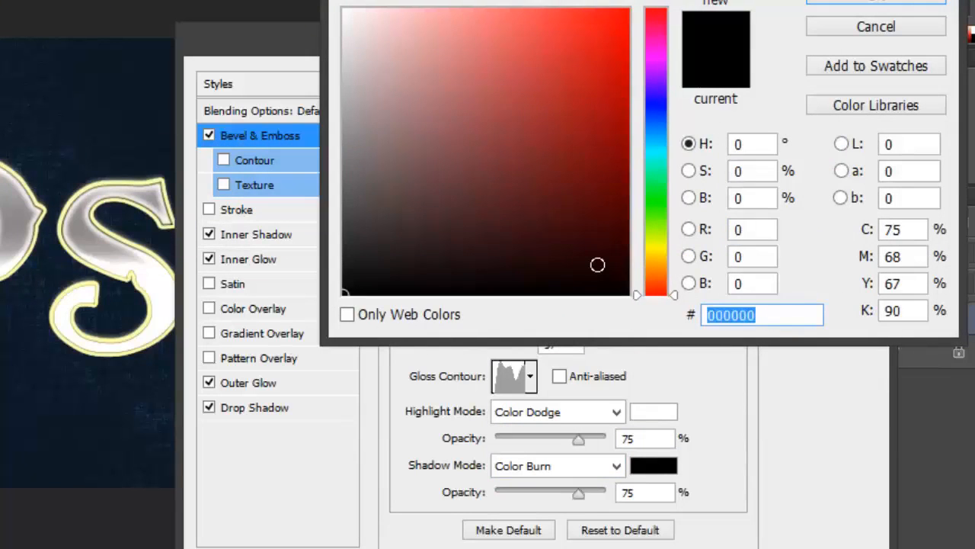
{"action": "type", "text": "171718"}
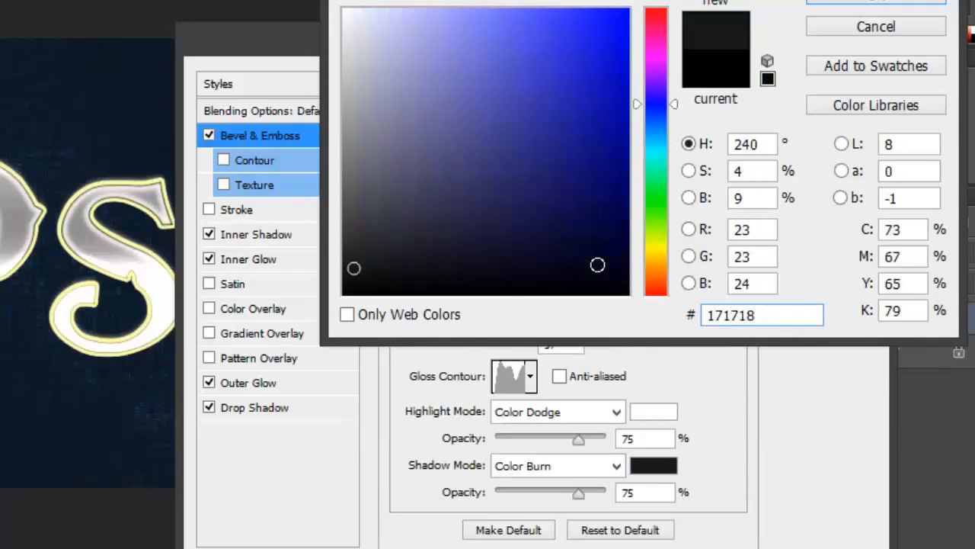
{"action": "left_click", "coordinate": [872, 6]}
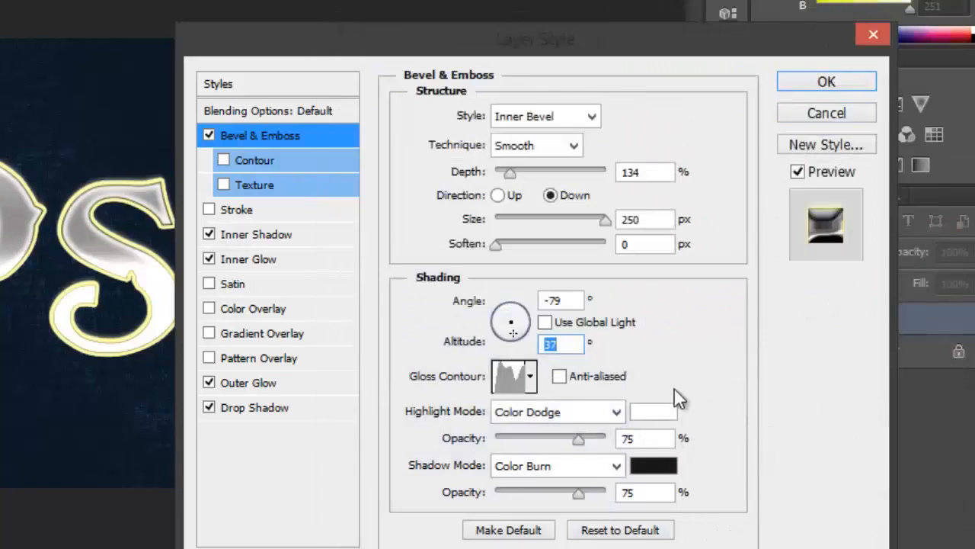
Set the bevel's highlight opacity to 72% and shadow opacity to 27%
{"action": "left_click", "coordinate": [645, 438]}
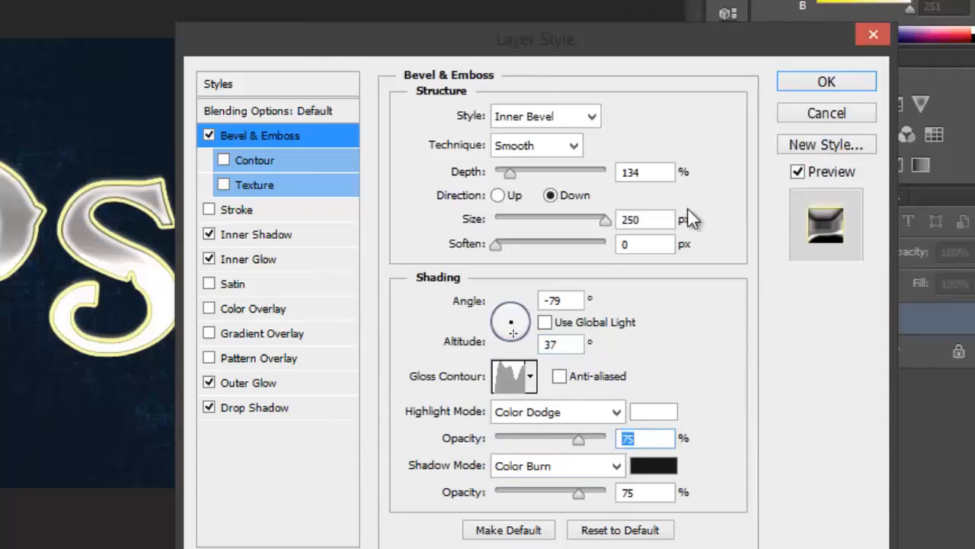
{"action": "type", "text": "72"}
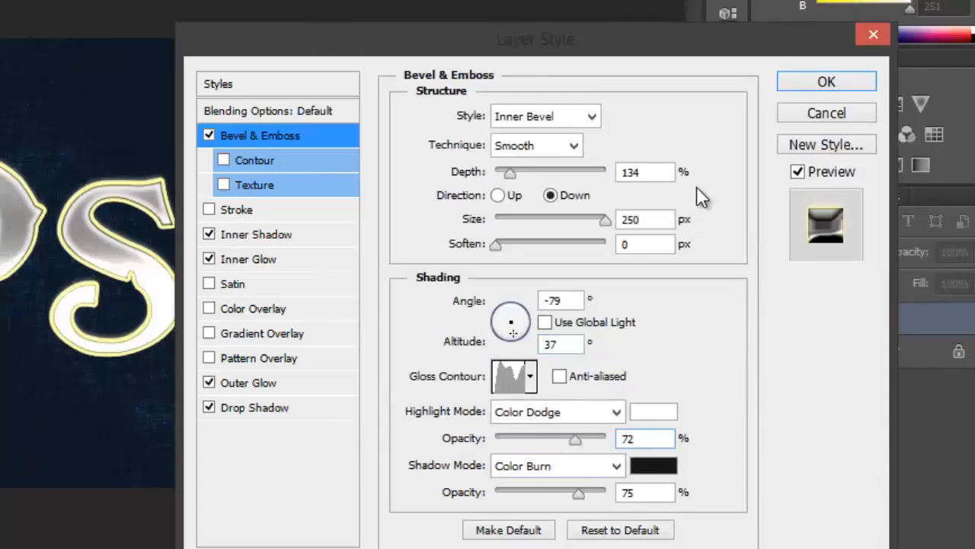
{"action": "left_click", "coordinate": [644, 491]}
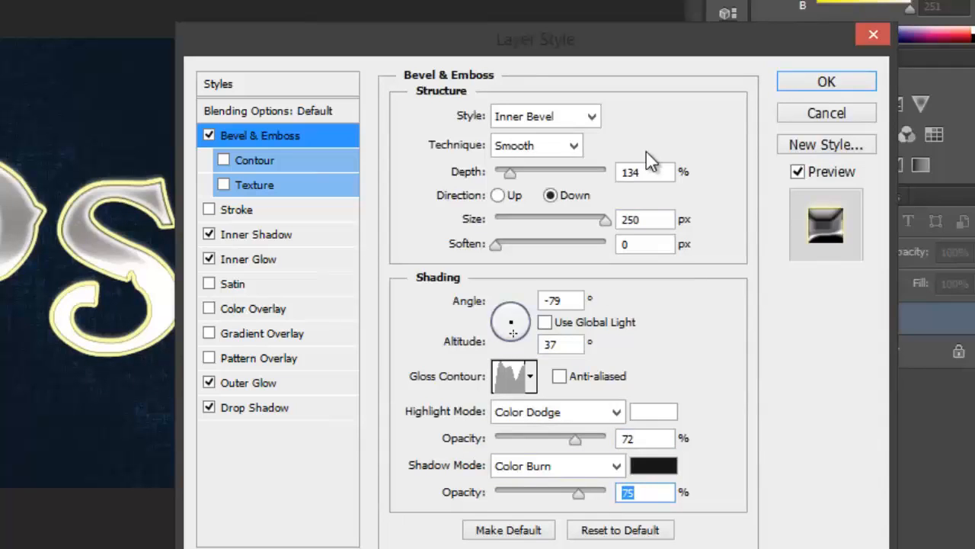
{"action": "type", "text": "27"}
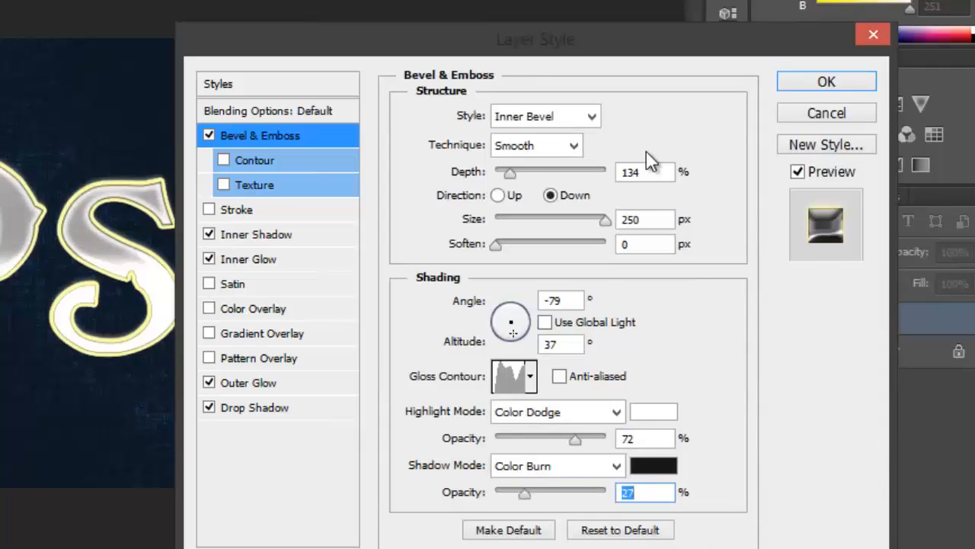
Enable the bevel's Contour with the half-round preset, make it anti-aliased and set its range to 59%
{"action": "left_click", "coordinate": [278, 159]}
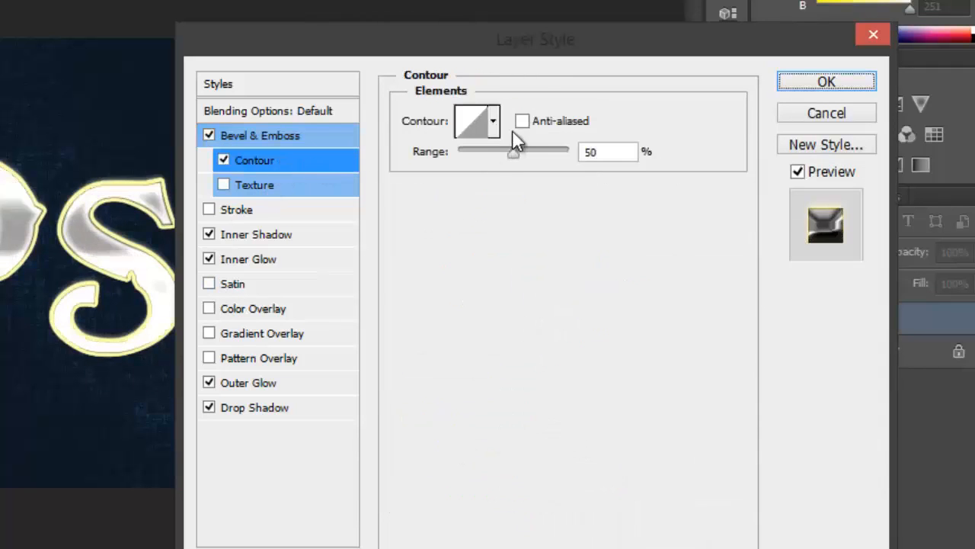
{"action": "left_click", "coordinate": [492, 124]}
{"action": "left_click", "coordinate": [371, 213]}
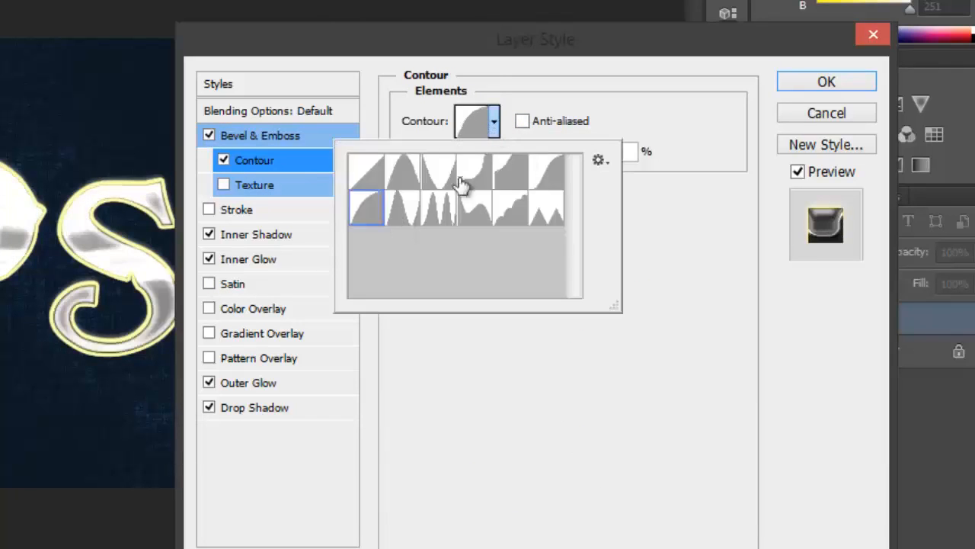
{"action": "left_click", "coordinate": [524, 124]}
{"action": "key", "text": "Tab"}
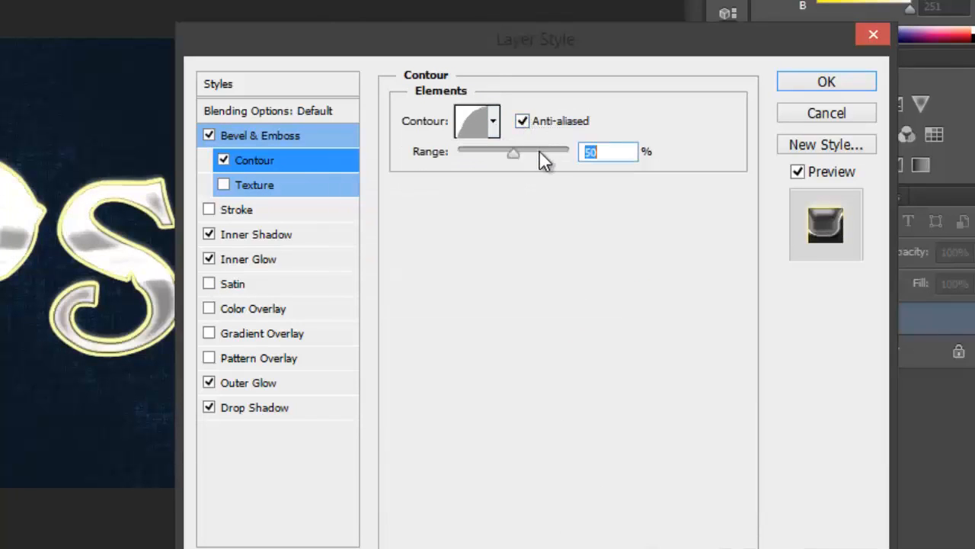
{"action": "type", "text": "50"}
{"action": "key", "text": "Tab"}
{"action": "type", "text": "59"}
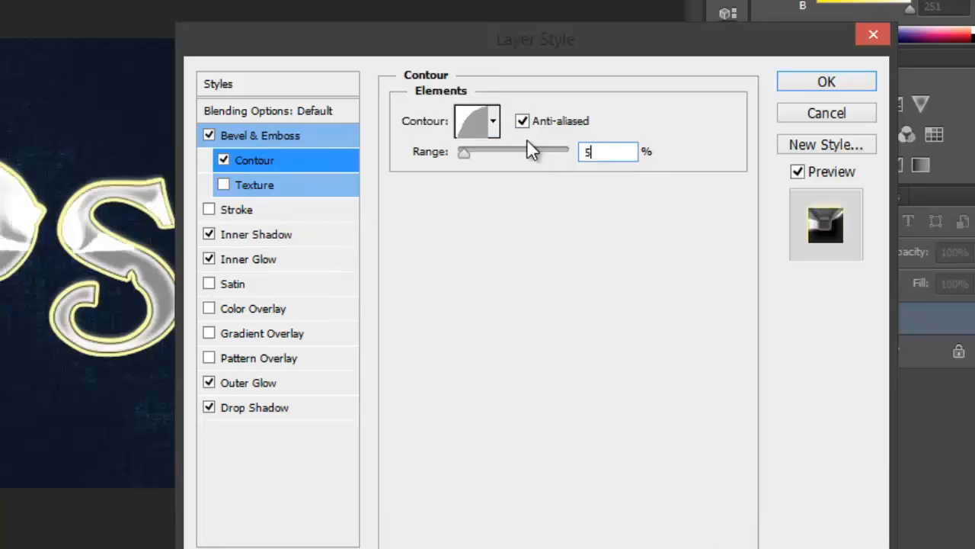
{"action": "key", "text": "Tab"}
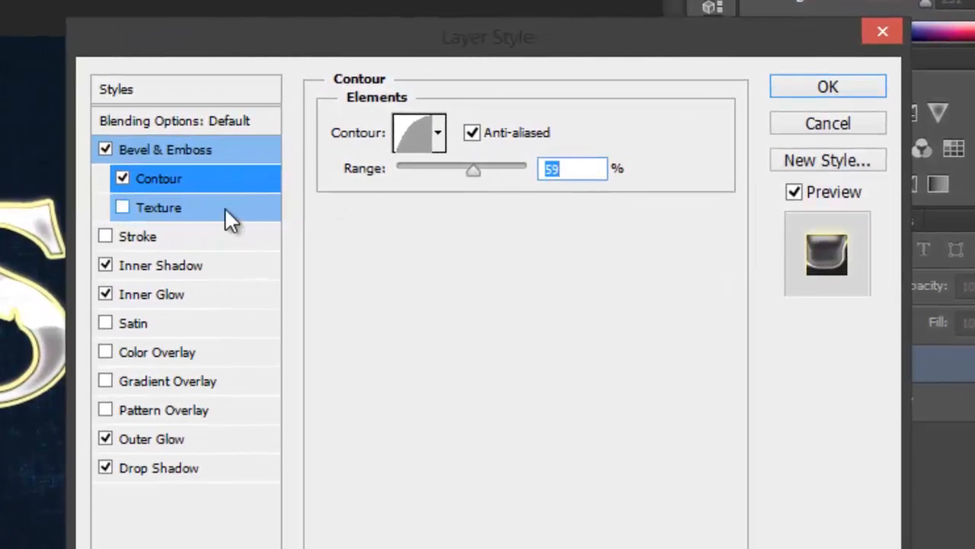
Enable the bevel's Texture and choose the sixth pattern, the pale one with white diagonal squares
{"action": "left_click", "coordinate": [224, 207]}
{"action": "left_click", "coordinate": [470, 169]}
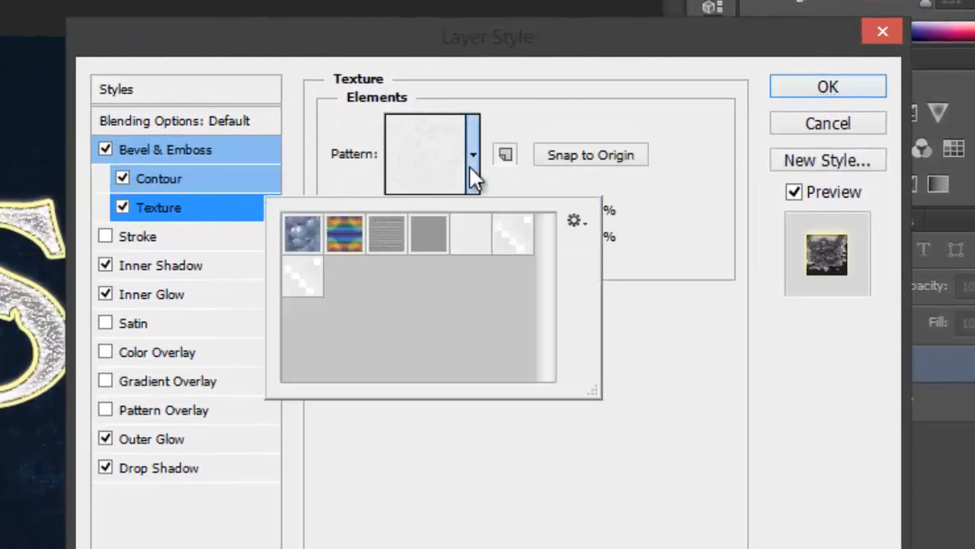
{"action": "left_click", "coordinate": [512, 248]}
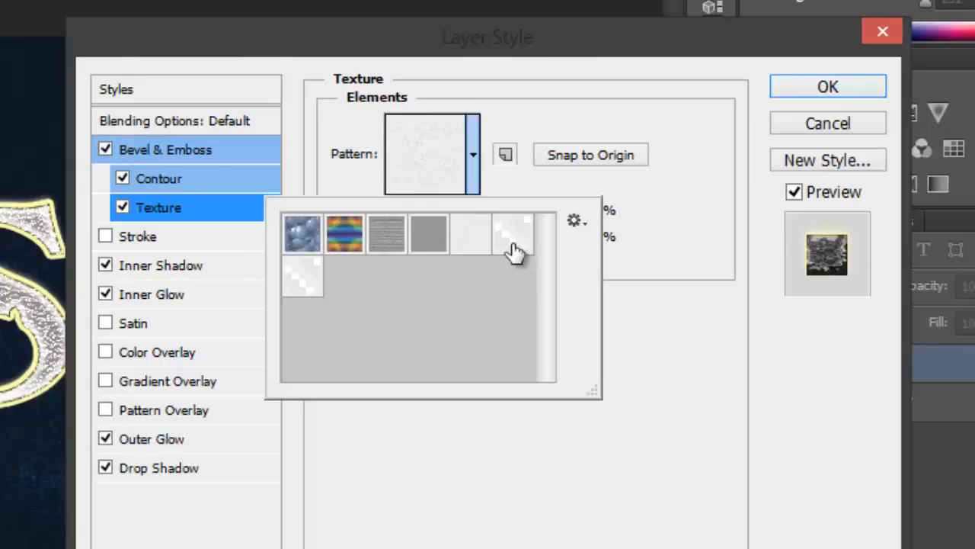
Switch the bevel texture to the seventh pattern and set its depth to +10% and its scale to 50%
{"action": "left_click", "coordinate": [313, 295]}
{"action": "left_click", "coordinate": [553, 522]}
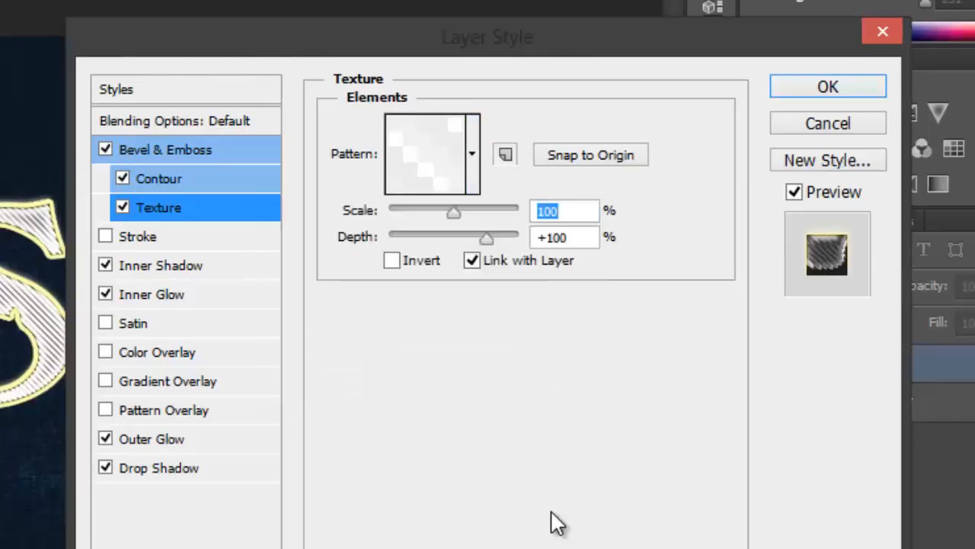
{"action": "key", "text": "Tab"}
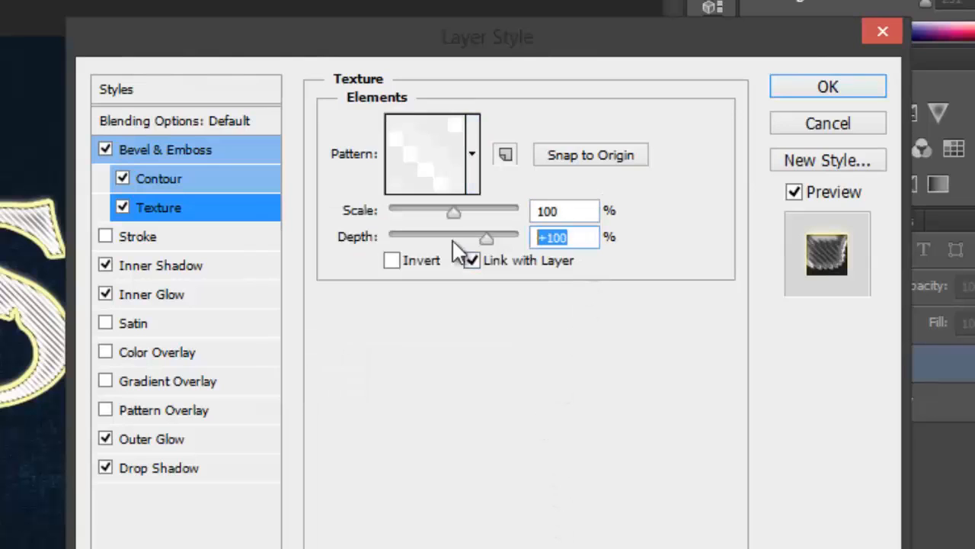
{"action": "type", "text": "+10"}
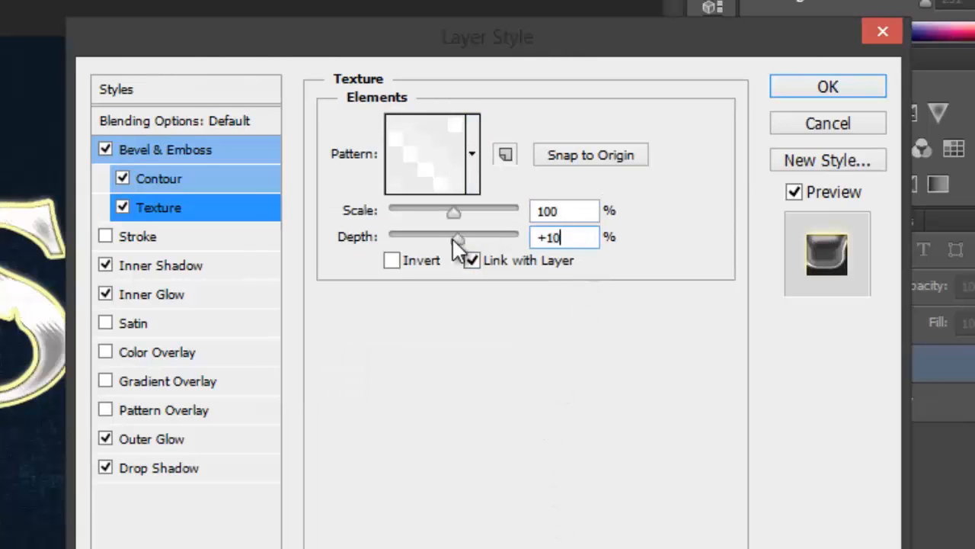
{"action": "key", "text": "Return"}
{"action": "key", "text": "shift+Tab"}
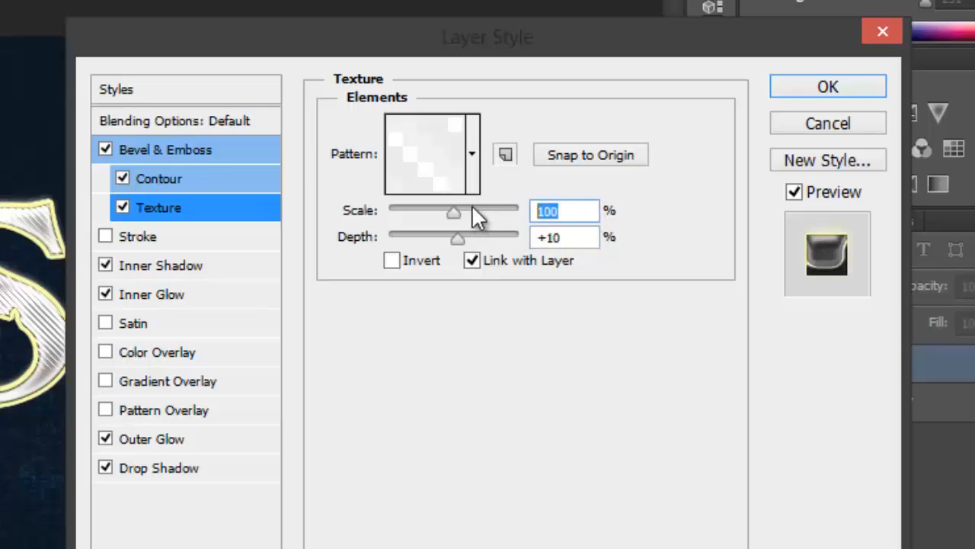
{"action": "type", "text": "50"}
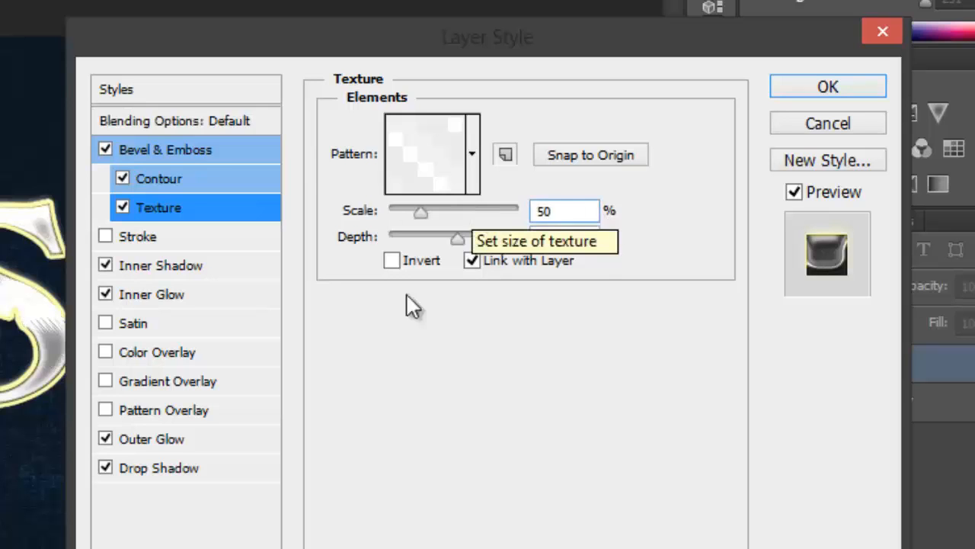
Enable Satin with the Color Dodge blend mode and white (ffffff) as its colour
{"action": "left_click", "coordinate": [168, 326]}
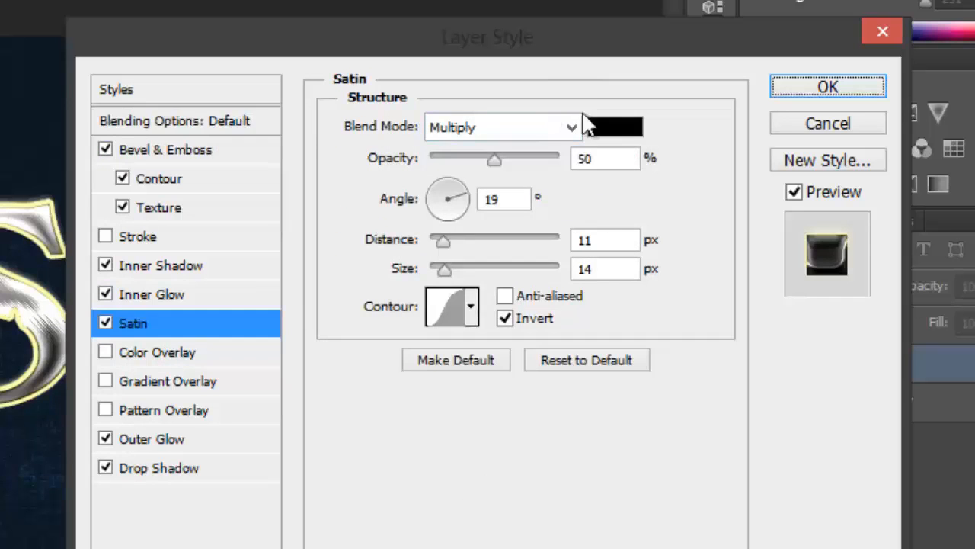
{"action": "left_click", "coordinate": [579, 126]}
{"action": "left_click", "coordinate": [488, 35]}
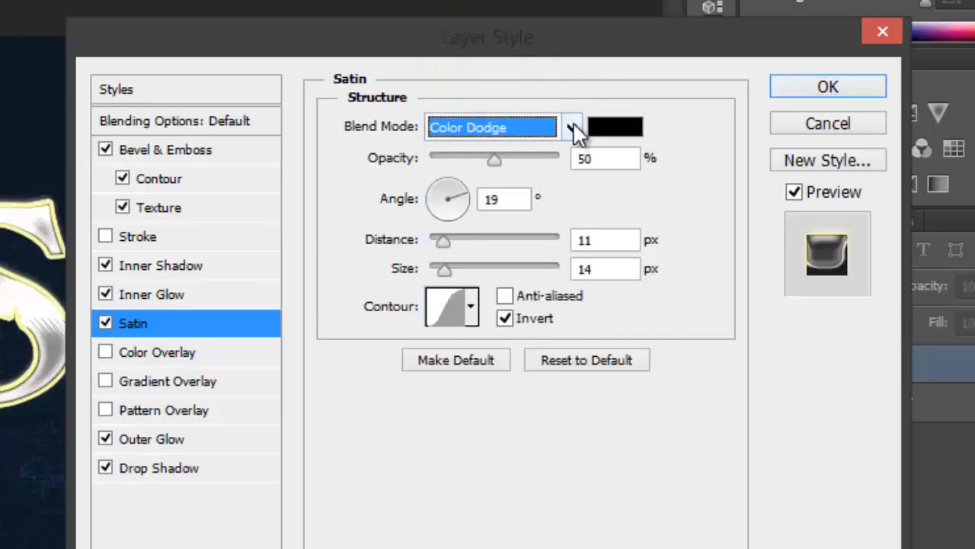
{"action": "left_click", "coordinate": [604, 123]}
{"action": "left_click_drag", "start_coordinate": [524, 117], "coordinate": [263, 3]}
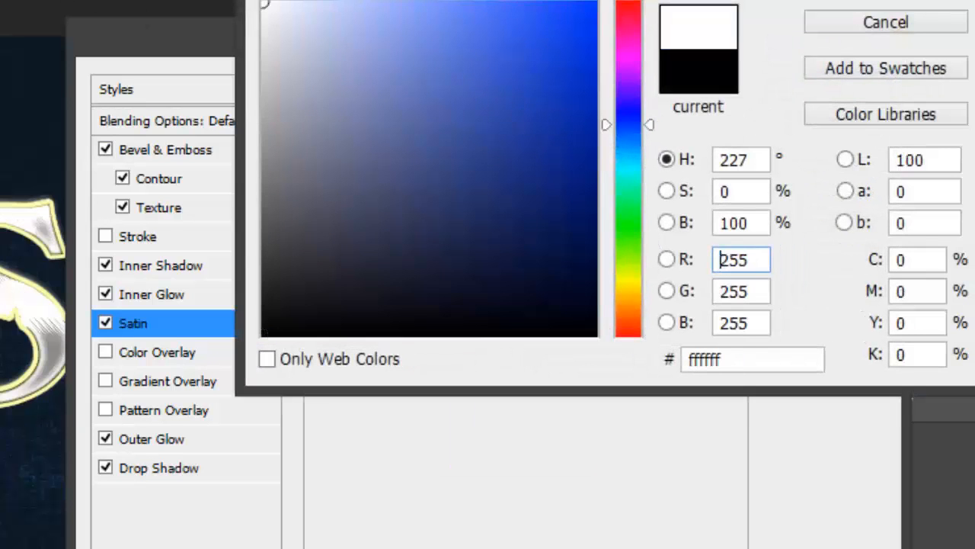
{"action": "left_click", "coordinate": [864, 2]}
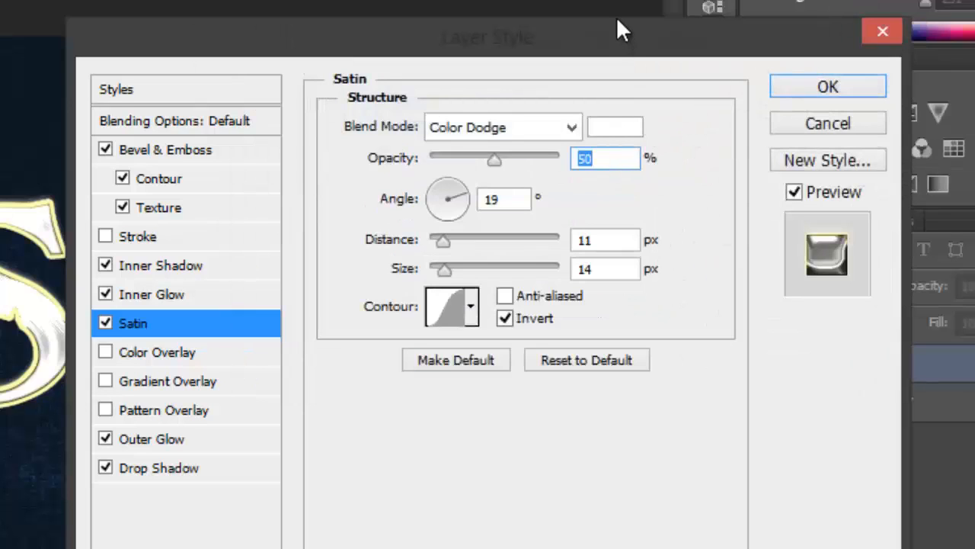
Set the satin's opacity to 32%, its distance to 16 px and its size to 24 px
{"action": "type", "text": "32"}
{"action": "key", "text": "Return"}
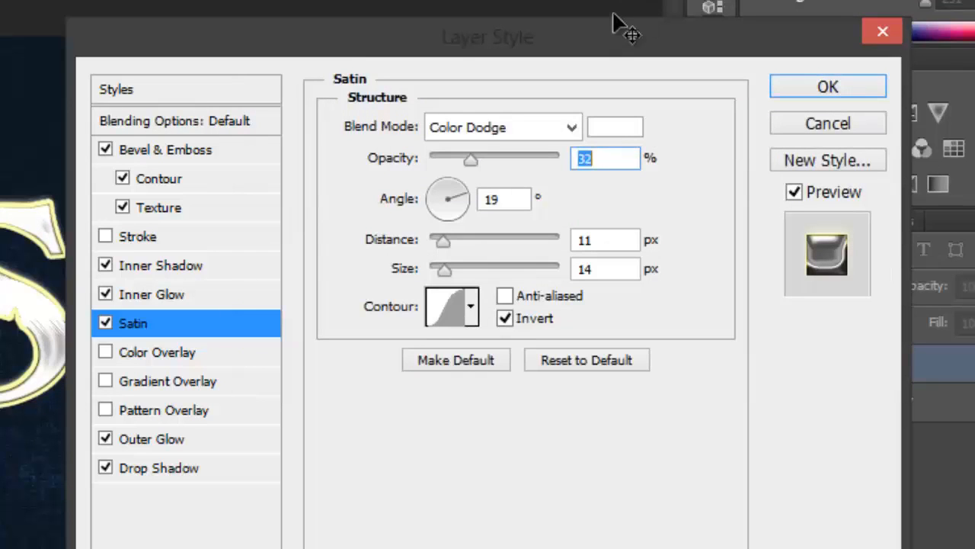
{"action": "key", "text": "Tab"}
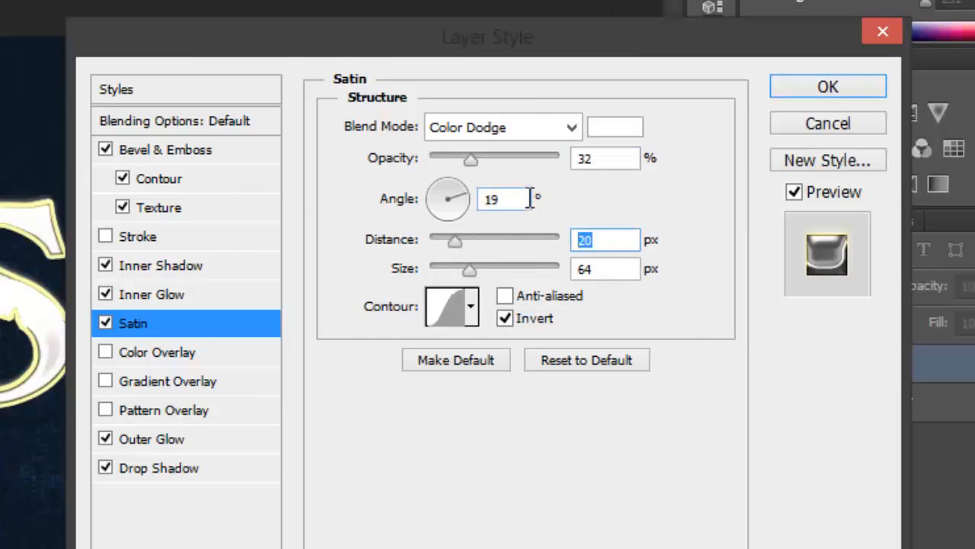
{"action": "type", "text": "10"}
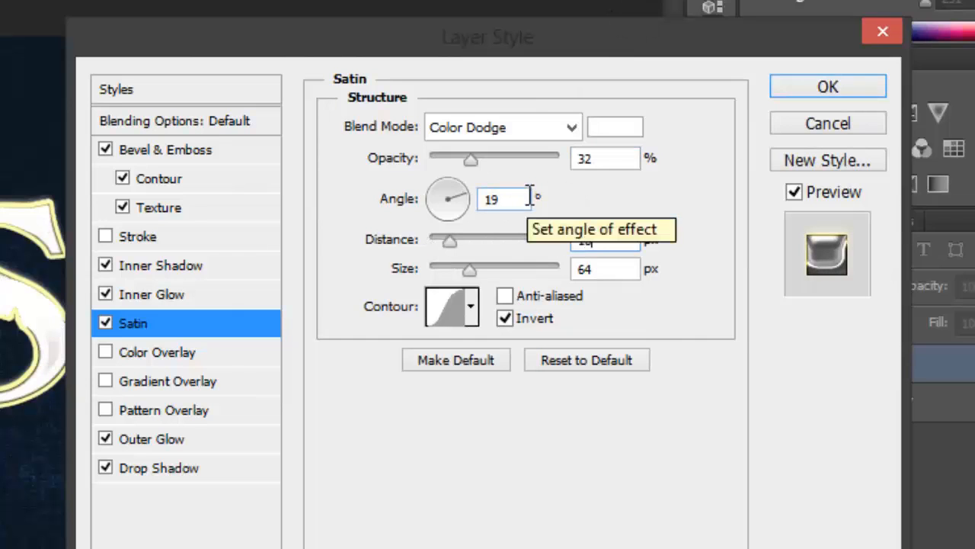
{"action": "key", "text": "Tab"}
{"action": "type", "text": "24"}
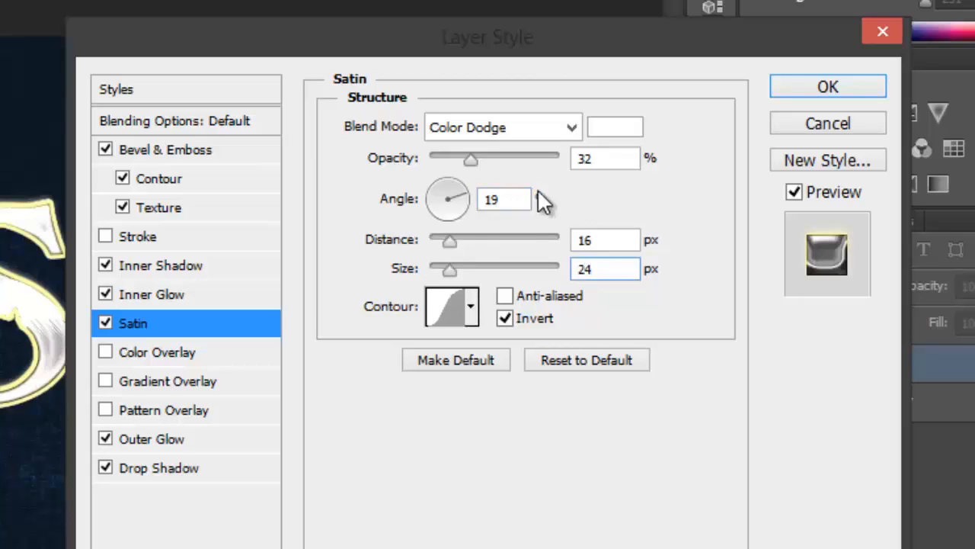
{"action": "key", "text": "ctrl+a"}
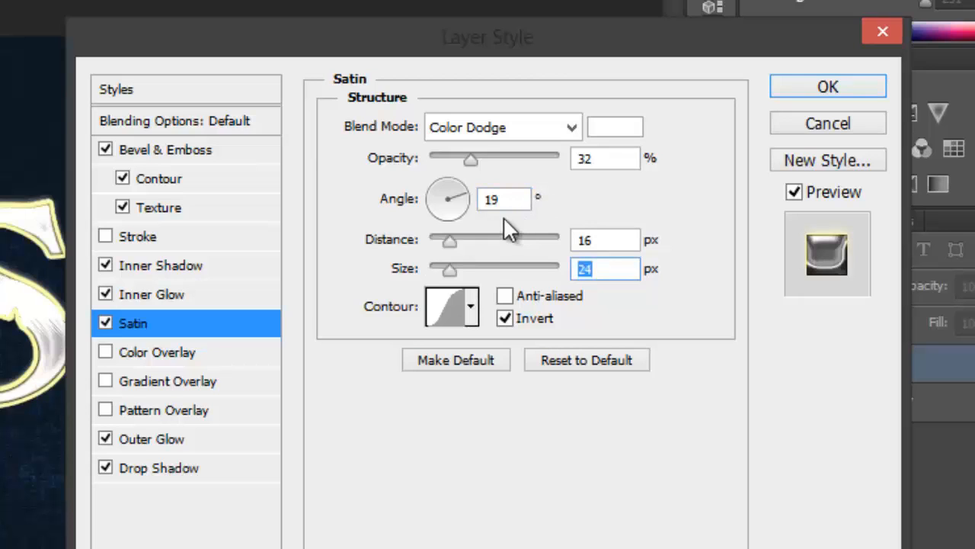
Enable Color Overlay in Multiply mode with colour bba428 at 69% opacity
{"action": "left_click", "coordinate": [191, 353]}
{"action": "left_click", "coordinate": [572, 127]}
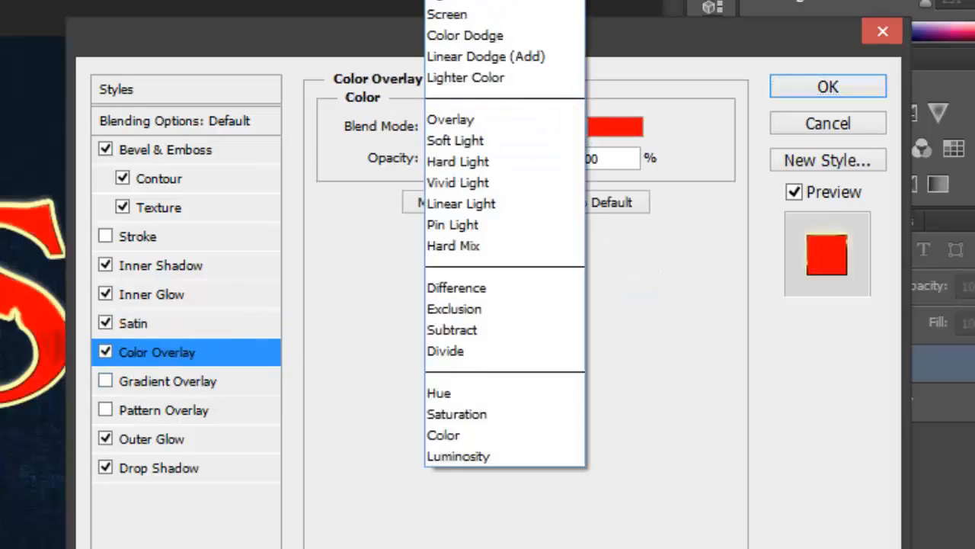
{"action": "left_click", "coordinate": [504, 0]}
{"action": "left_click", "coordinate": [606, 134]}
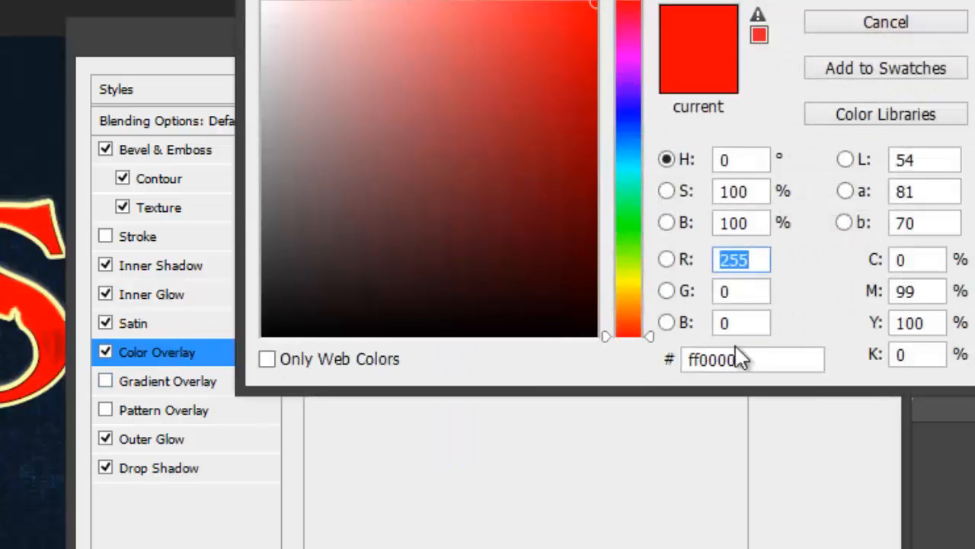
{"action": "double_click", "coordinate": [743, 359]}
{"action": "type", "text": "bb"}
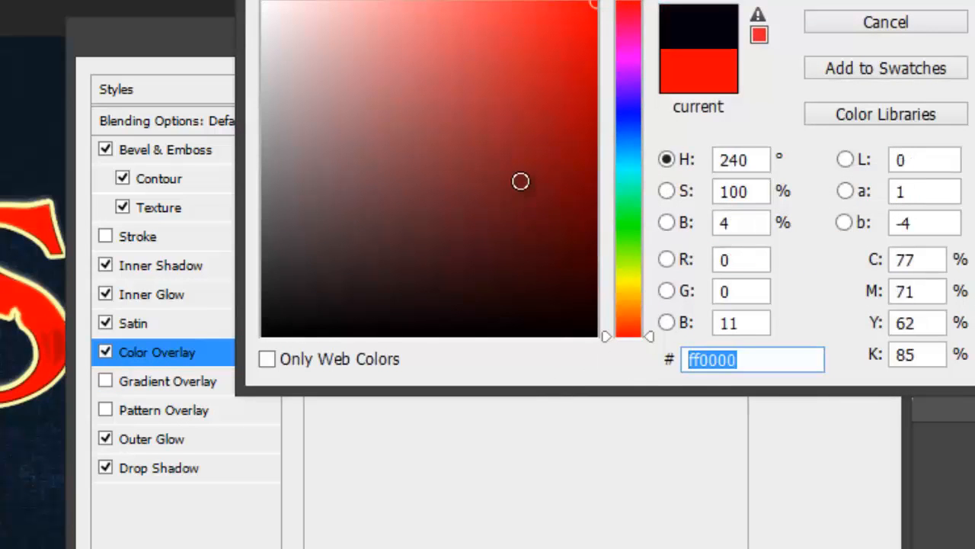
{"action": "type", "text": "a"}
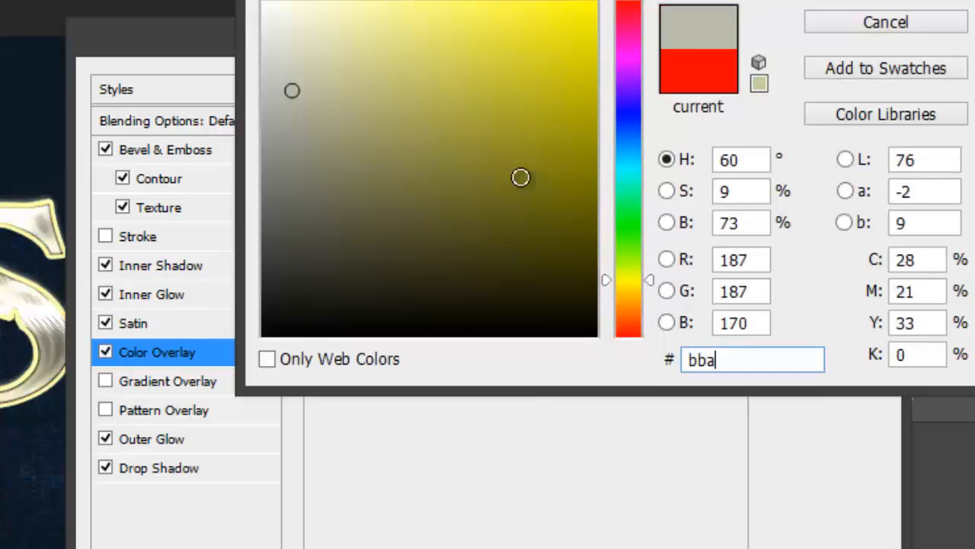
{"action": "type", "text": "428"}
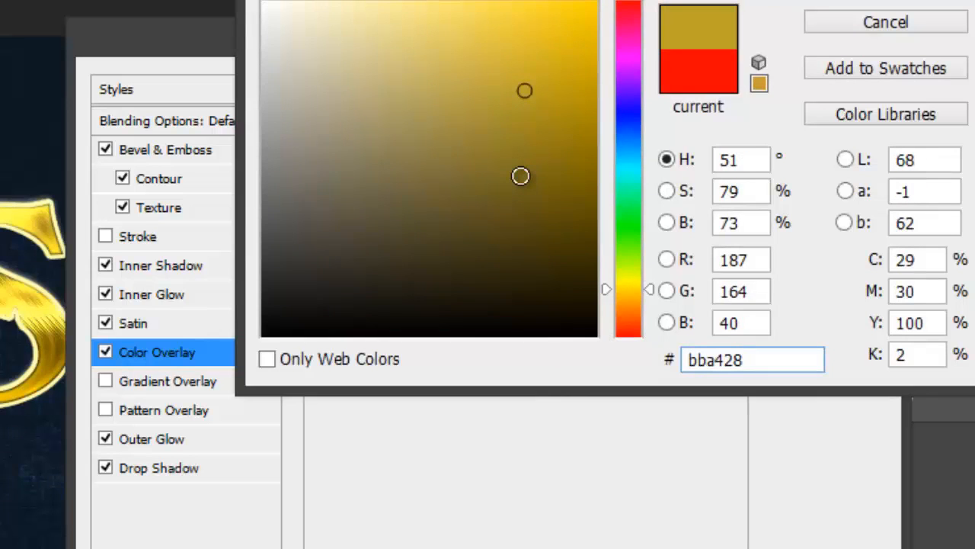
{"action": "left_click", "coordinate": [895, 2]}
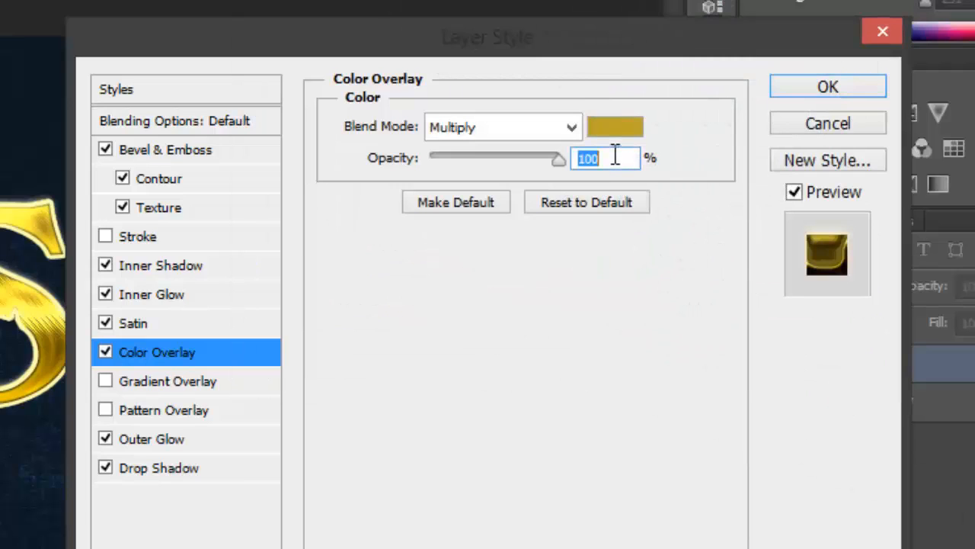
{"action": "type", "text": "69"}
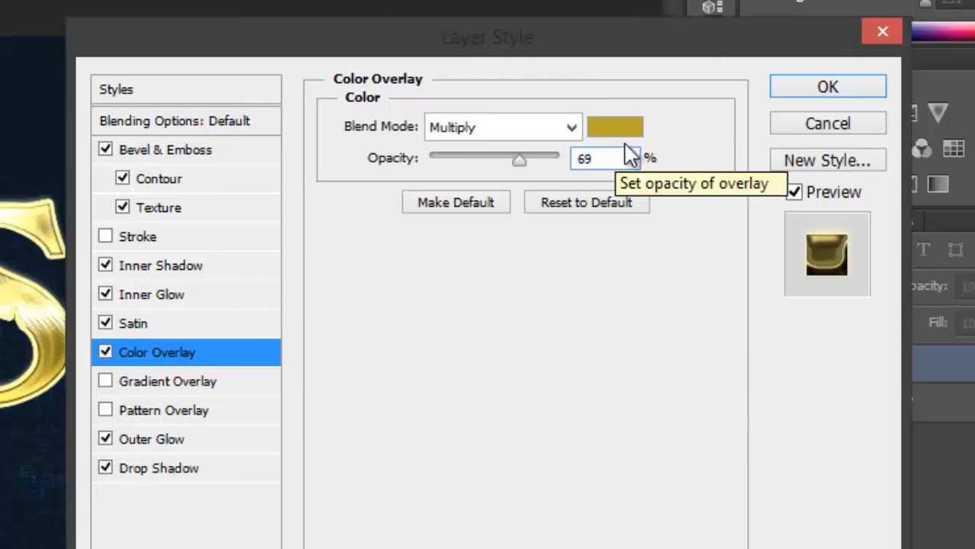
{"action": "double_click", "coordinate": [618, 157]}
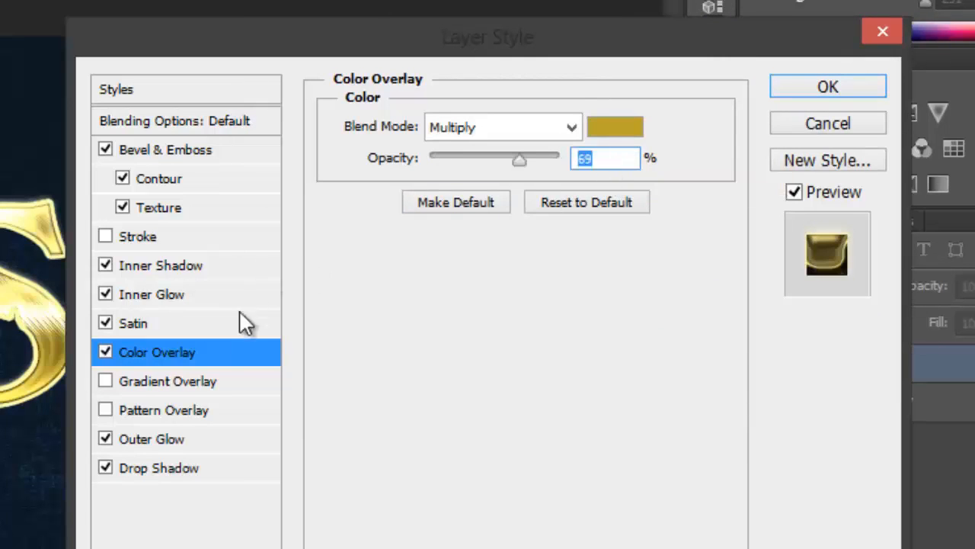
Enable Gradient Overlay with the Color Burn blend mode at 9% opacity
{"action": "left_click", "coordinate": [205, 382]}
{"action": "left_click", "coordinate": [583, 128]}
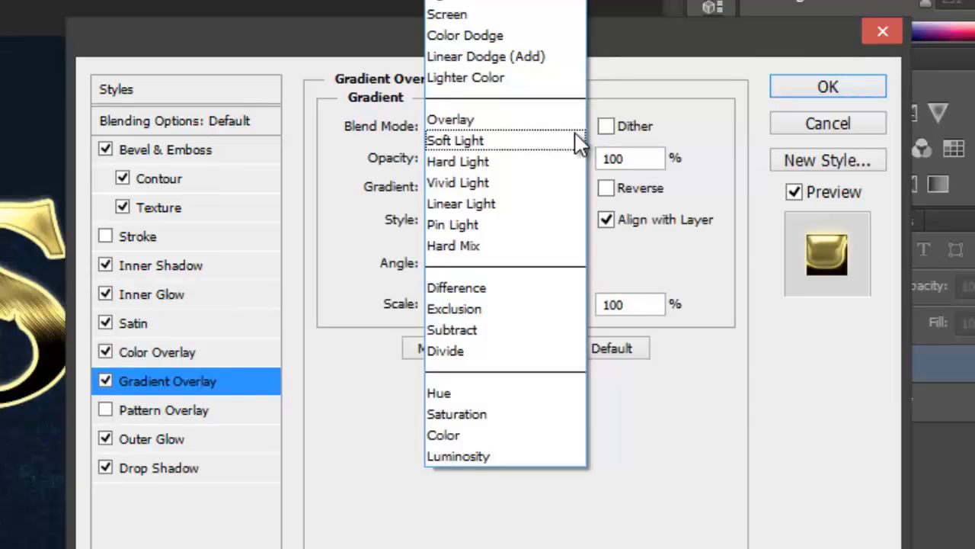
{"action": "left_click", "coordinate": [505, 2]}
{"action": "left_click", "coordinate": [577, 160]}
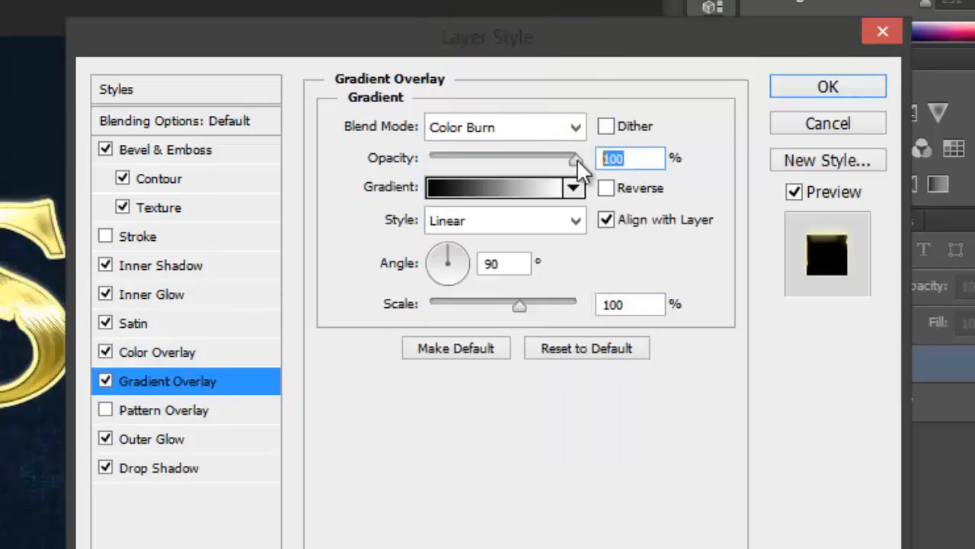
{"action": "type", "text": "9"}
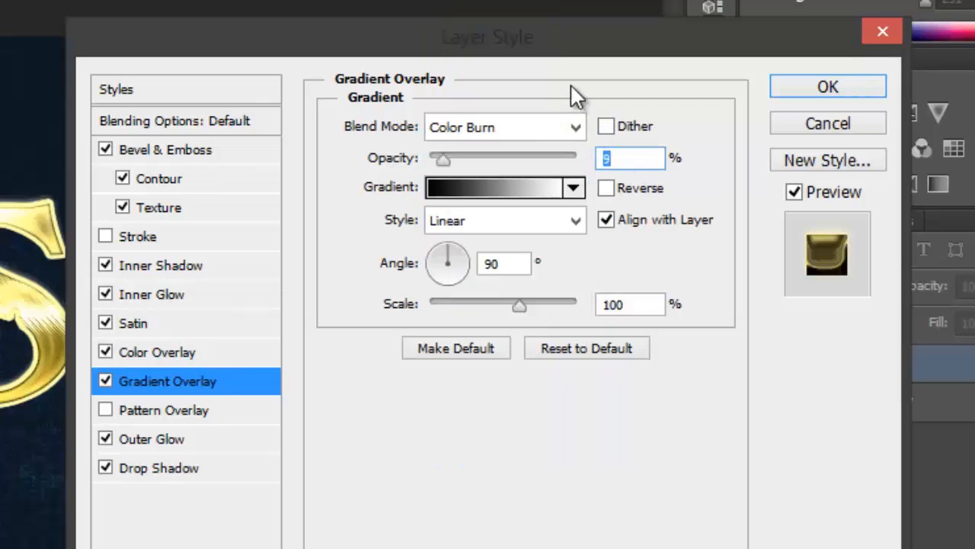
Apply the BW STRIPS gradient preset of black and transparent stripes to the gradient overlay
{"action": "left_click", "coordinate": [503, 200]}
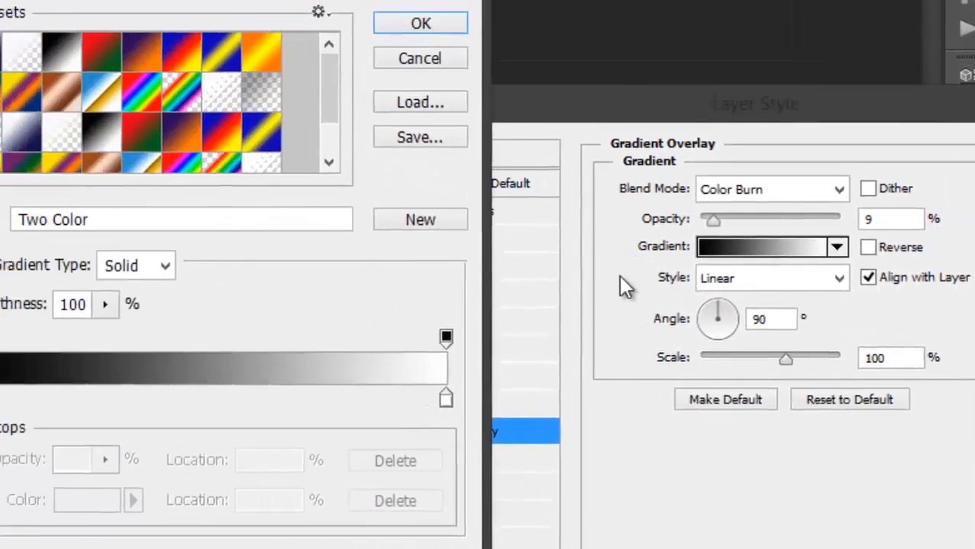
{"action": "left_click", "coordinate": [329, 161]}
{"action": "left_click", "coordinate": [62, 166]}
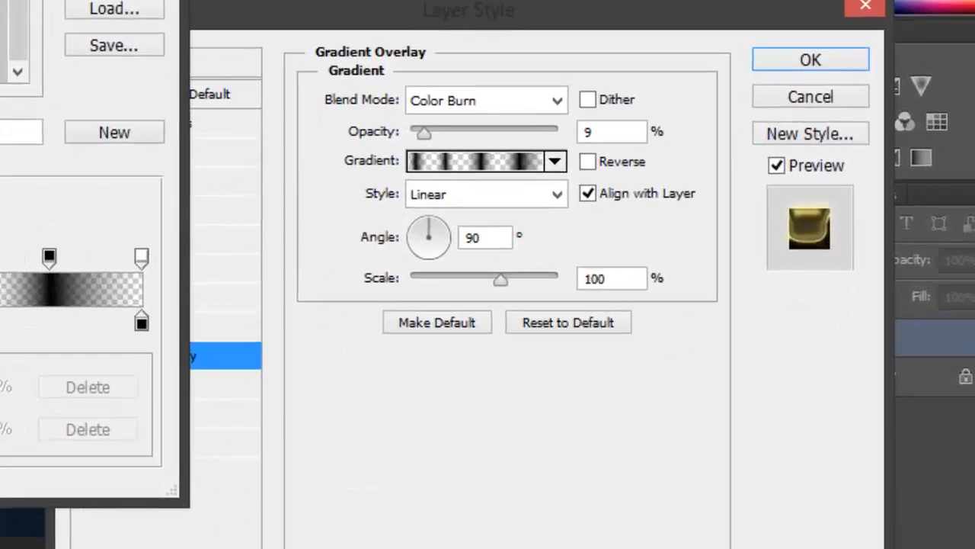
{"action": "left_click", "coordinate": [485, 107]}
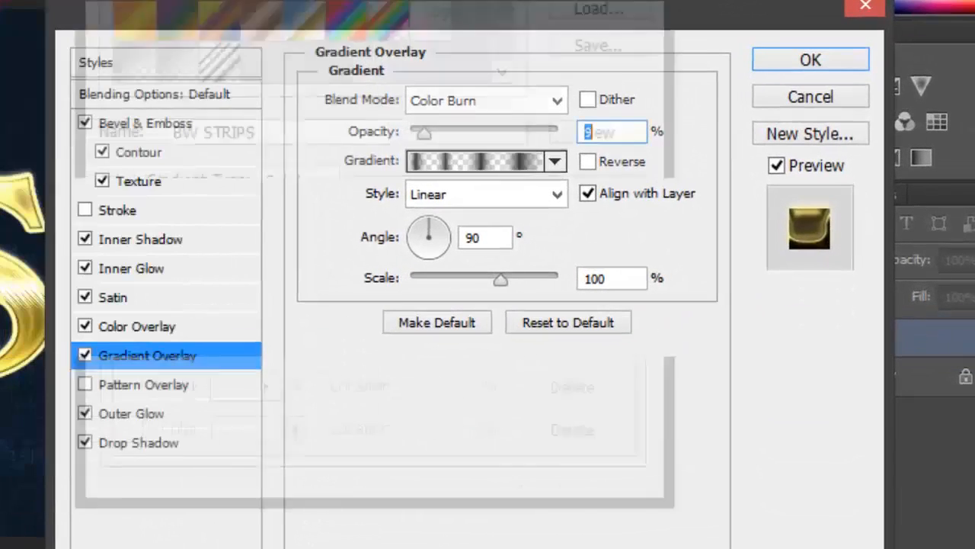
Set the gradient overlay's angle to 10° and its scale to 150%
{"action": "double_click", "coordinate": [495, 238]}
{"action": "type", "text": "10"}
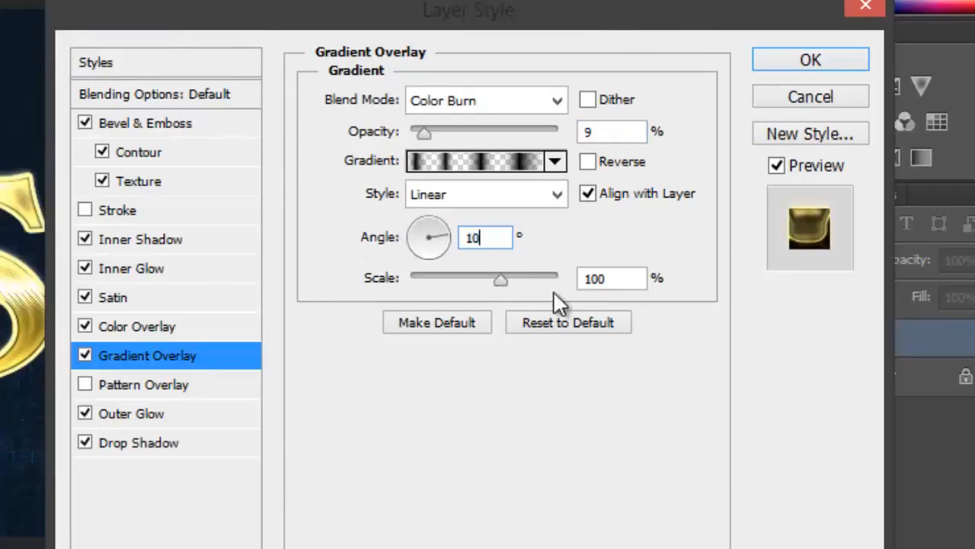
{"action": "key", "text": "Tab"}
{"action": "type", "text": "150"}
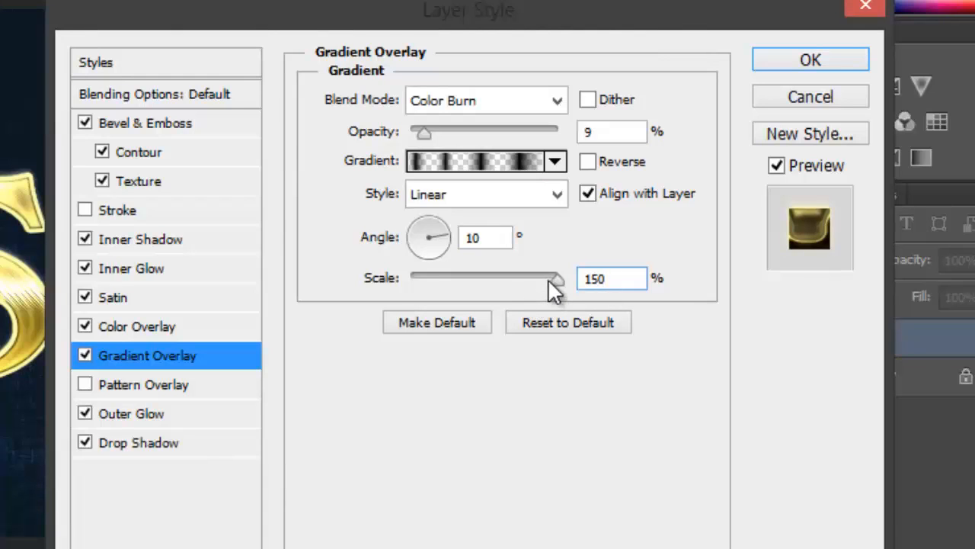
Enable Pattern Overlay in Normal mode at 100% opacity using the webtreats_metal_6-512px.pat pattern
{"action": "left_click", "coordinate": [168, 385]}
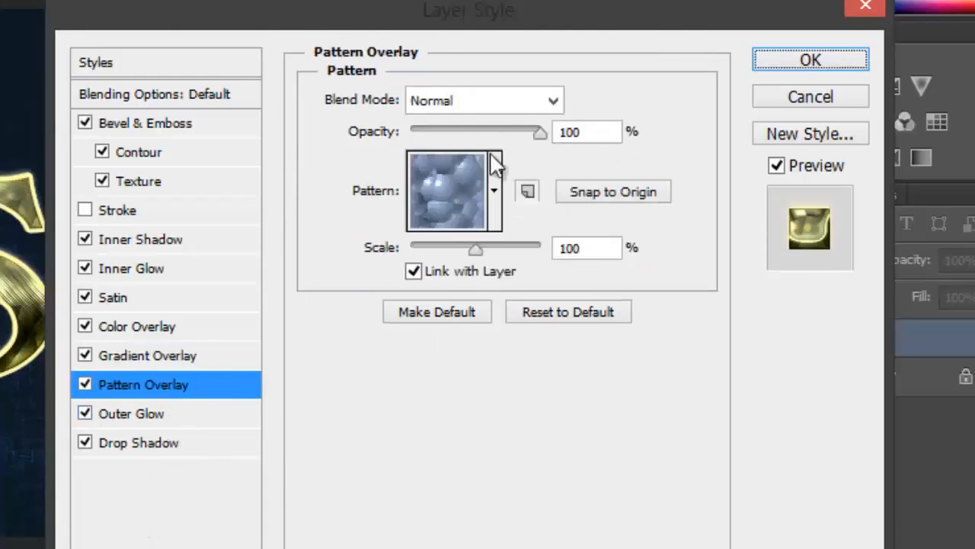
{"action": "double_click", "coordinate": [571, 132]}
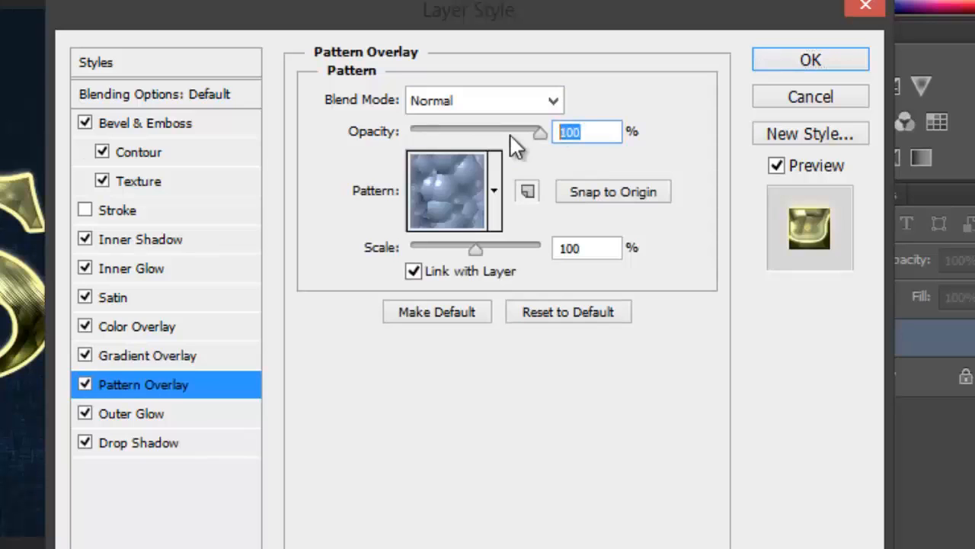
{"action": "left_click", "coordinate": [496, 191]}
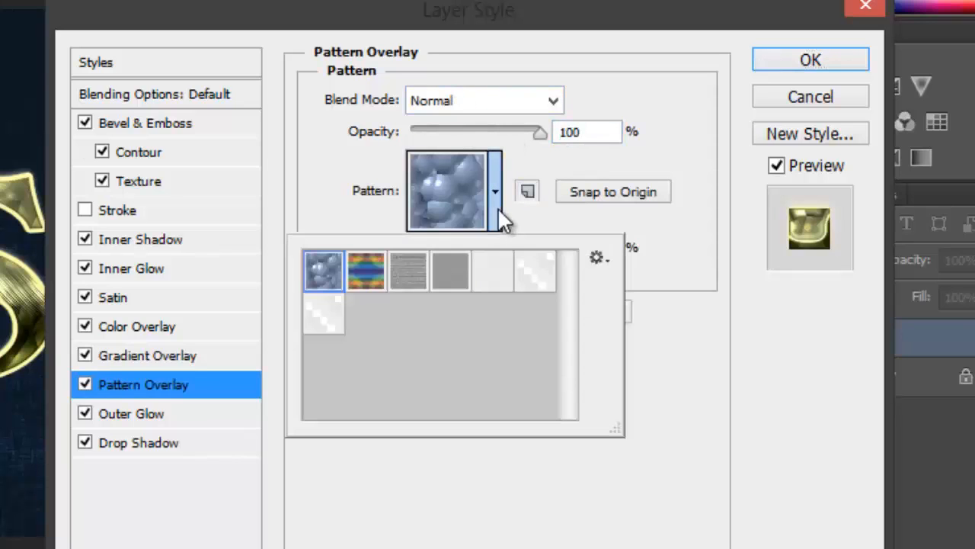
{"action": "left_click", "coordinate": [599, 259]}
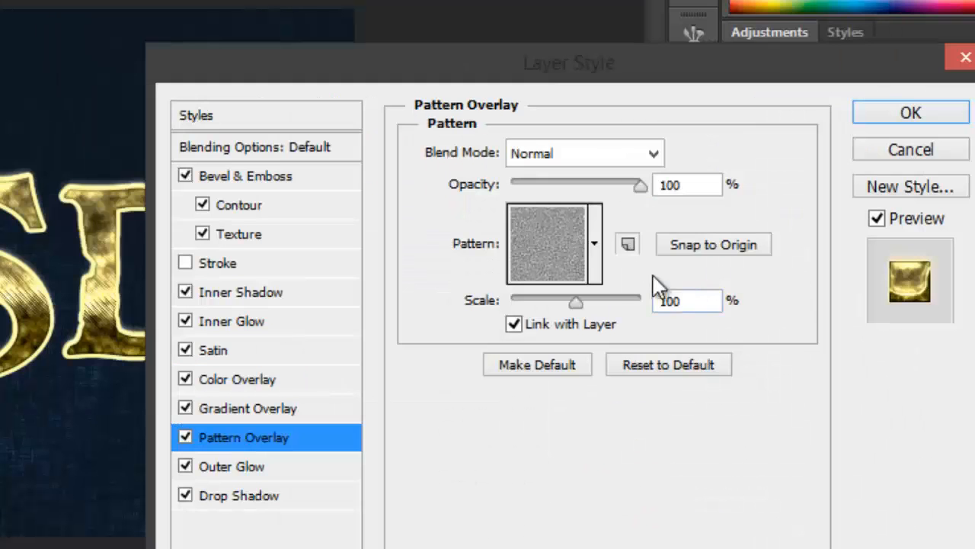
{"action": "left_click", "coordinate": [495, 192]}
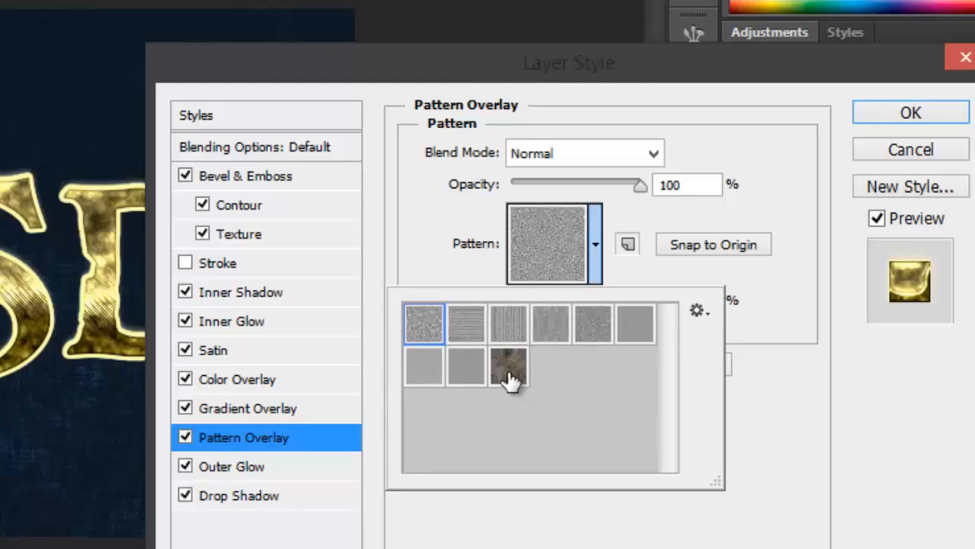
{"action": "left_click", "coordinate": [509, 378]}
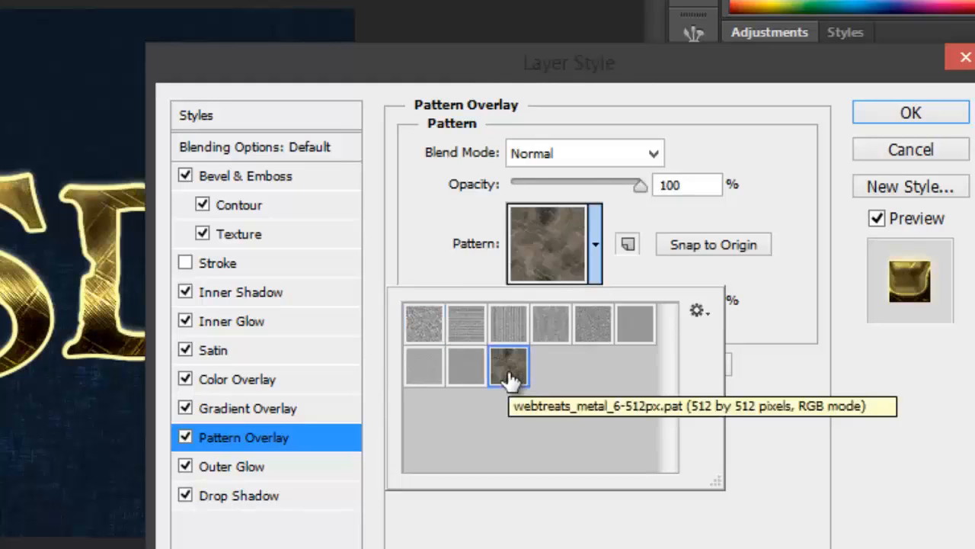
{"action": "left_click", "coordinate": [533, 496]}
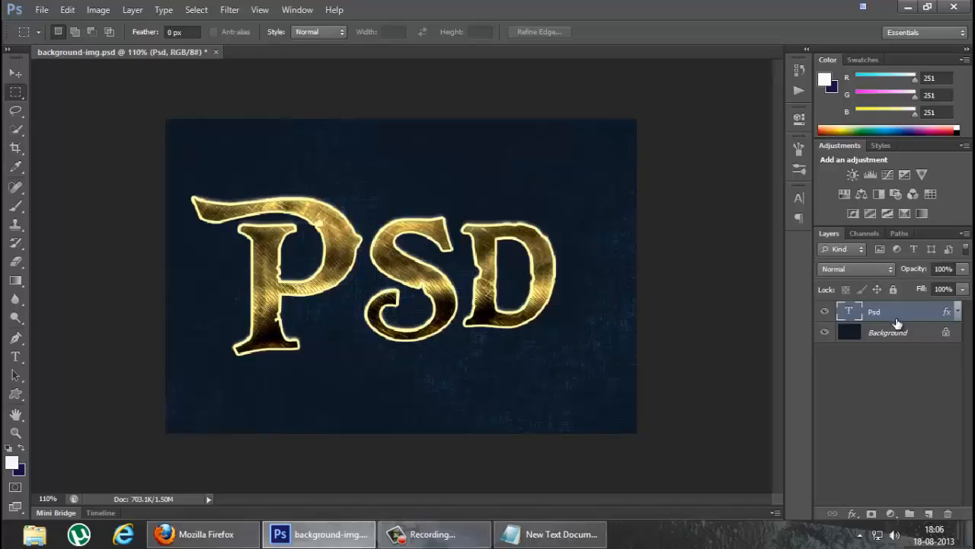
Duplicate the Psd text layer as a copy with its layer effects removed and a fill opacity of 0%
{"action": "key", "text": "ctrl+j"}
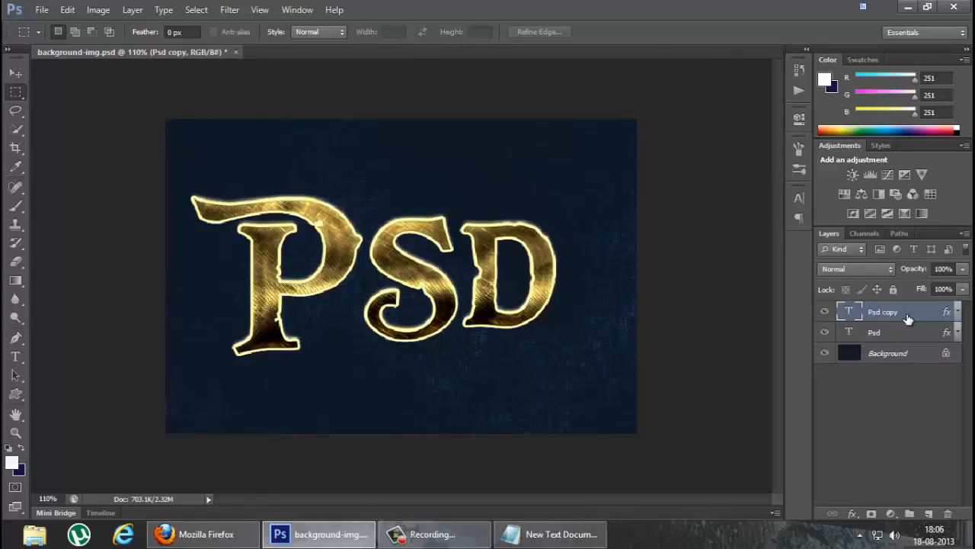
{"action": "left_click_drag", "start_coordinate": [947, 317], "coordinate": [954, 522]}
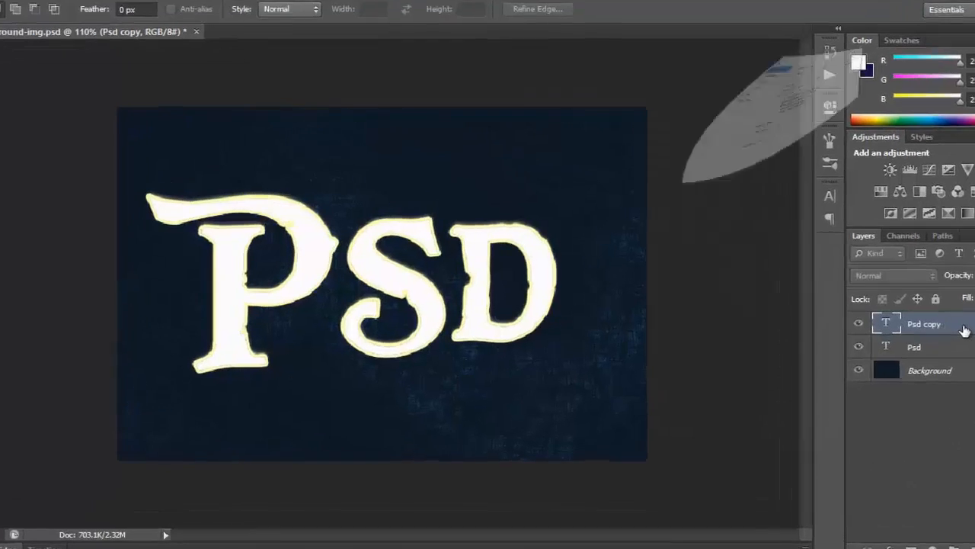
{"action": "double_click", "coordinate": [918, 317]}
{"action": "left_click_drag", "start_coordinate": [683, 181], "coordinate": [550, 183]}
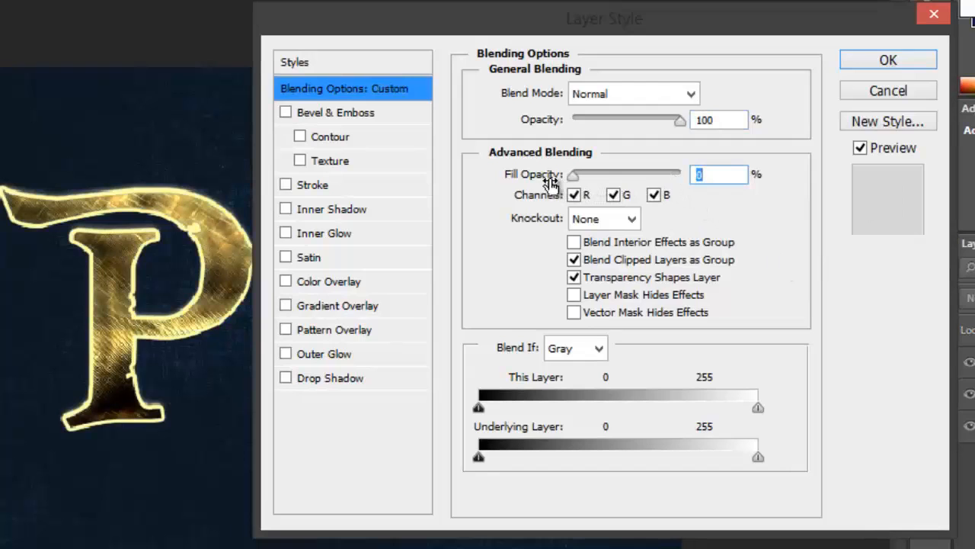
Enable a Drop Shadow on the copied text layer in Normal mode with colour 0f0902 at 100% opacity
{"action": "left_click", "coordinate": [326, 381]}
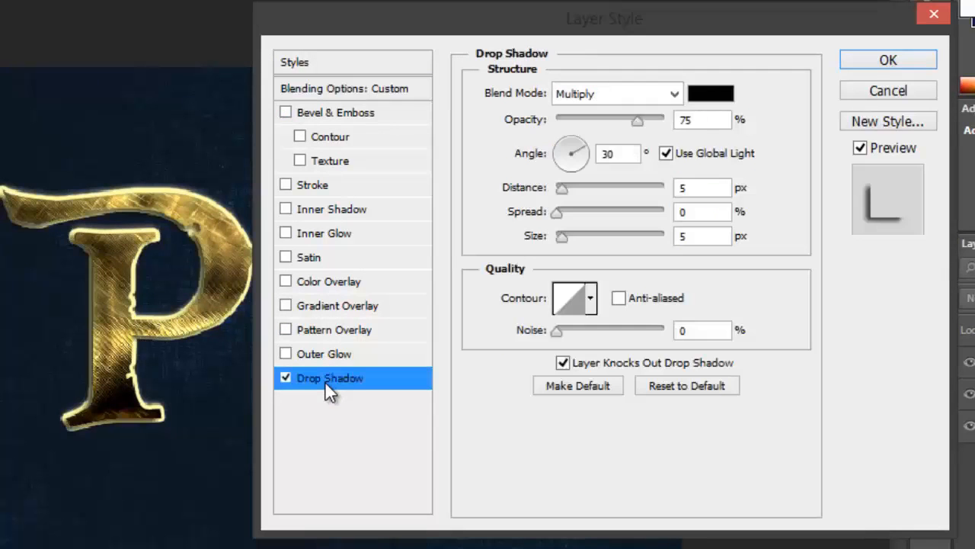
{"action": "left_click", "coordinate": [674, 94]}
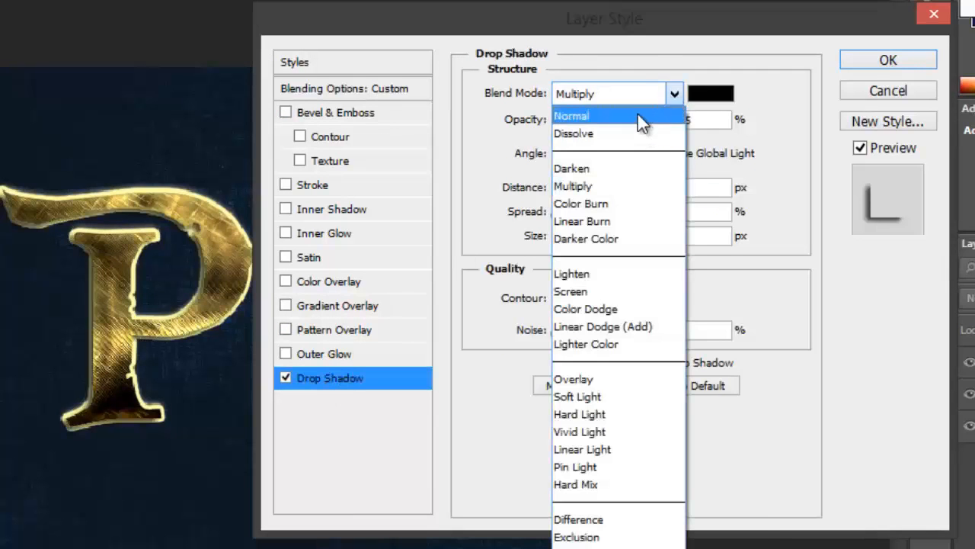
{"action": "left_click", "coordinate": [640, 116]}
{"action": "left_click", "coordinate": [710, 94]}
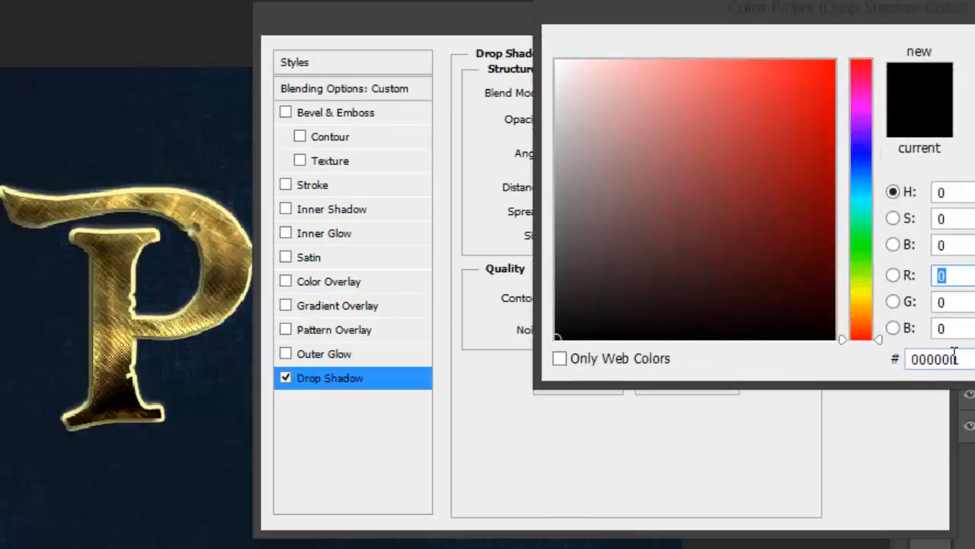
{"action": "left_click", "coordinate": [953, 357]}
{"action": "type", "text": "0f0"}
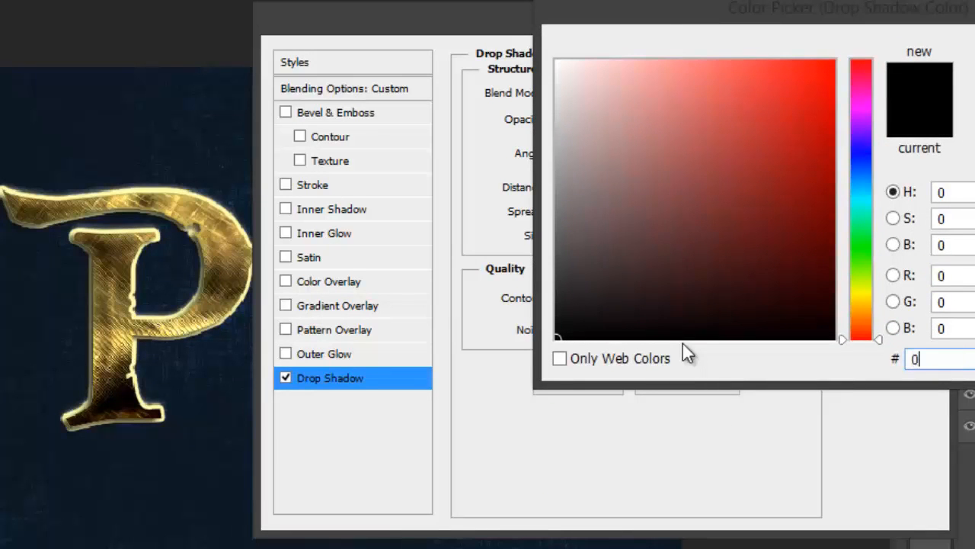
{"action": "type", "text": "902"}
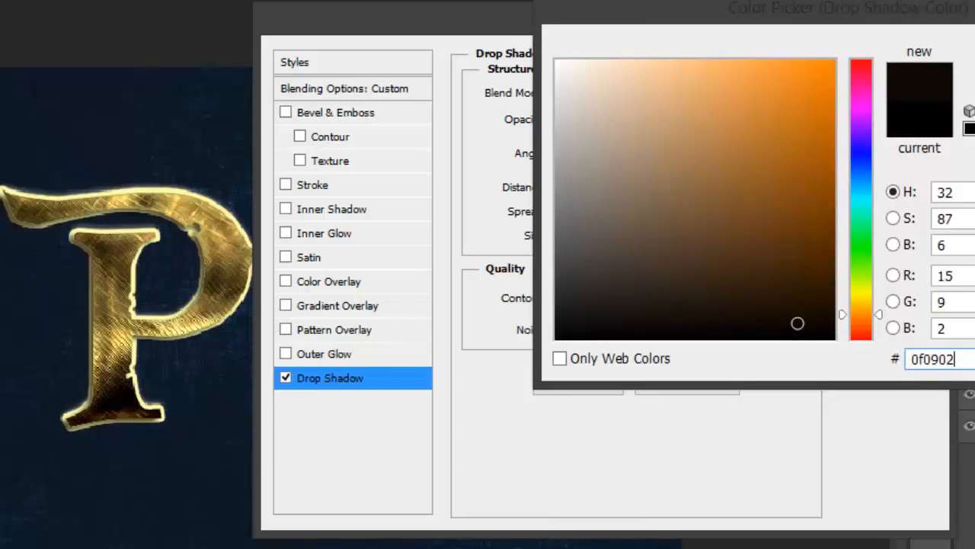
{"action": "key", "text": "Return"}
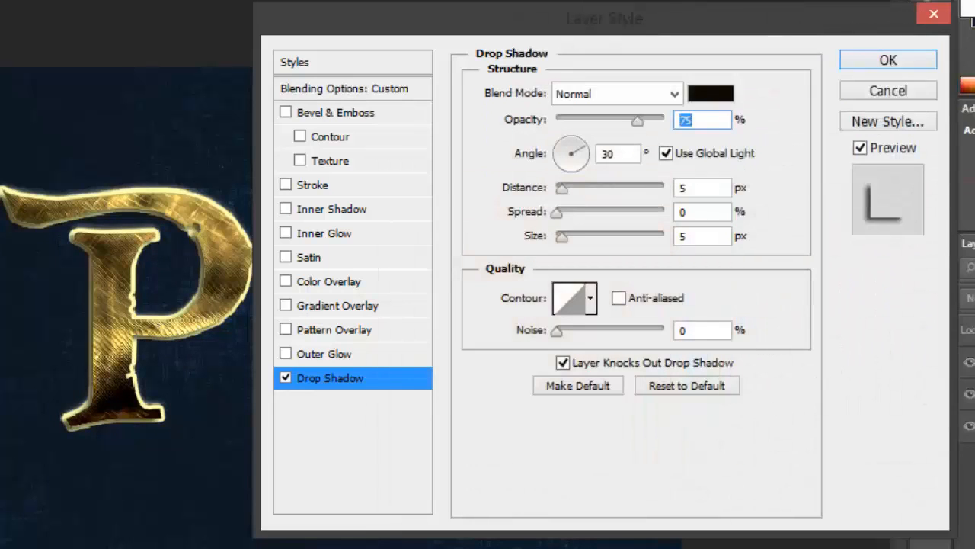
{"action": "type", "text": "100"}
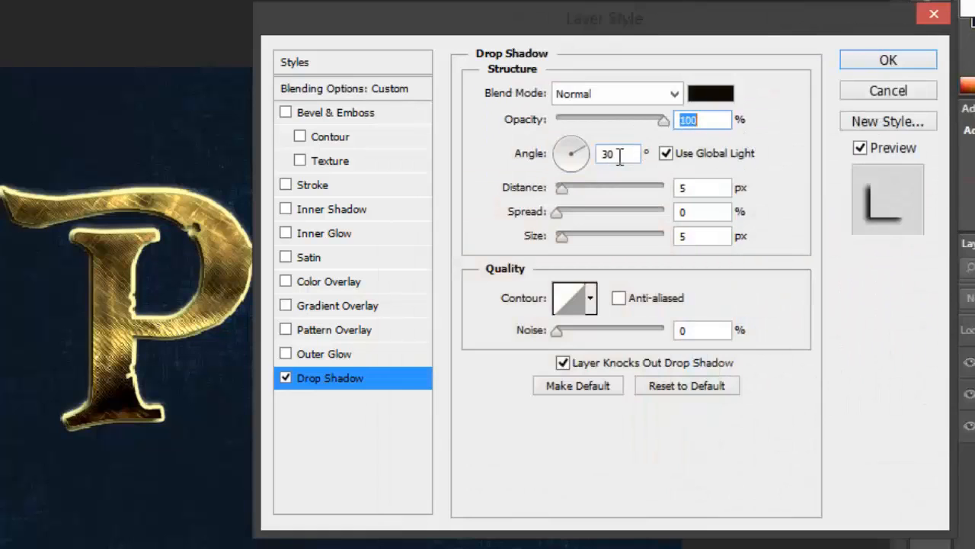
Turn off global light for the drop shadow and set angle 90°, distance 4 px, spread 100% and size 4 px
{"action": "left_click", "coordinate": [665, 153]}
{"action": "left_click_drag", "start_coordinate": [614, 153], "coordinate": [500, 154]}
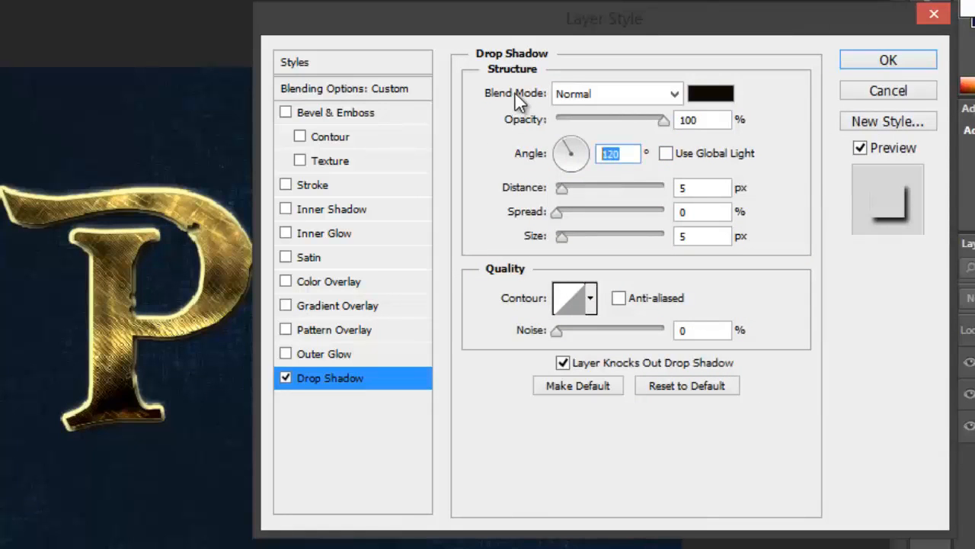
{"action": "type", "text": "90"}
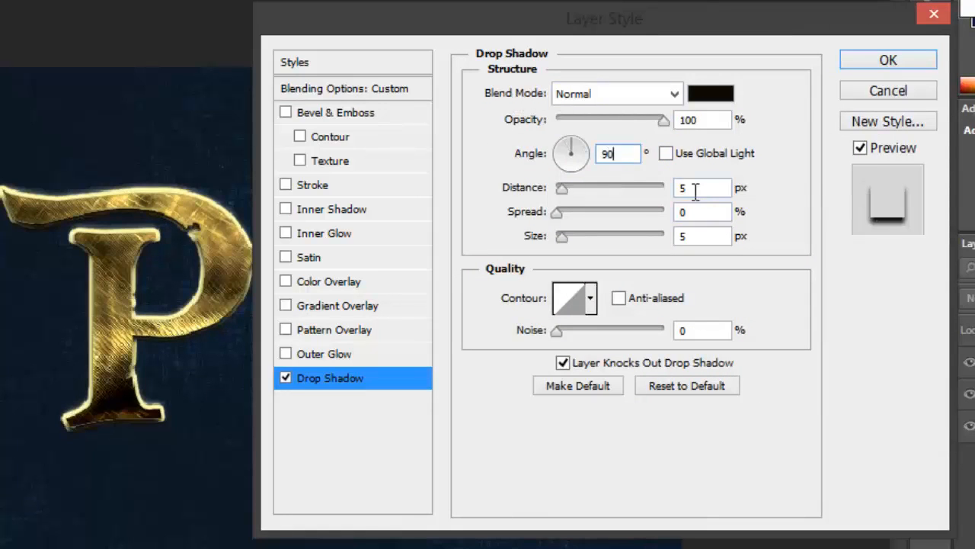
{"action": "double_click", "coordinate": [695, 189]}
{"action": "type", "text": "4"}
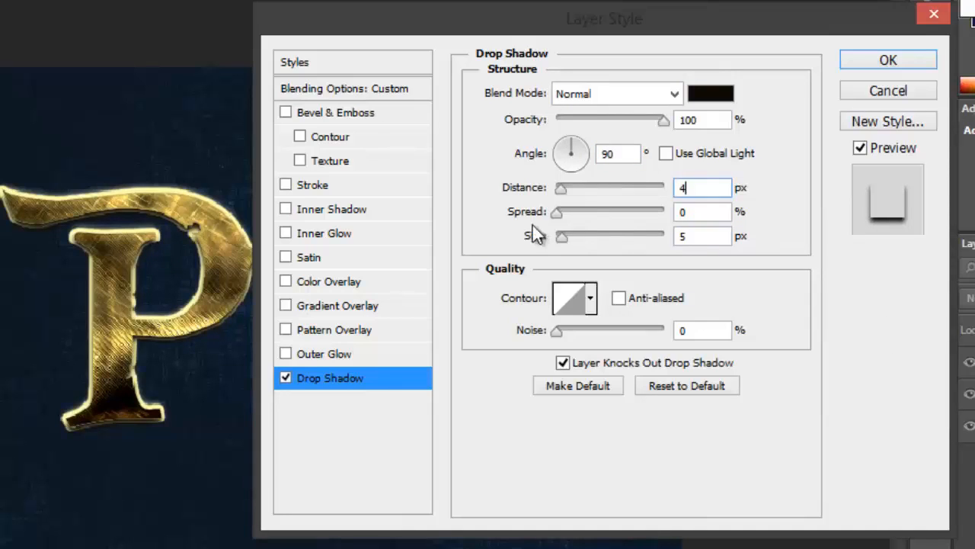
{"action": "left_click_drag", "start_coordinate": [601, 213], "coordinate": [688, 215]}
{"action": "double_click", "coordinate": [688, 235]}
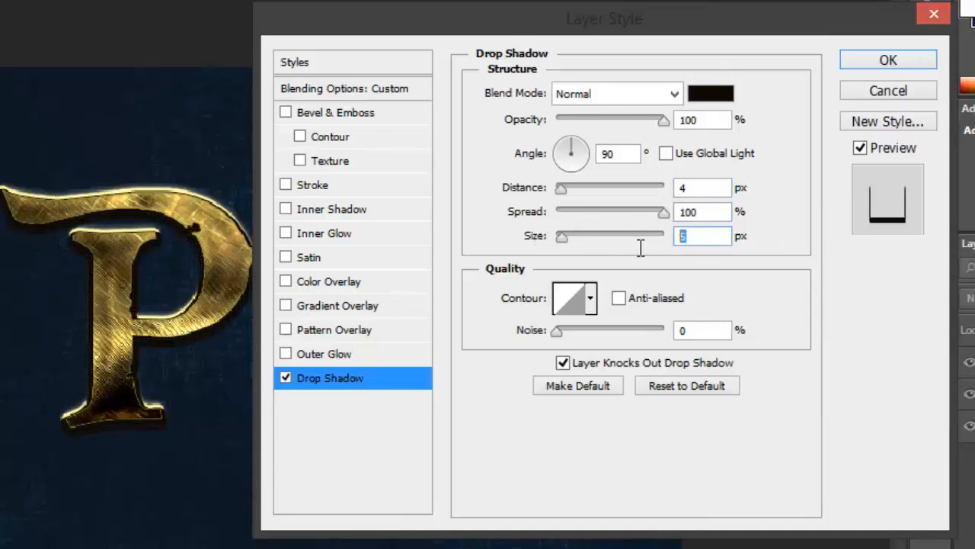
{"action": "key", "text": "Down"}
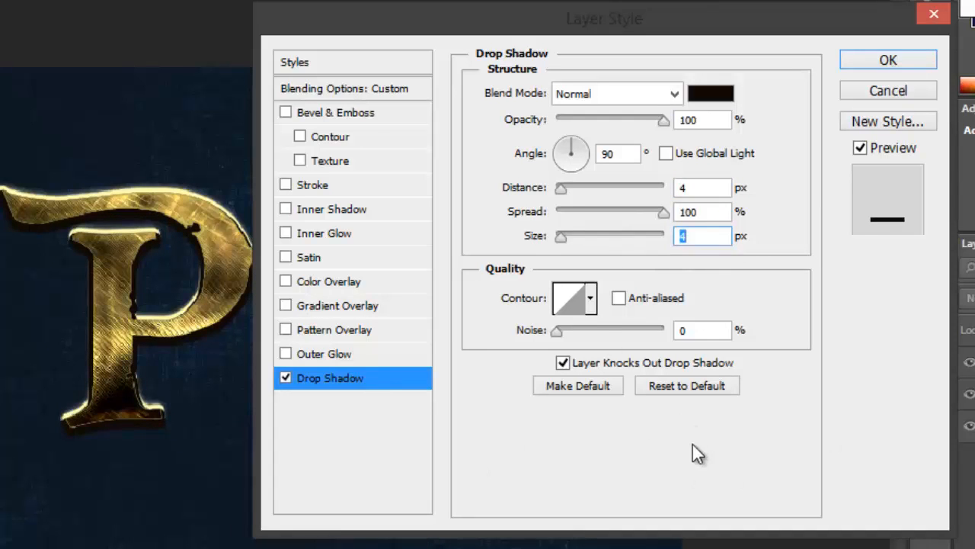
Enable an Inner Shadow on the copied text layer in Linear Dodge (Add) mode with colour ffffbb
{"action": "left_click", "coordinate": [352, 212]}
{"action": "left_click", "coordinate": [675, 94]}
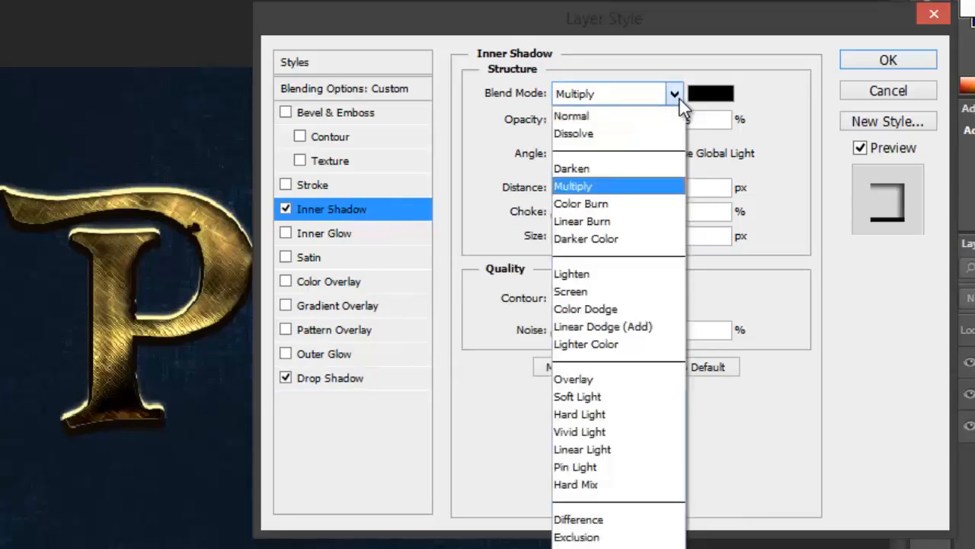
{"action": "left_click", "coordinate": [633, 326]}
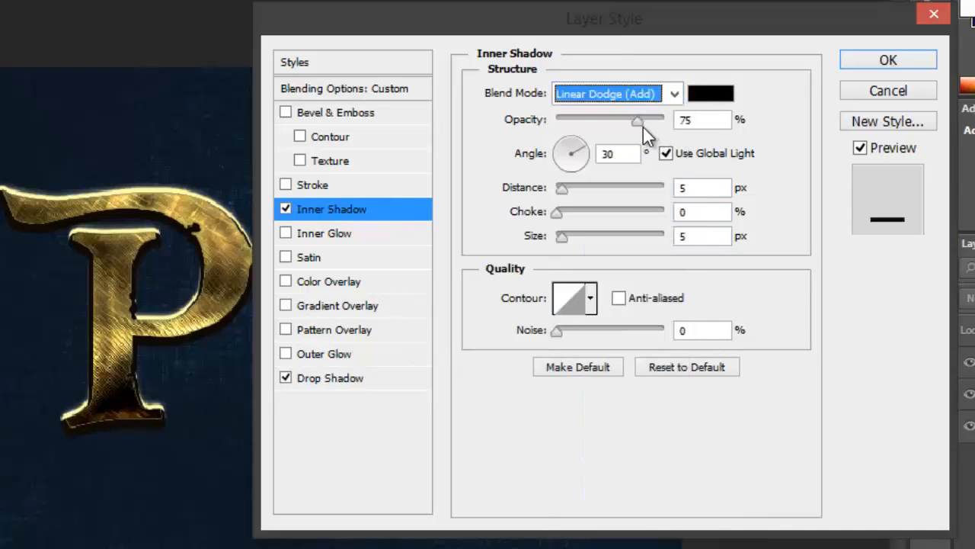
{"action": "key", "text": "Tab"}
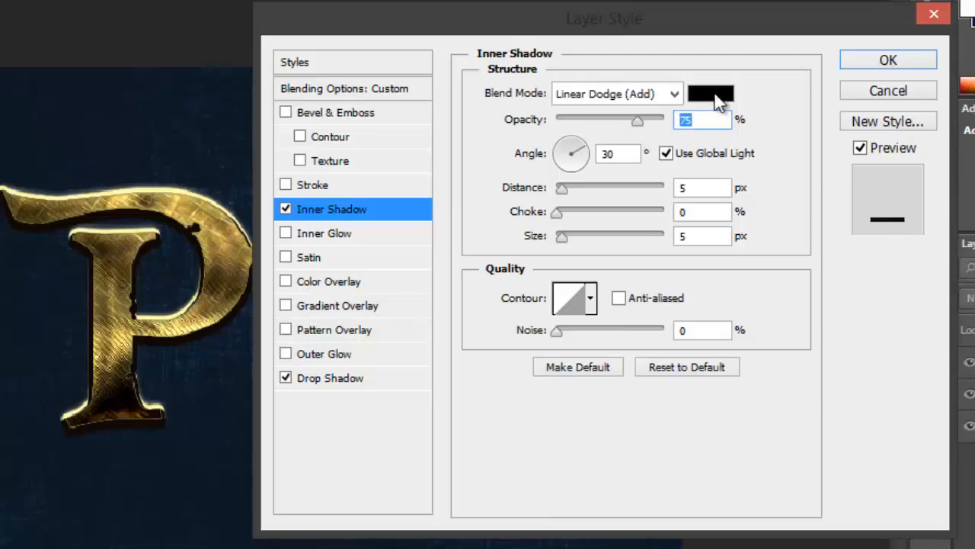
{"action": "left_click", "coordinate": [712, 94]}
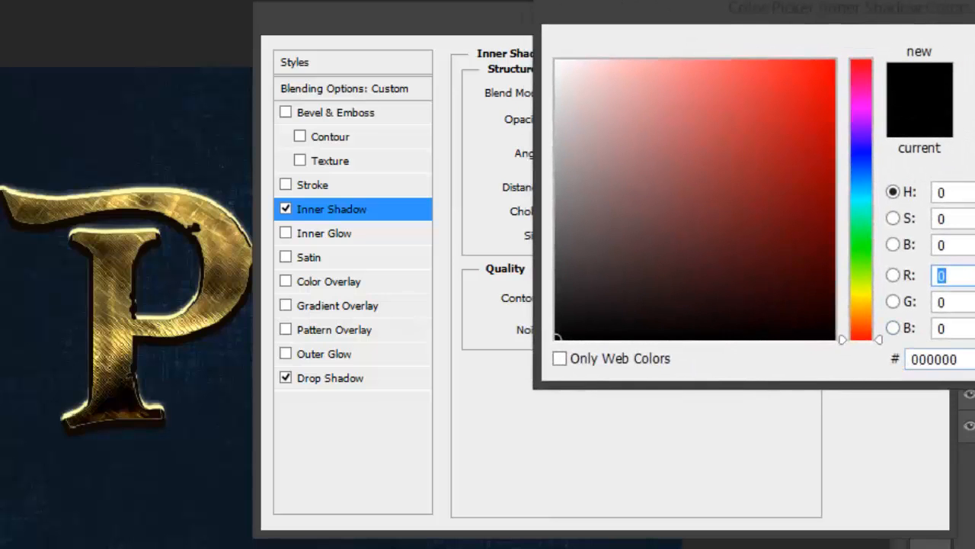
{"action": "left_click", "coordinate": [934, 359]}
{"action": "type", "text": "ffff"}
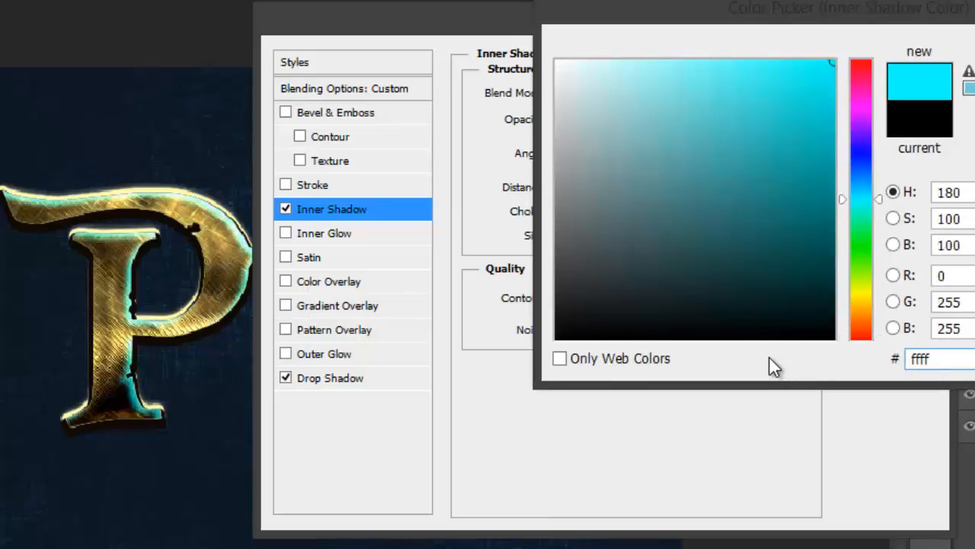
{"action": "type", "text": "bb"}
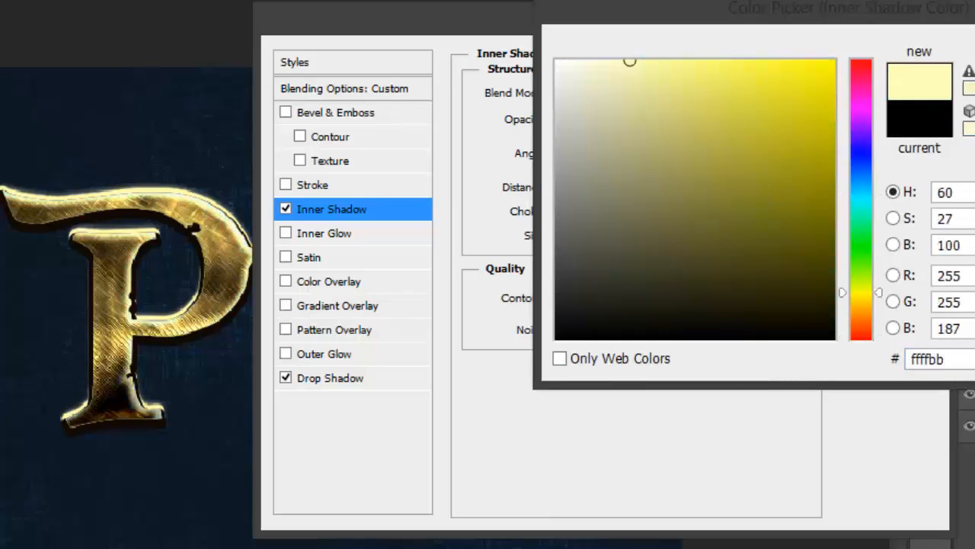
{"action": "key", "text": "Return"}
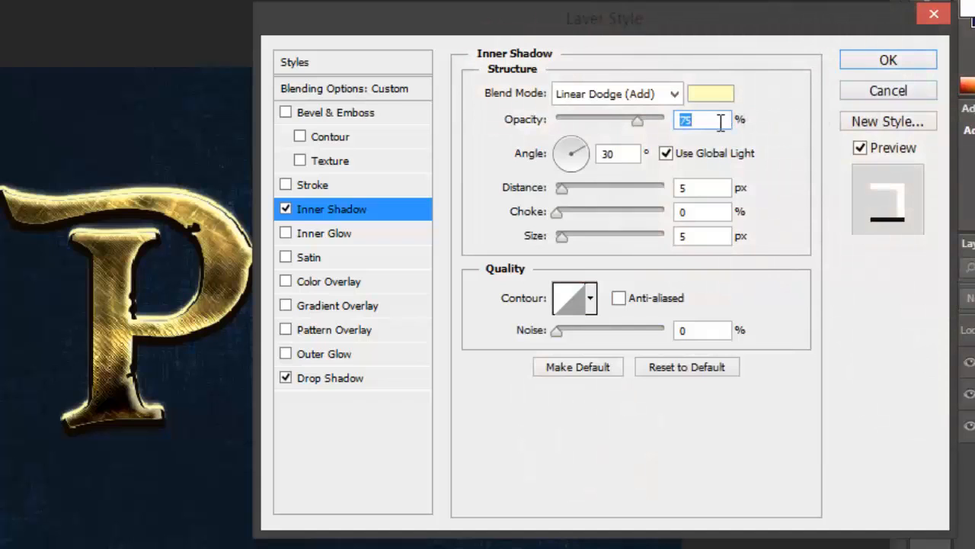
Set the inner shadow to 39% opacity, without global light, at 70° angle, 3 px distance and 3 px size
{"action": "type", "text": "30"}
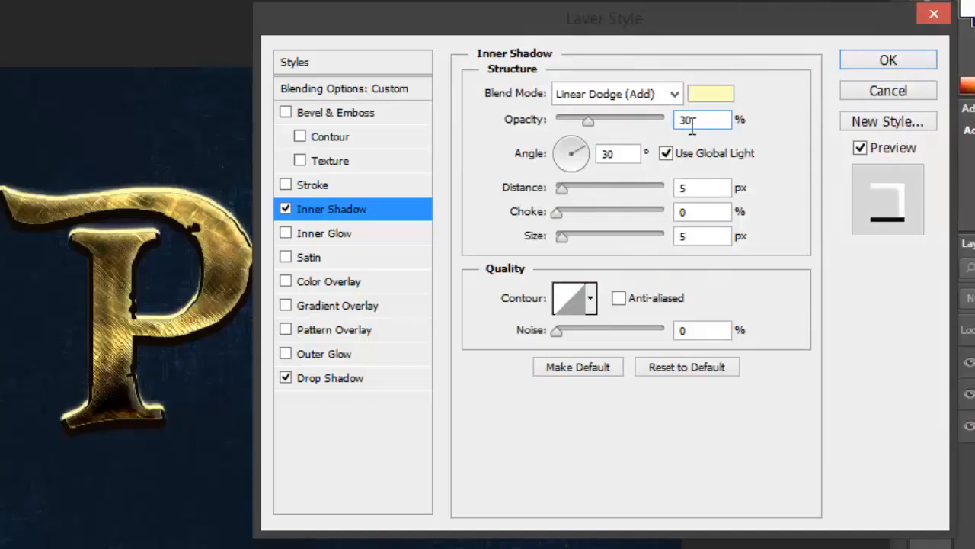
{"action": "left_click", "coordinate": [666, 154]}
{"action": "left_click_drag", "start_coordinate": [703, 124], "coordinate": [660, 116]}
{"action": "type", "text": "39"}
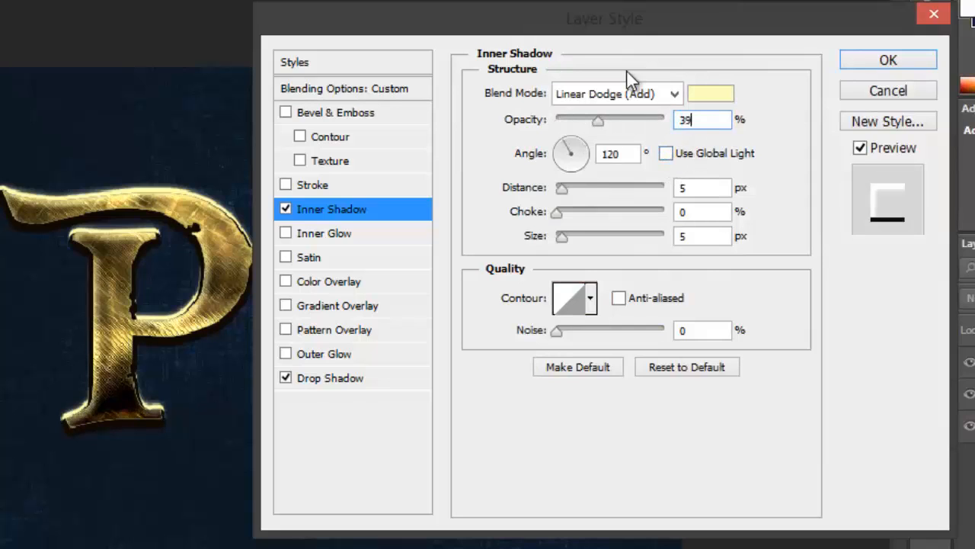
{"action": "key", "text": "Tab"}
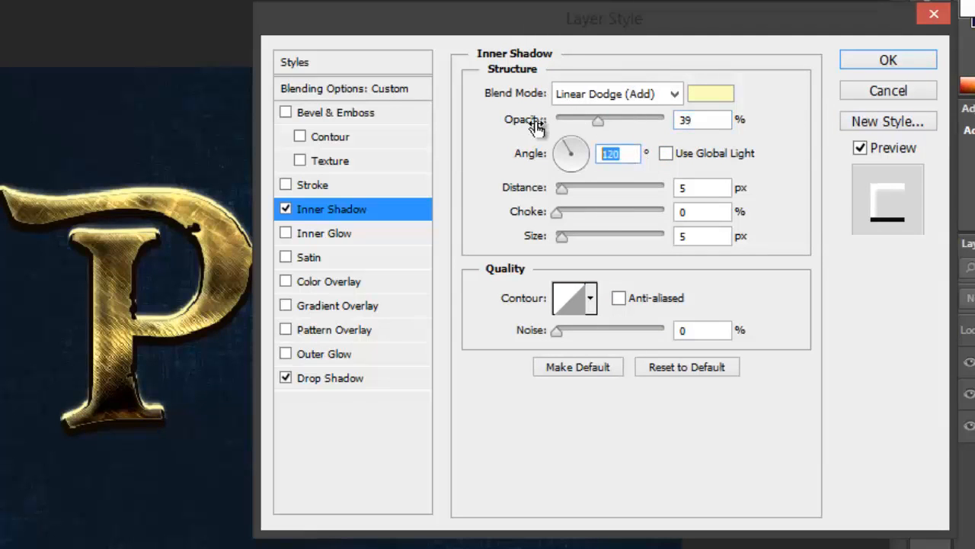
{"action": "type", "text": "70"}
{"action": "key", "text": "Tab"}
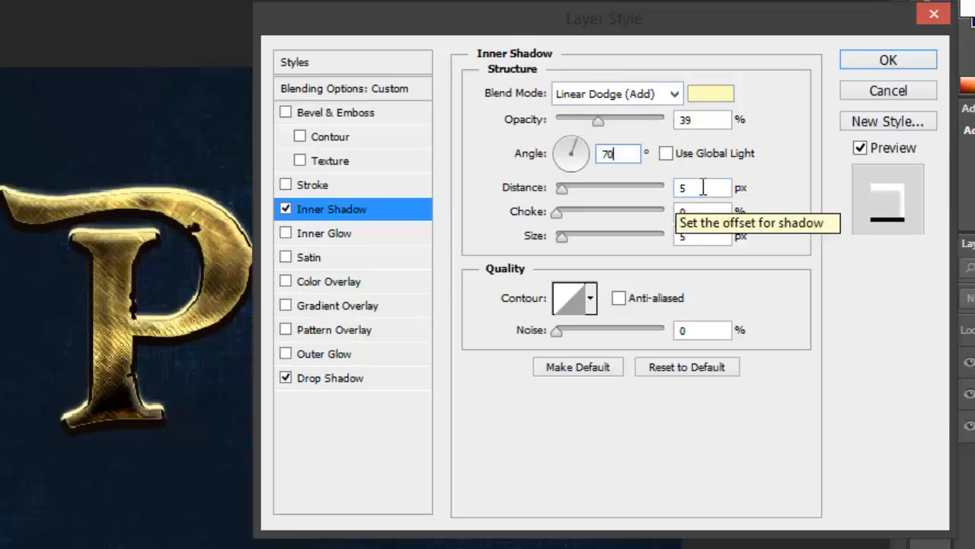
{"action": "type", "text": "3"}
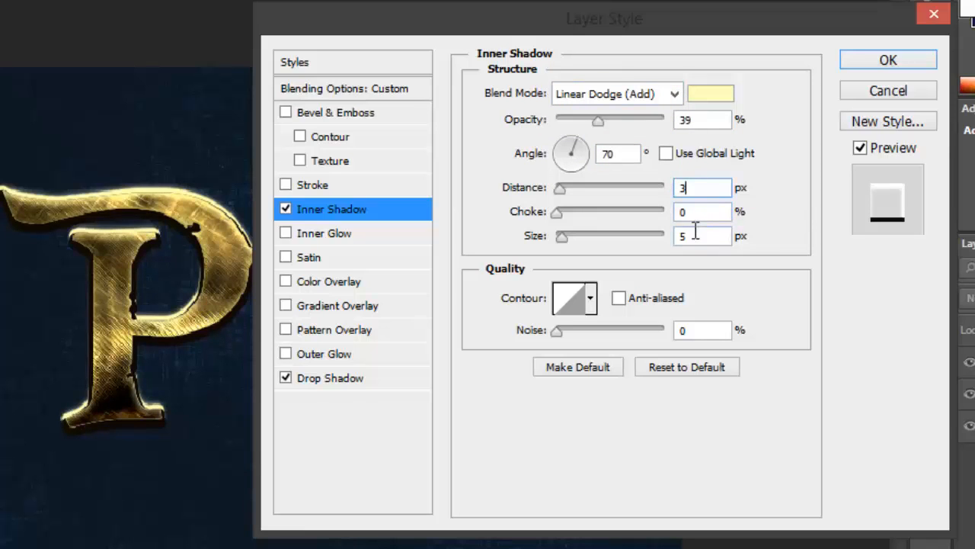
{"action": "left_click", "coordinate": [678, 237]}
{"action": "type", "text": "3"}
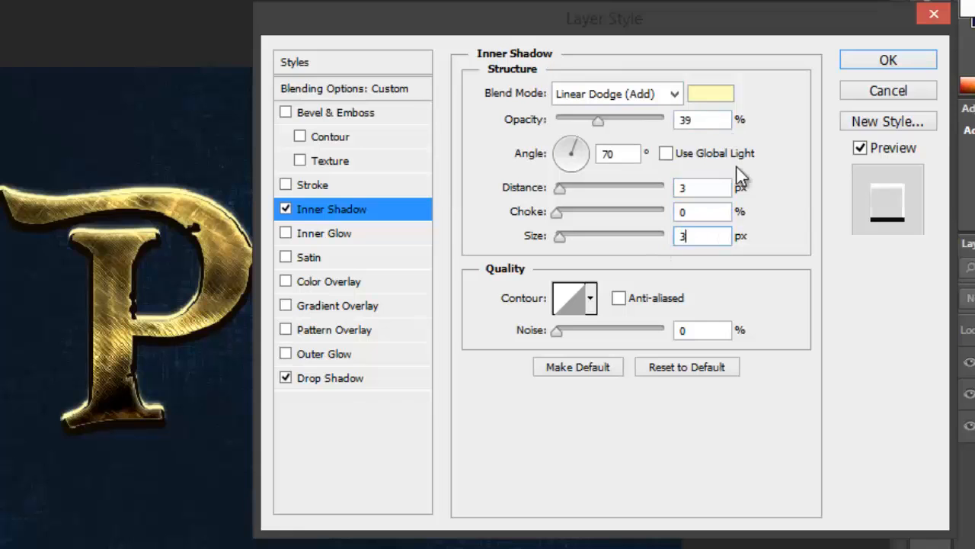
Enable an Inner Glow on the copied text layer in Color Dodge mode at 67% opacity with white colour ffffff
{"action": "left_click", "coordinate": [343, 236]}
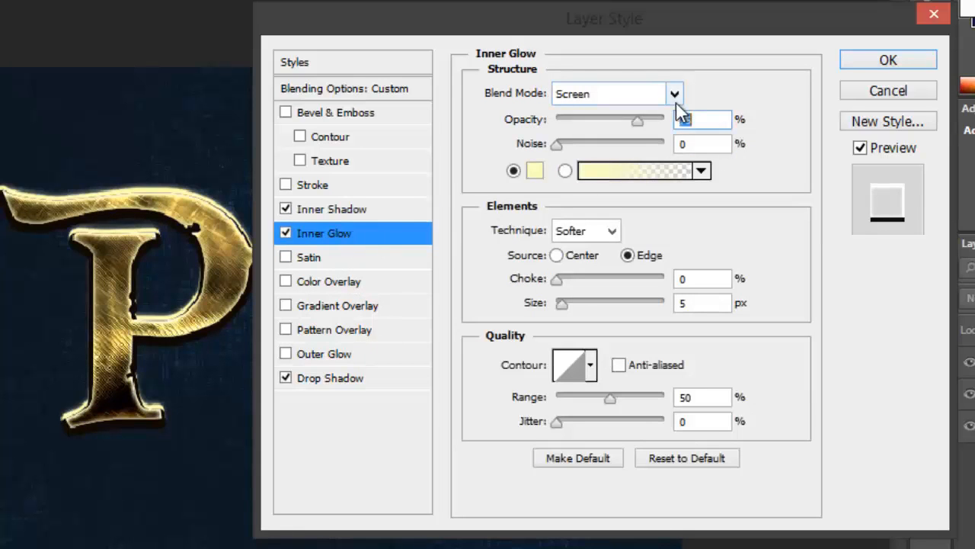
{"action": "left_click", "coordinate": [675, 94]}
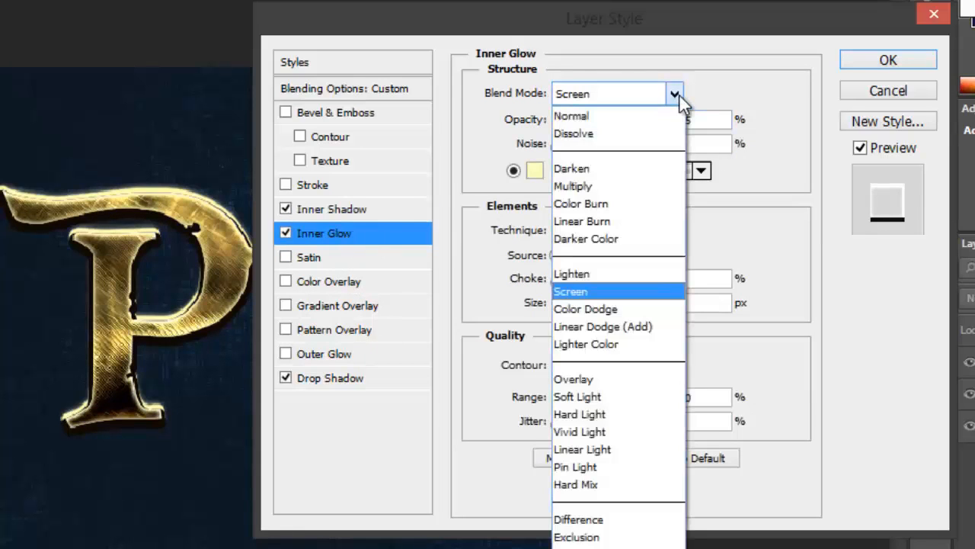
{"action": "left_click", "coordinate": [625, 308]}
{"action": "key", "text": "Tab"}
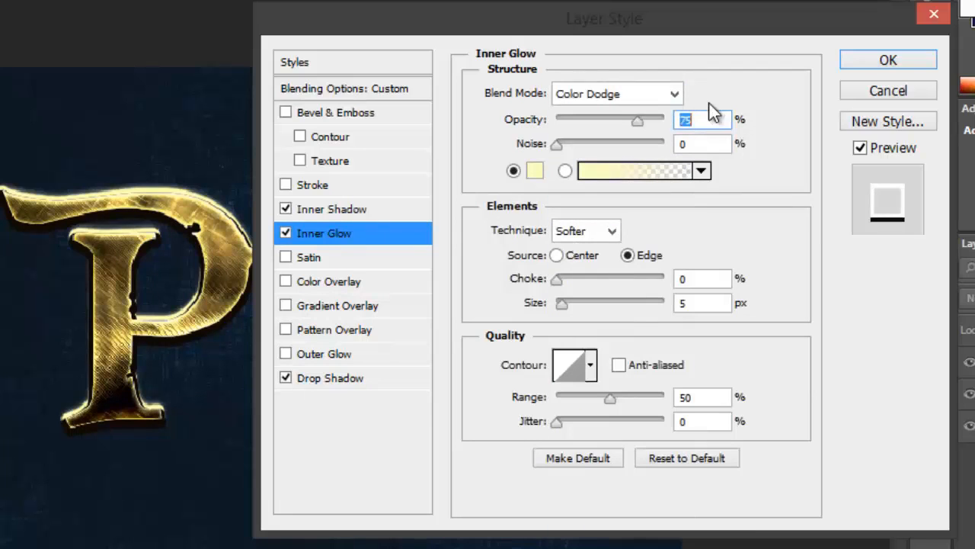
{"action": "type", "text": "67"}
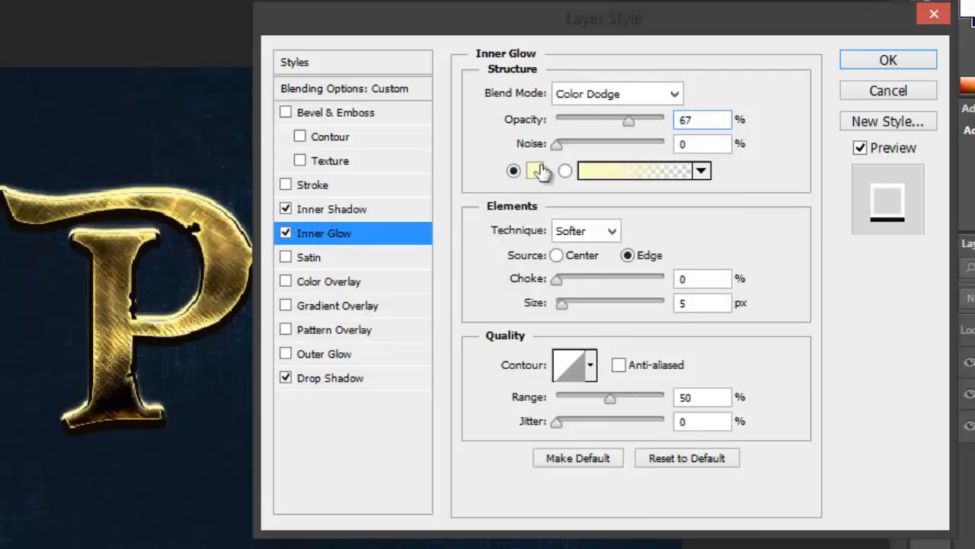
{"action": "left_click", "coordinate": [535, 172]}
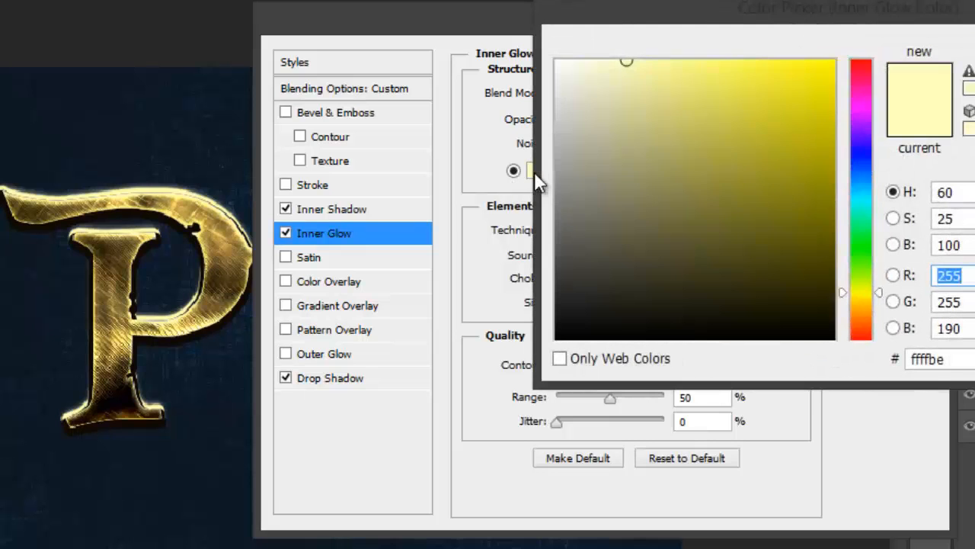
{"action": "left_click", "coordinate": [557, 61]}
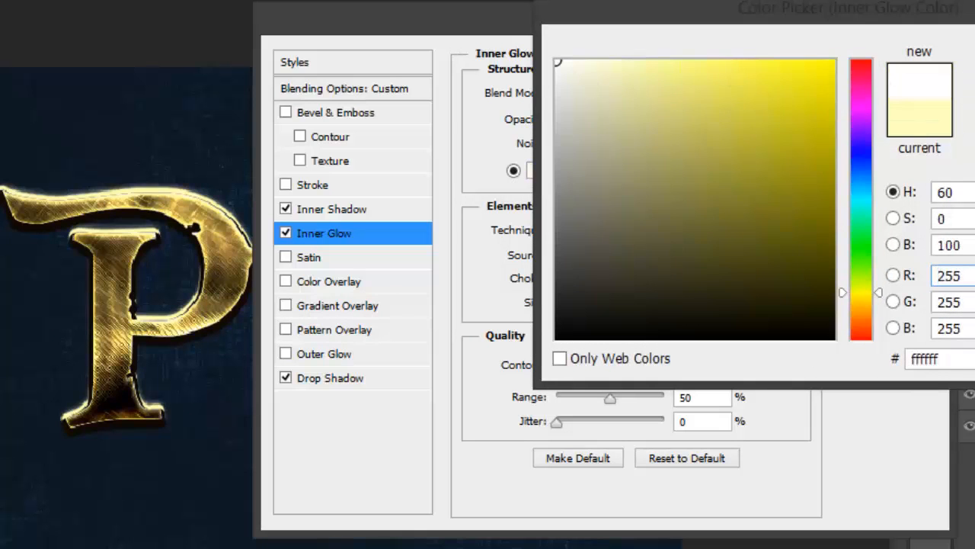
{"action": "key", "text": "Return"}
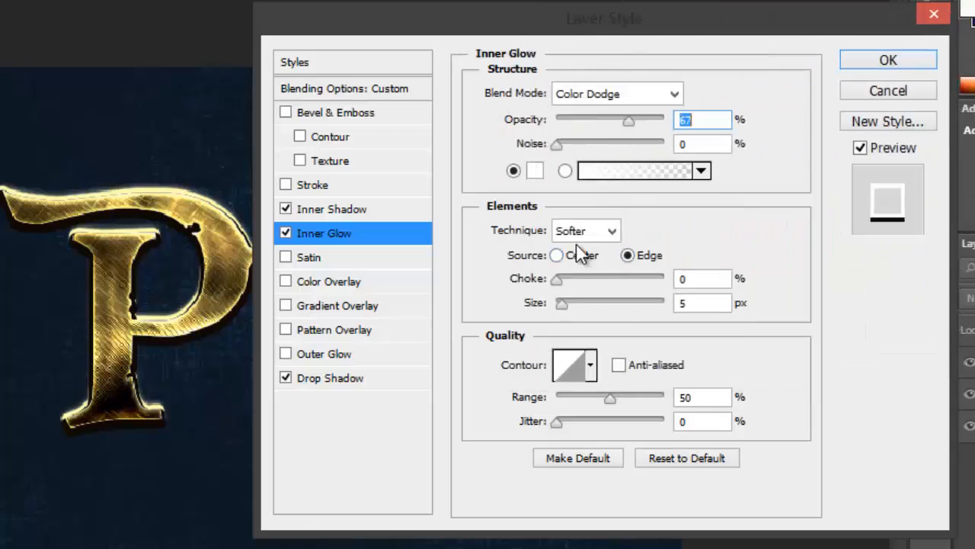
Set the inner glow's choke to 66% with a 5 px size, and its range to 100%
{"action": "left_click", "coordinate": [697, 278]}
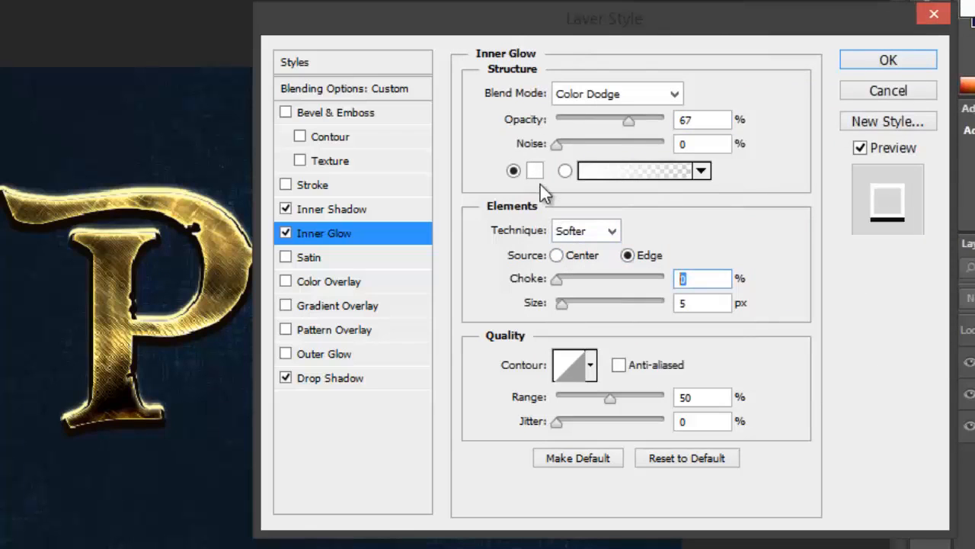
{"action": "type", "text": "66"}
{"action": "left_click", "coordinate": [688, 303]}
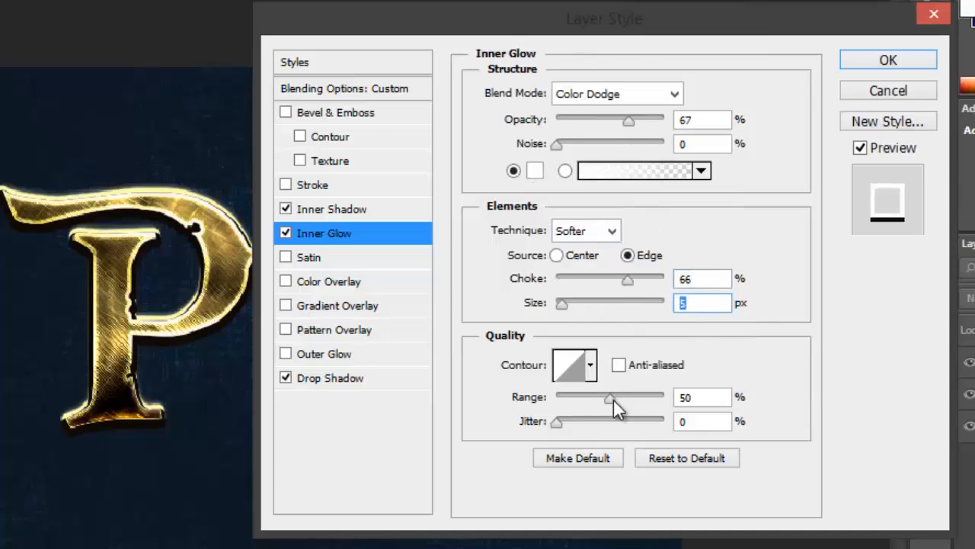
{"action": "left_click_drag", "start_coordinate": [614, 400], "coordinate": [654, 398]}
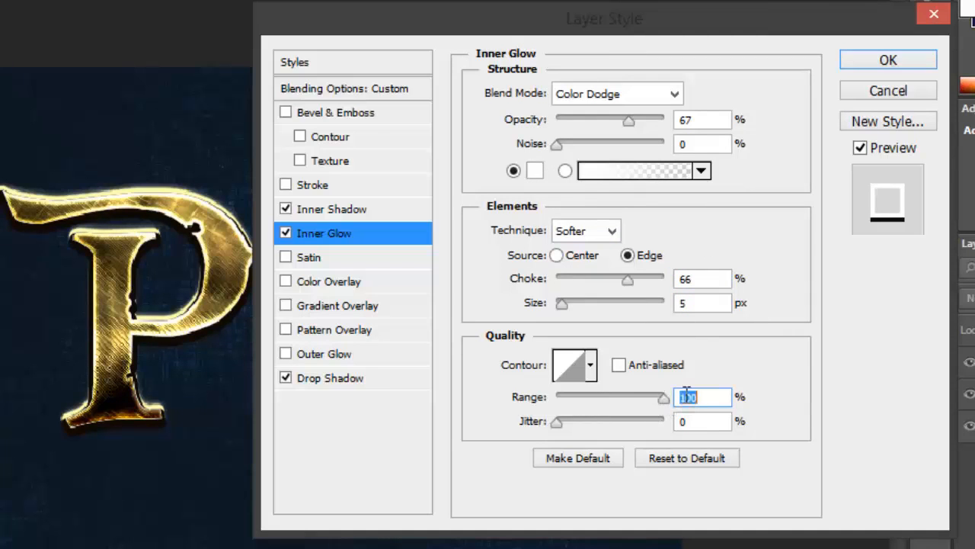
Enable Bevel & Emboss as a Smooth Stroke Emboss with 1000% depth, Down direction, 2 px size and 0 px soften
{"action": "left_click", "coordinate": [333, 117]}
{"action": "left_click", "coordinate": [657, 94]}
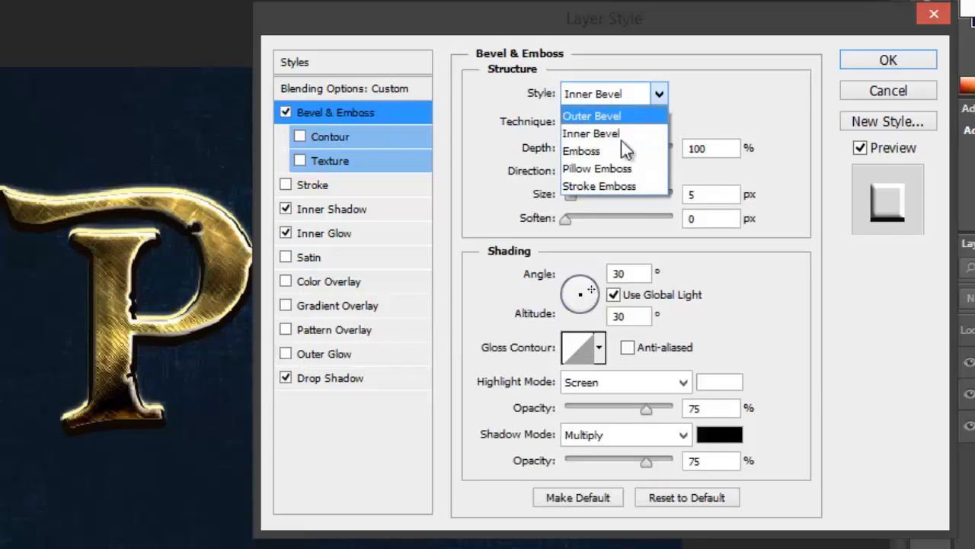
{"action": "left_click", "coordinate": [613, 185]}
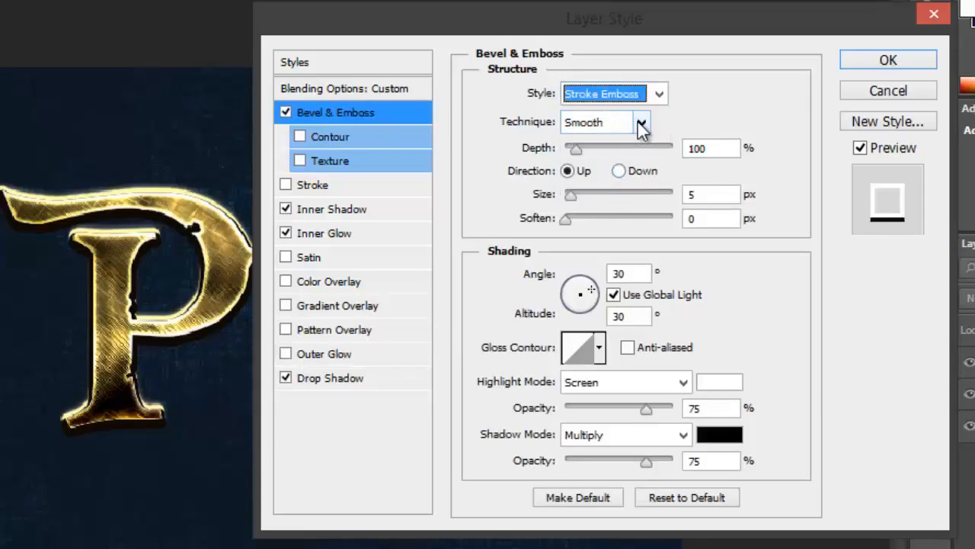
{"action": "left_click_drag", "start_coordinate": [573, 147], "coordinate": [655, 148]}
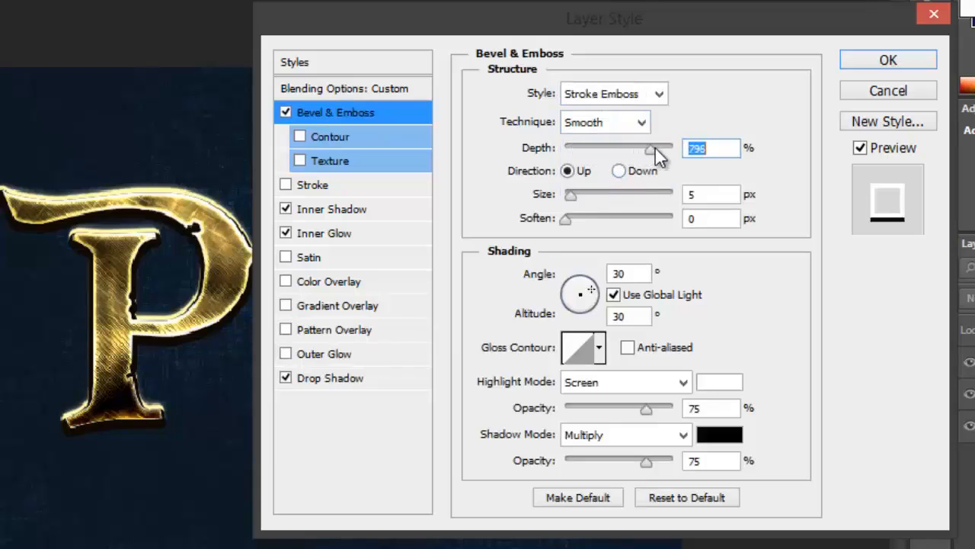
{"action": "left_click", "coordinate": [619, 171]}
{"action": "double_click", "coordinate": [690, 195]}
{"action": "type", "text": "2"}
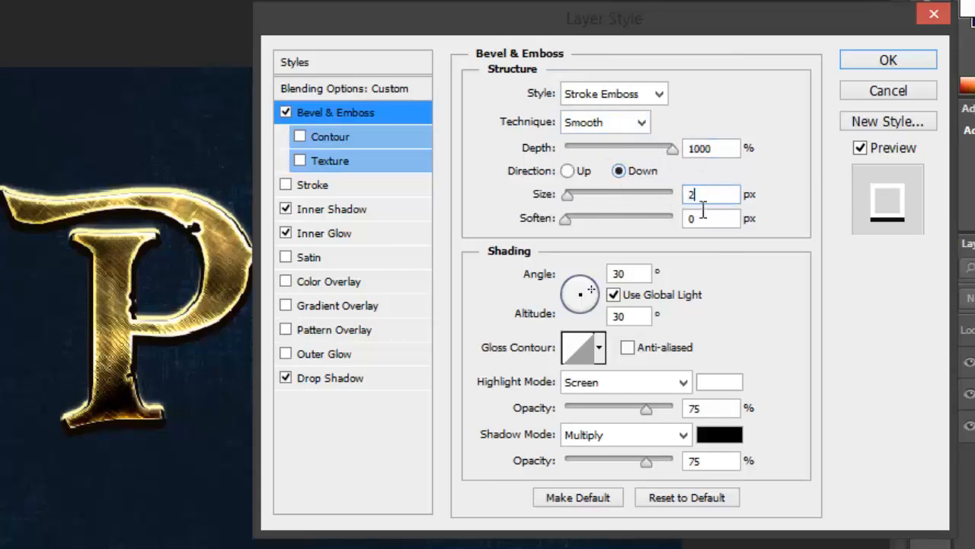
{"action": "double_click", "coordinate": [714, 219]}
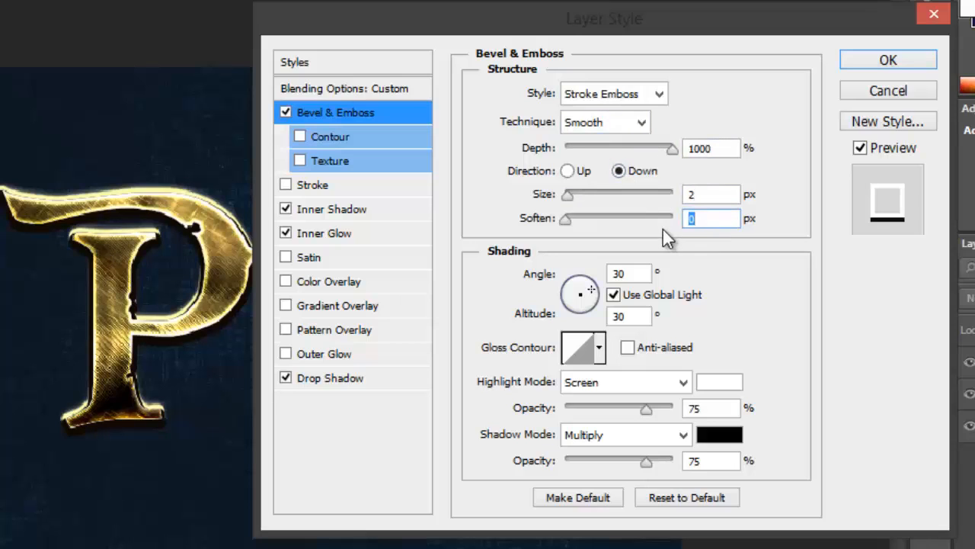
Turn off global light for the bevel and set its angle to -79° and altitude to 37°
{"action": "left_click", "coordinate": [613, 294]}
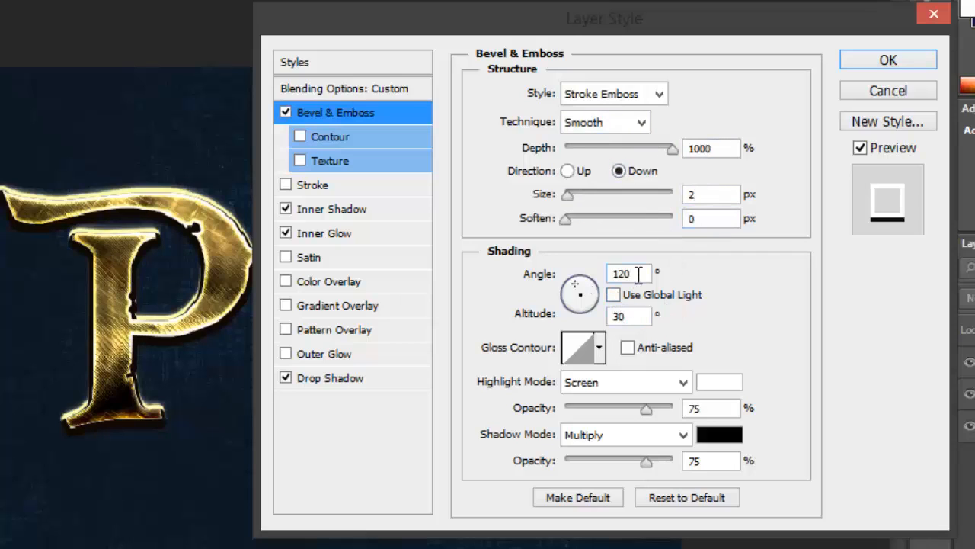
{"action": "double_click", "coordinate": [638, 274]}
{"action": "type", "text": "-79"}
{"action": "double_click", "coordinate": [621, 316]}
{"action": "type", "text": "3"}
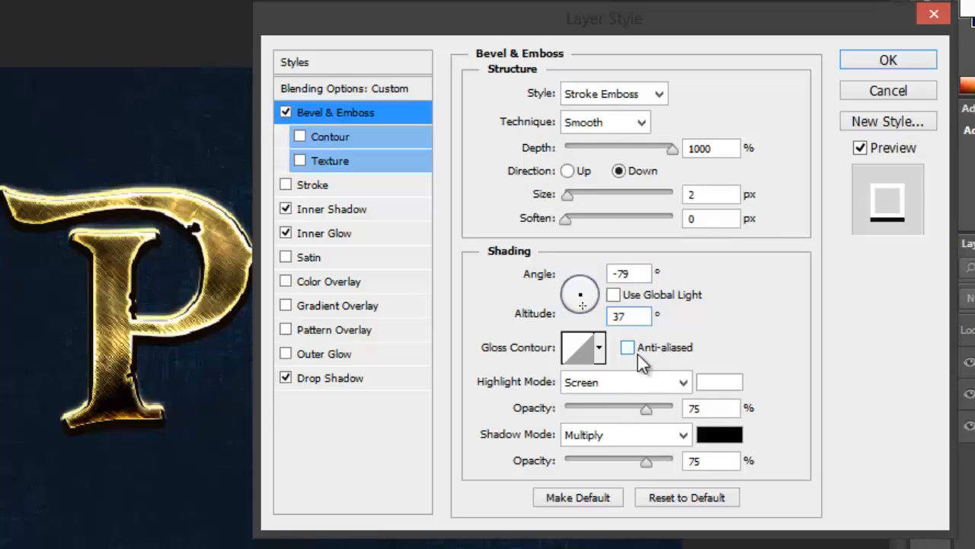
Anti-alias the bevel's gloss contour and set its highlight to Color Dodge in white ffffff at 69% opacity
{"action": "left_click", "coordinate": [716, 383]}
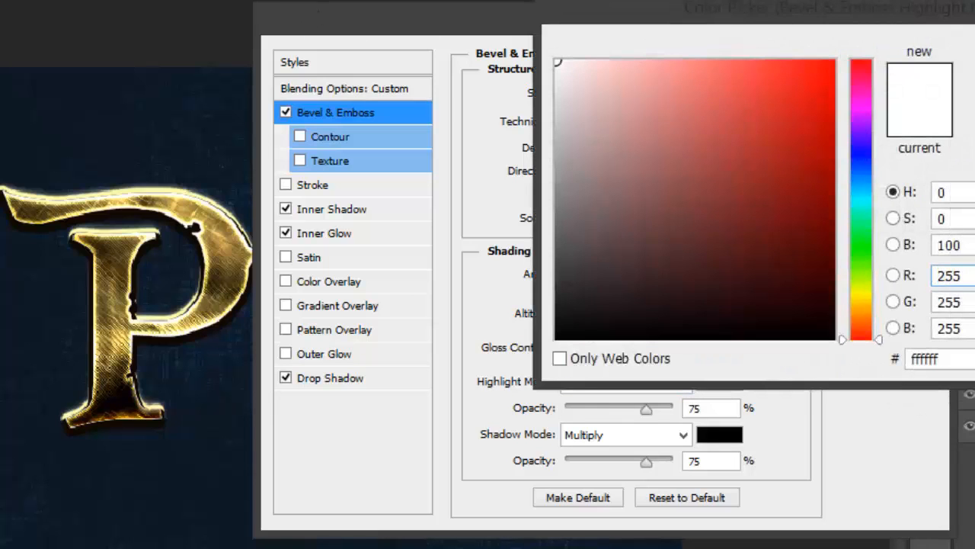
{"action": "key", "text": "Return"}
{"action": "left_click", "coordinate": [683, 382]}
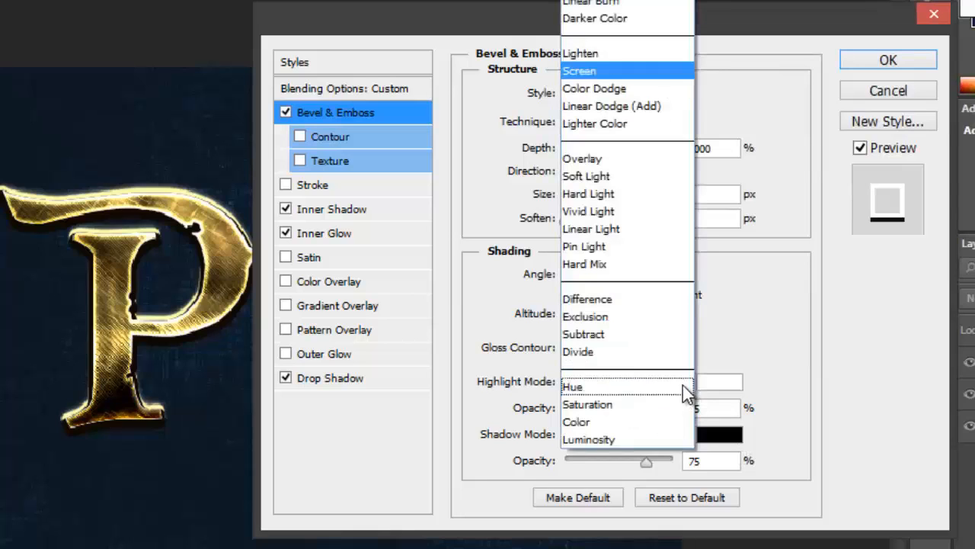
{"action": "left_click", "coordinate": [618, 88]}
{"action": "left_click", "coordinate": [702, 409]}
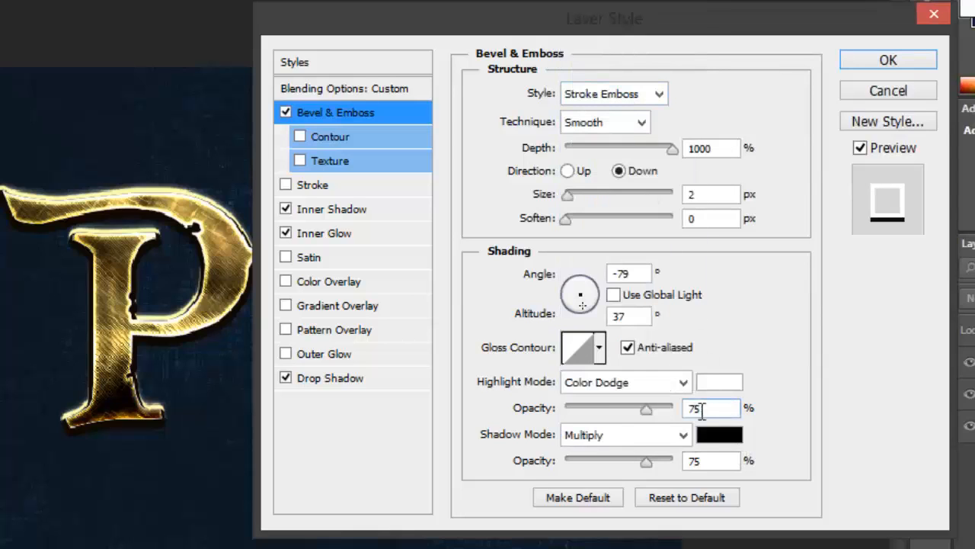
{"action": "double_click", "coordinate": [702, 409]}
{"action": "type", "text": "69"}
Set the bevel's shadow to Linear Burn mode with colour 171718 at 74% opacity
{"action": "left_click", "coordinate": [719, 436]}
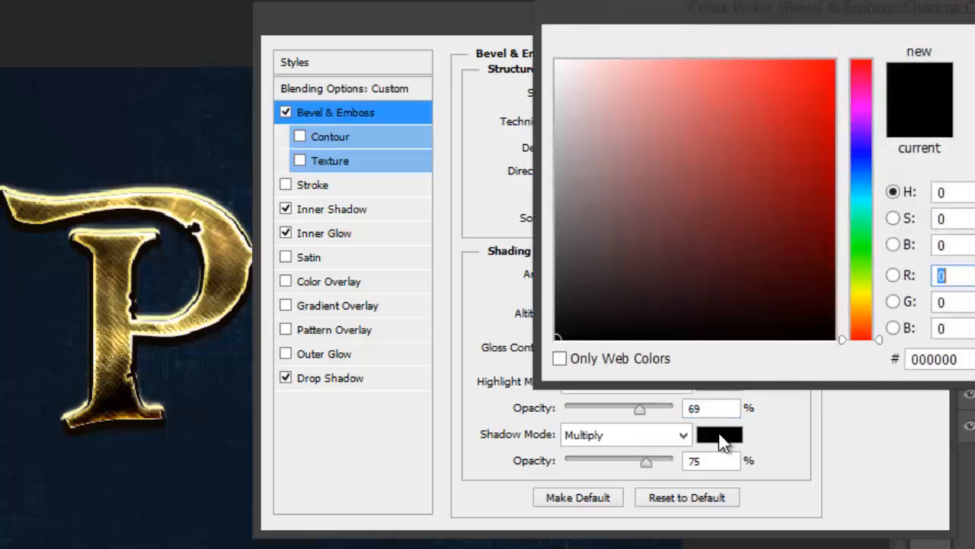
{"action": "double_click", "coordinate": [961, 360]}
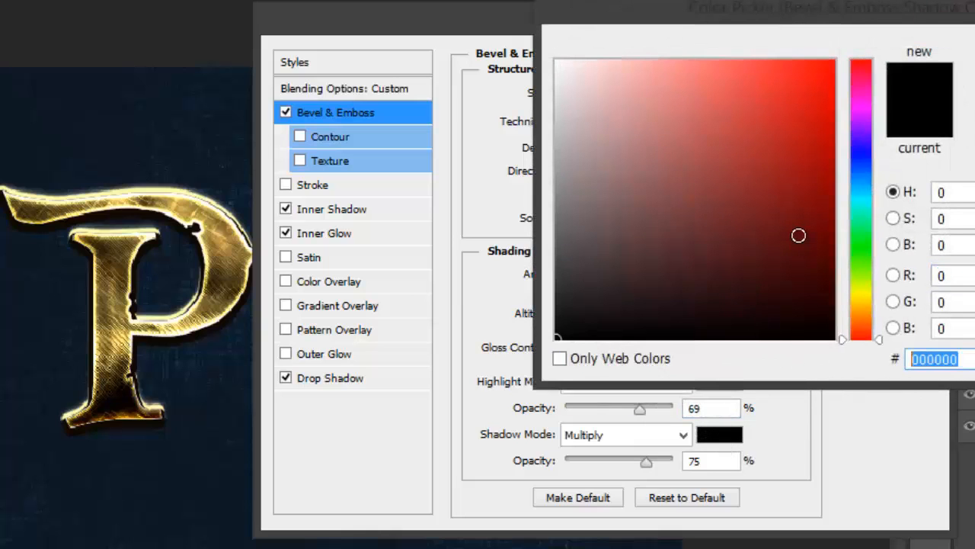
{"action": "type", "text": "171718"}
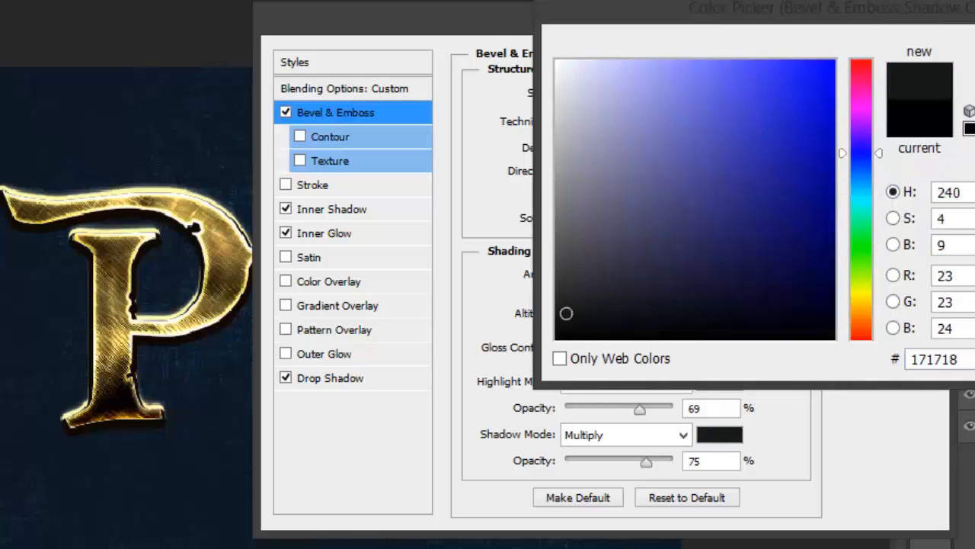
{"action": "key", "text": "Return"}
{"action": "left_click_drag", "start_coordinate": [709, 461], "coordinate": [653, 463]}
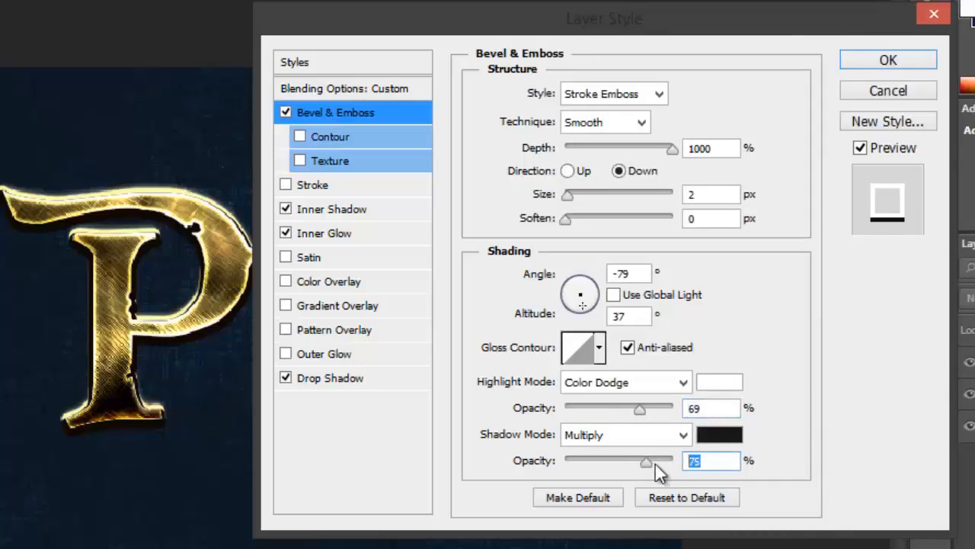
{"action": "left_click", "coordinate": [683, 434]}
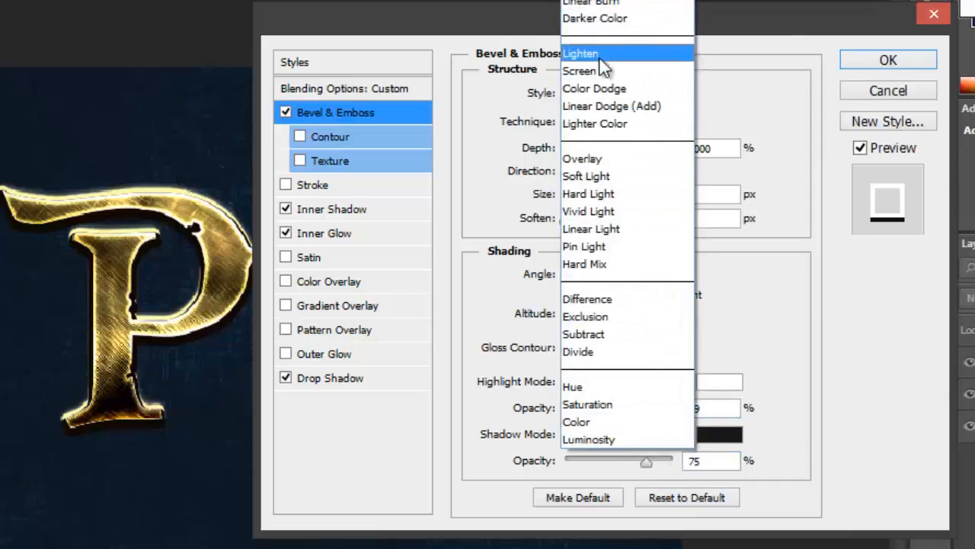
{"action": "left_click", "coordinate": [615, 9]}
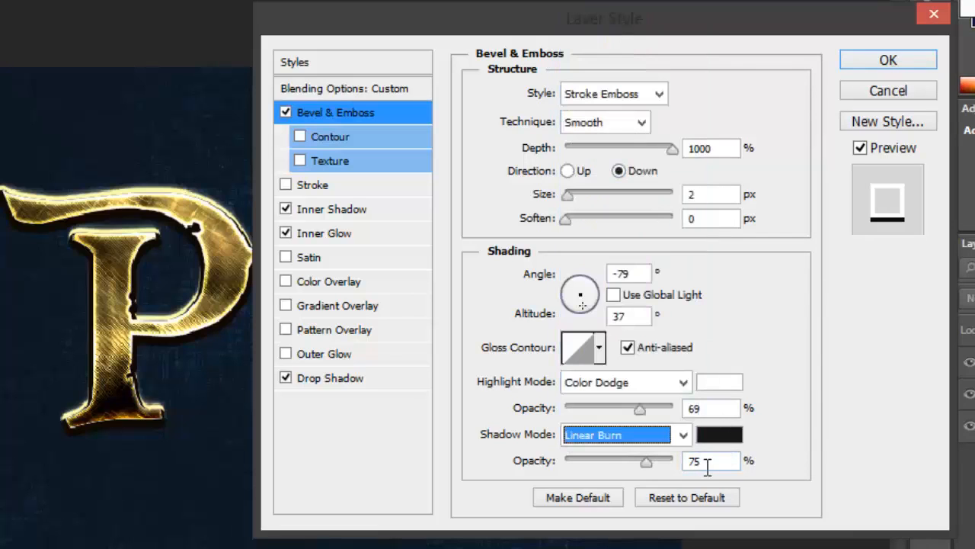
{"action": "type", "text": "74"}
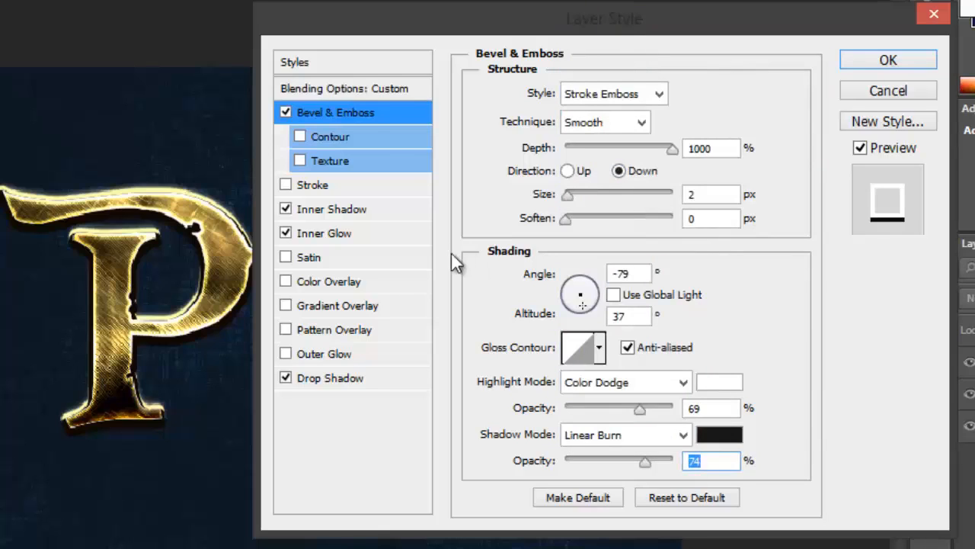
Add a bevel Contour using the half-round curve preset, anti-alias it and raise its range slightly above 50%
{"action": "left_click", "coordinate": [379, 138]}
{"action": "left_click", "coordinate": [563, 101]}
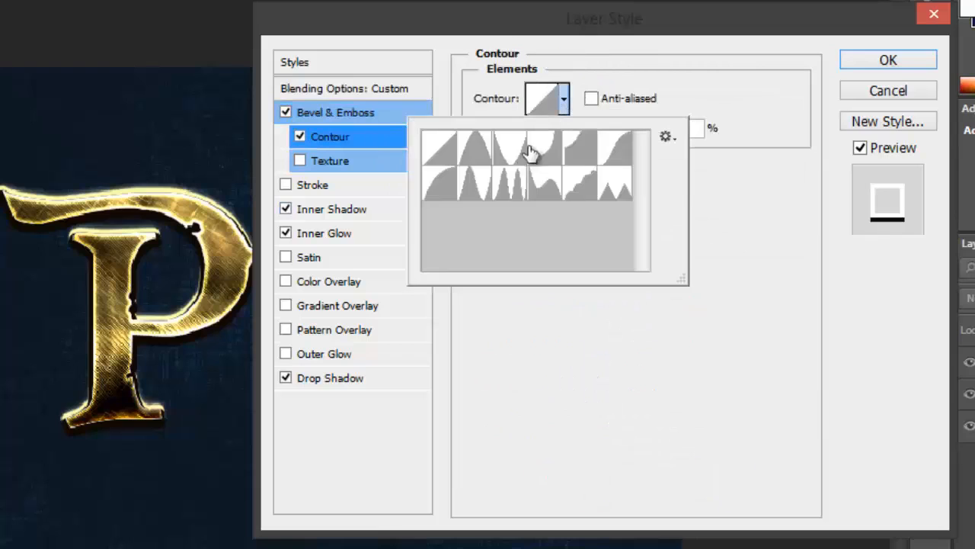
{"action": "left_click", "coordinate": [444, 194]}
{"action": "double_click", "coordinate": [444, 193]}
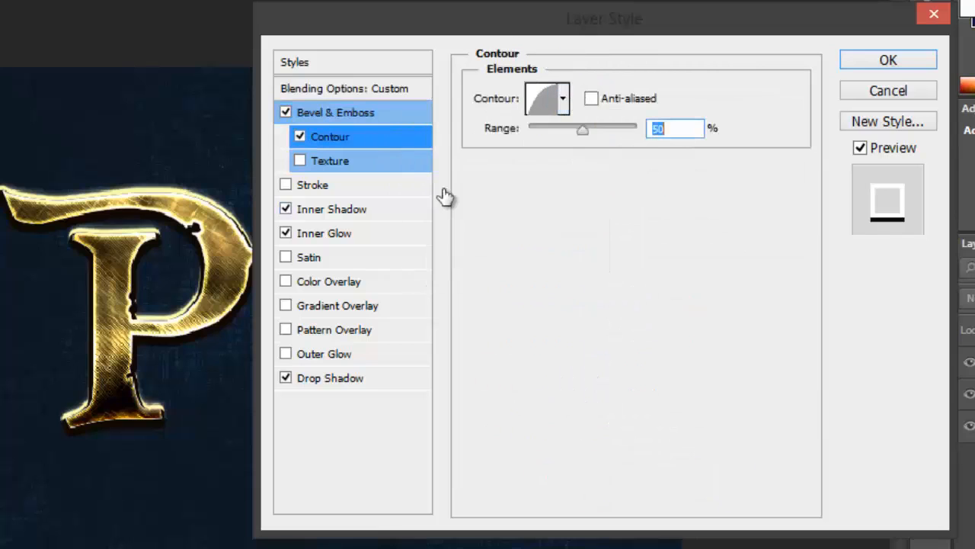
{"action": "left_click", "coordinate": [595, 100]}
{"action": "key", "text": "Up"}
{"action": "key", "text": "Up"}
{"action": "key", "text": "Up"}
{"action": "key", "text": "Up"}
{"action": "key", "text": "Up"}
{"action": "key", "text": "Up"}
{"action": "key", "text": "Up"}
{"action": "key", "text": "Up"}
{"action": "key", "text": "Up"}
Enable Satin on the copied text layer in Color Dodge mode with colour ffffff at 36% opacity
{"action": "left_click", "coordinate": [337, 257]}
{"action": "left_click", "coordinate": [674, 95]}
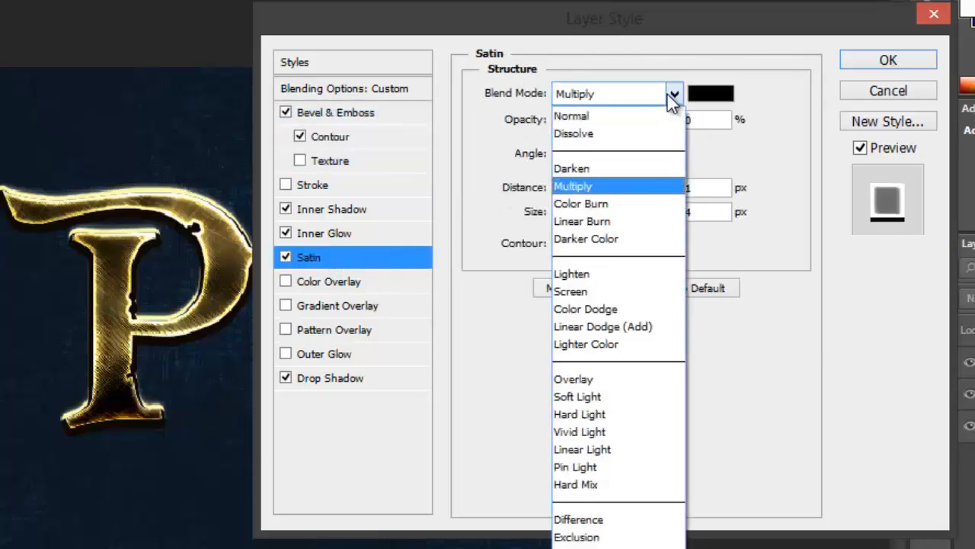
{"action": "left_click", "coordinate": [609, 309]}
{"action": "key", "text": "Tab"}
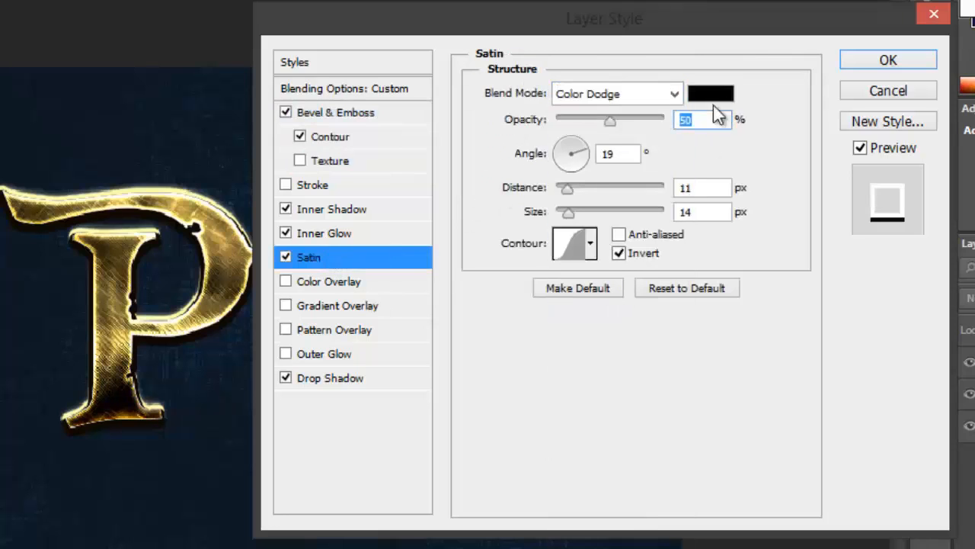
{"action": "left_click", "coordinate": [712, 95]}
{"action": "left_click", "coordinate": [558, 61]}
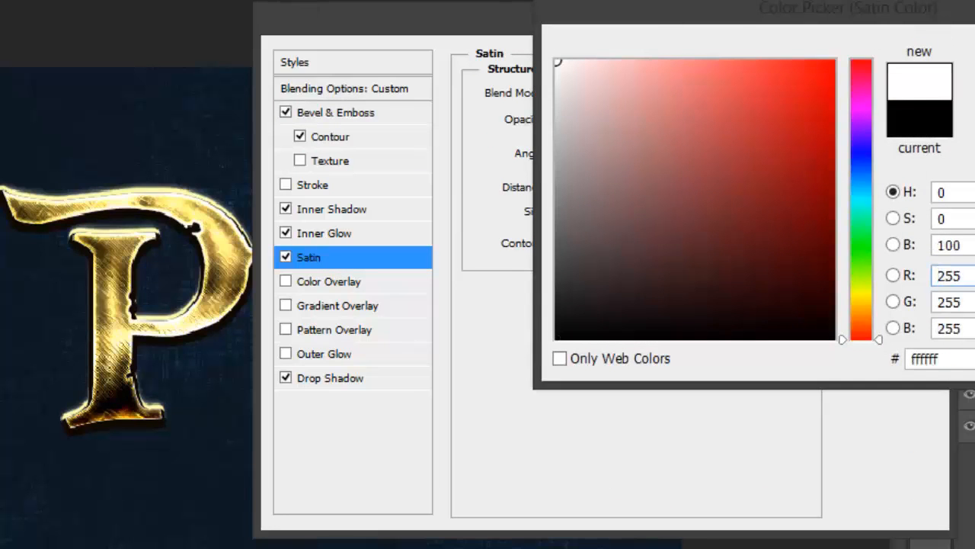
{"action": "key", "text": "Return"}
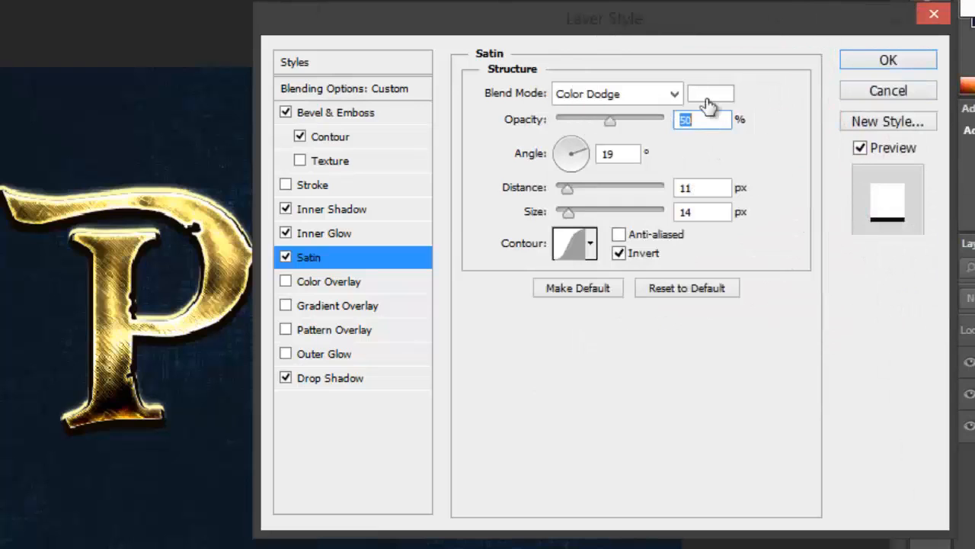
{"action": "type", "text": "36"}
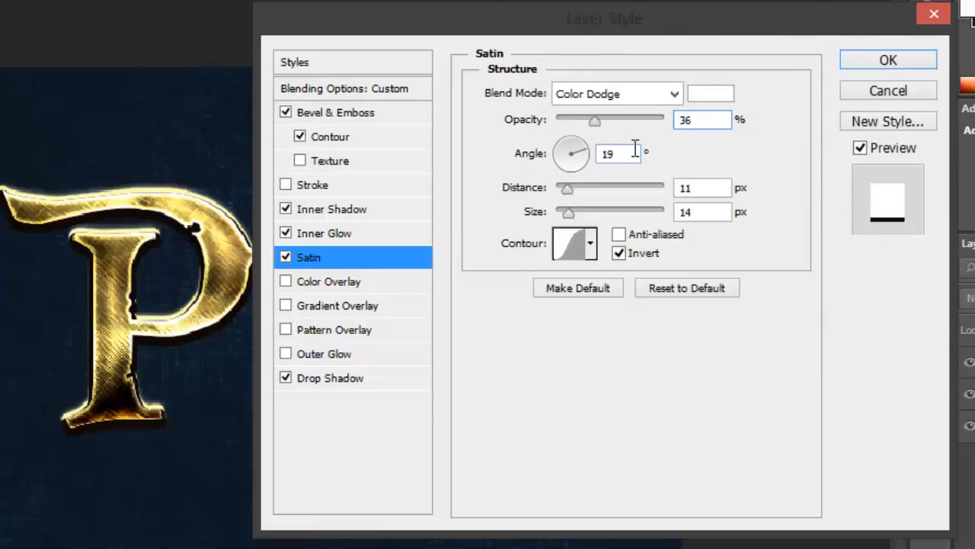
Set the satin's distance to 31 px and size to 38 px, using the inverted Gaussian contour
{"action": "key", "text": "ctrl+a"}
{"action": "left_click", "coordinate": [684, 186]}
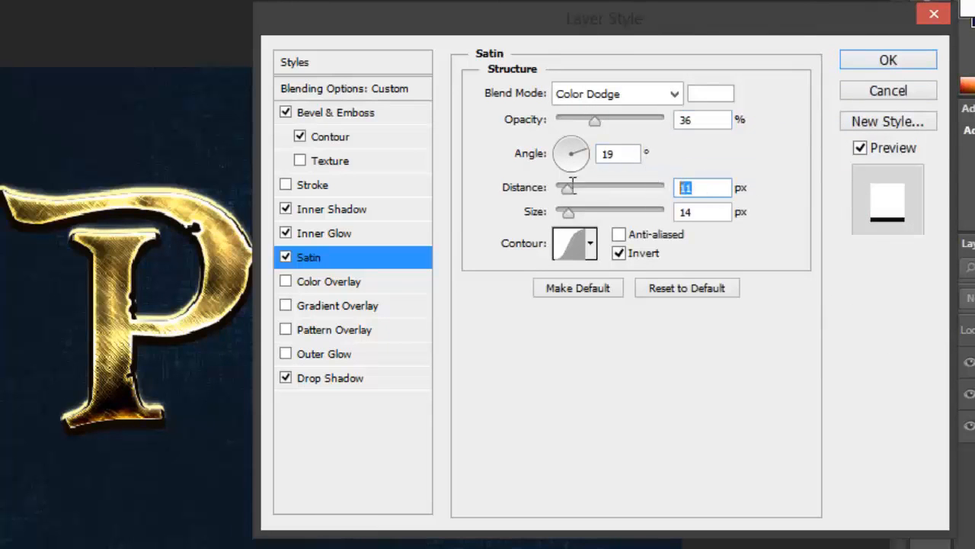
{"action": "type", "text": "31"}
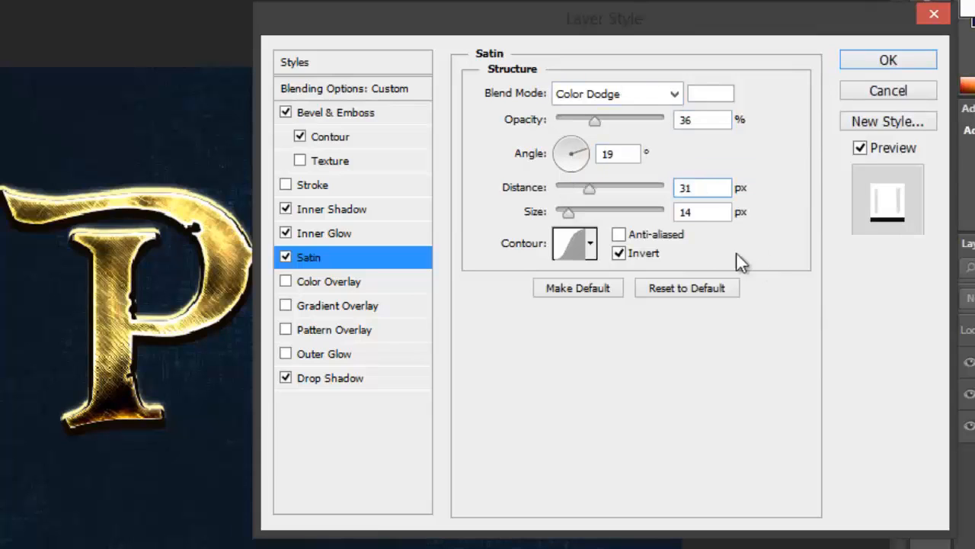
{"action": "left_click", "coordinate": [675, 211]}
{"action": "type", "text": "38"}
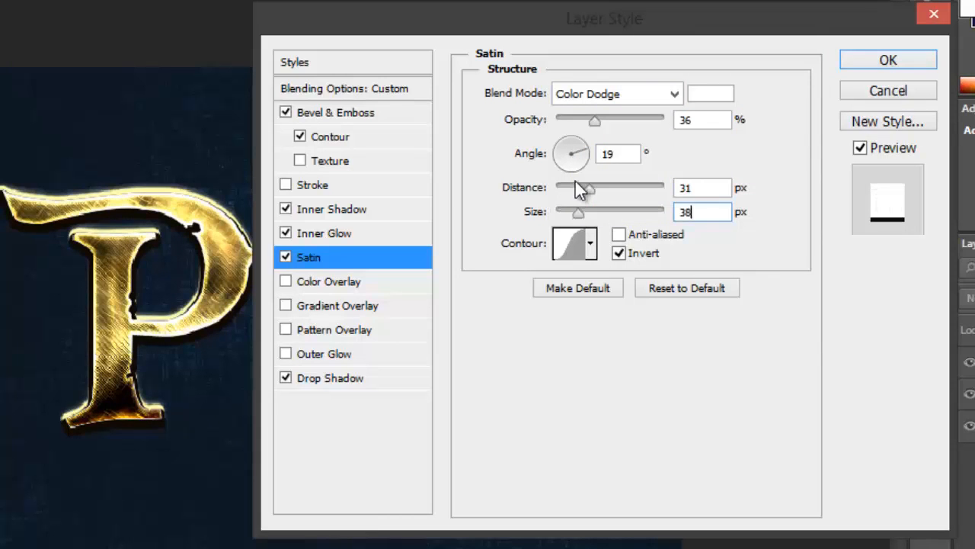
{"action": "left_click", "coordinate": [590, 246]}
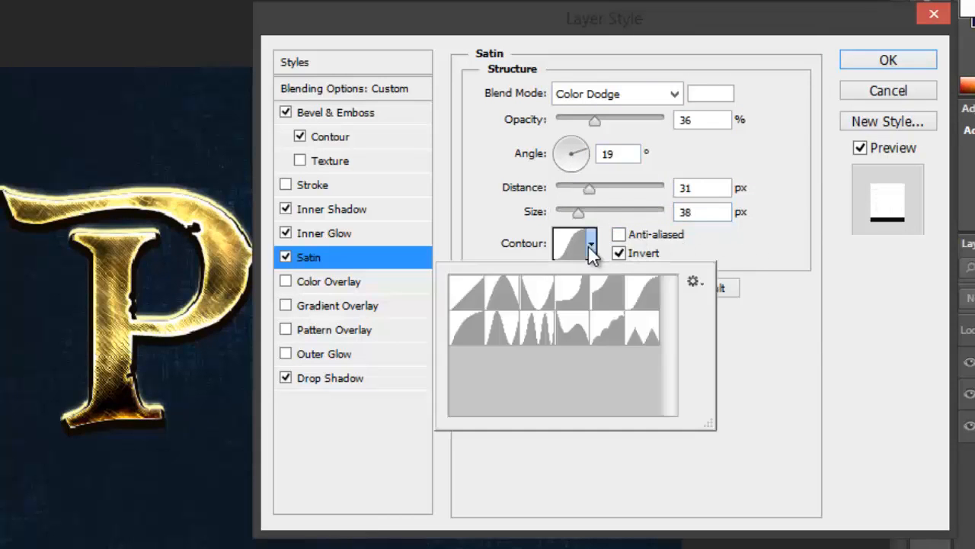
{"action": "left_click", "coordinate": [640, 300]}
{"action": "left_click", "coordinate": [640, 300]}
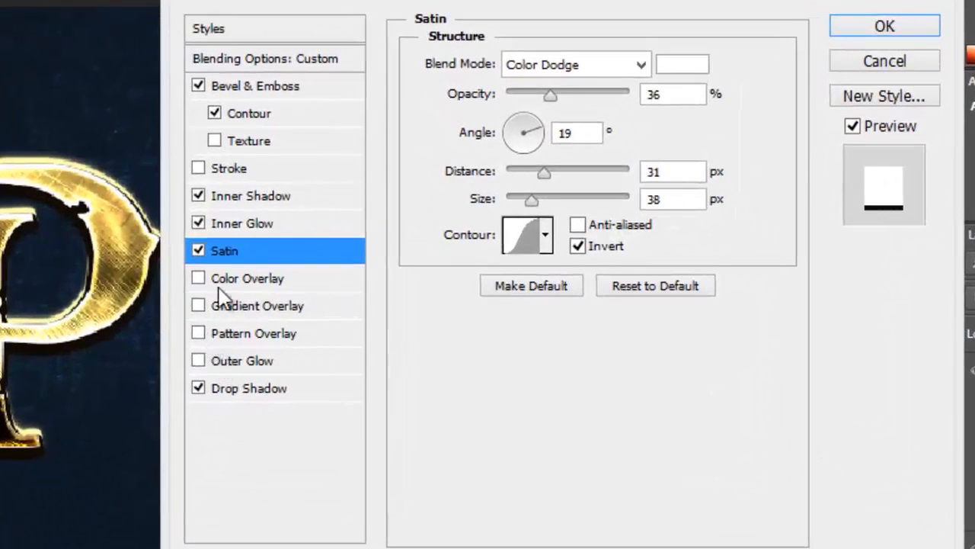
{"action": "left_click", "coordinate": [649, 92]}
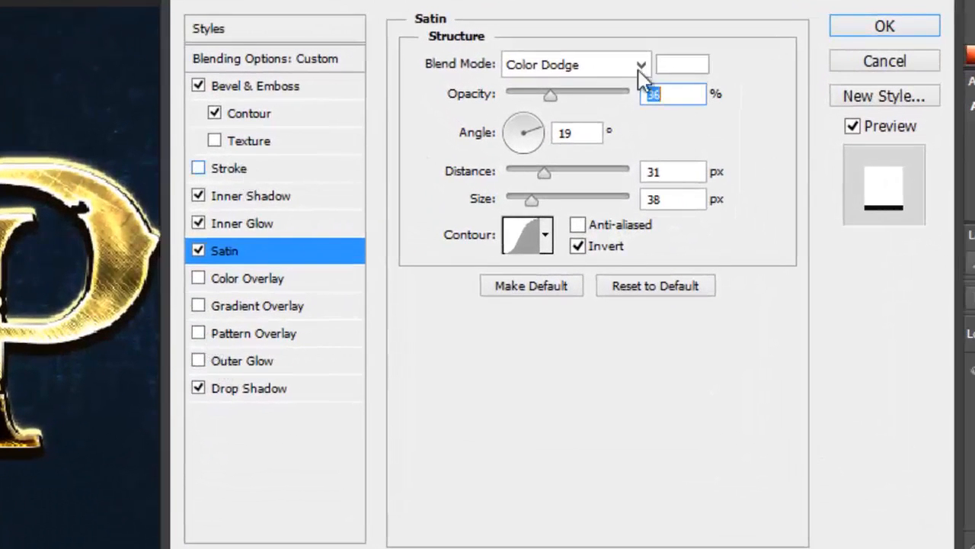
Add a 3 px outside Stroke filled with the striped black-and-gold linear gradient, and apply the text copy's layer style
{"action": "left_click", "coordinate": [242, 168]}
{"action": "left_click", "coordinate": [678, 62]}
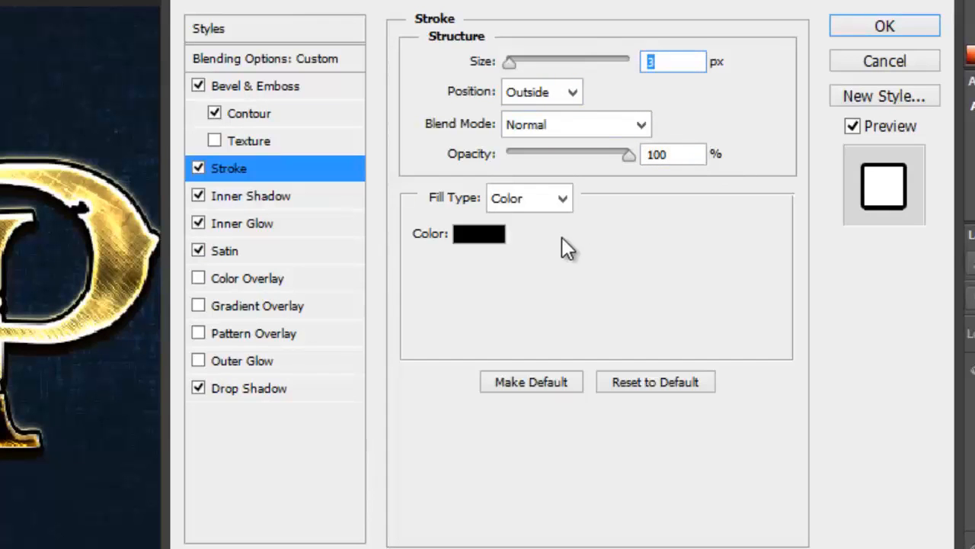
{"action": "left_click", "coordinate": [563, 199]}
{"action": "left_click", "coordinate": [536, 251]}
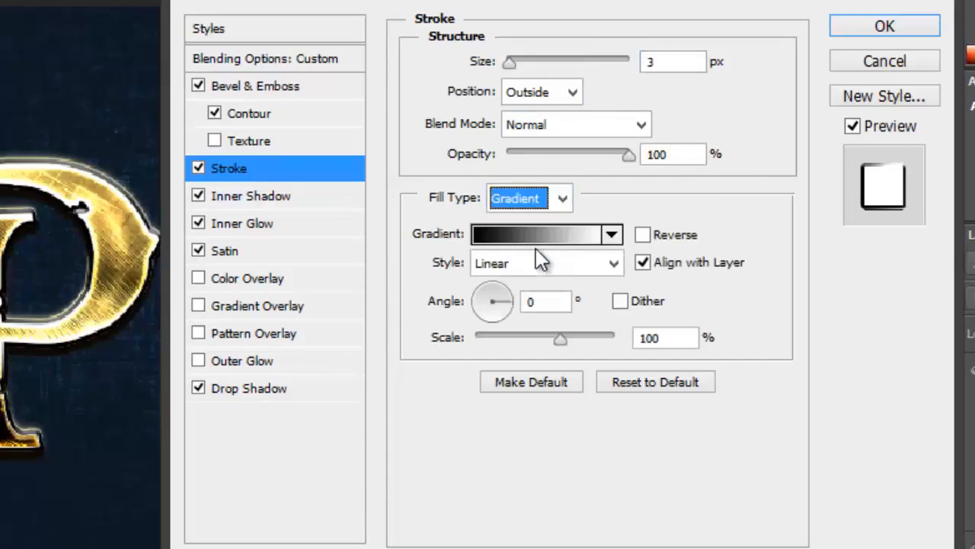
{"action": "left_click", "coordinate": [569, 236]}
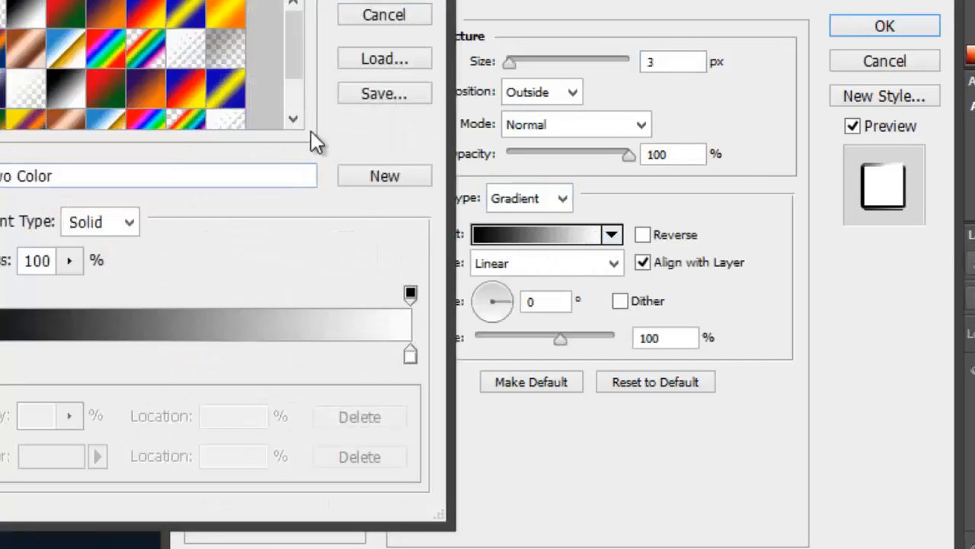
{"action": "left_click_drag", "start_coordinate": [292, 59], "coordinate": [292, 101]}
{"action": "left_click", "coordinate": [66, 118]}
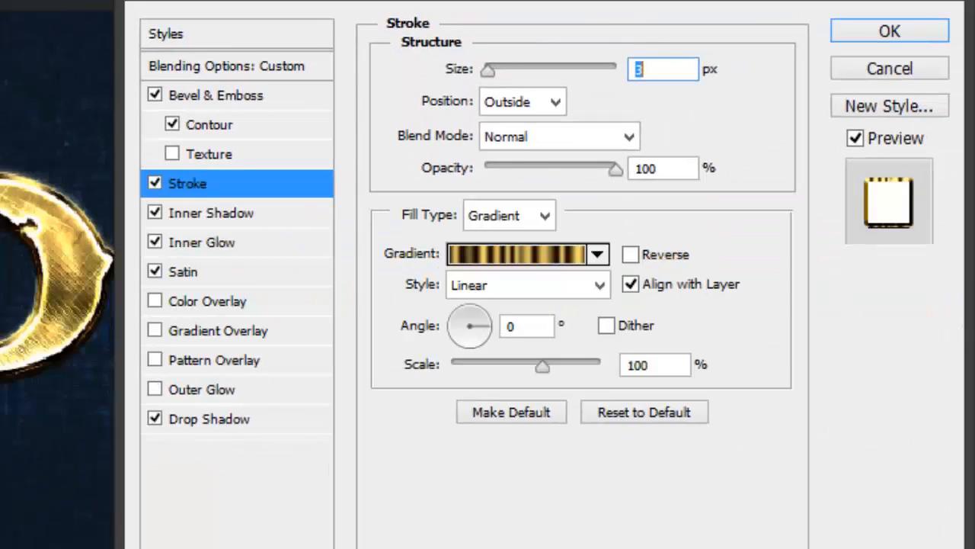
{"action": "left_click", "coordinate": [889, 33]}
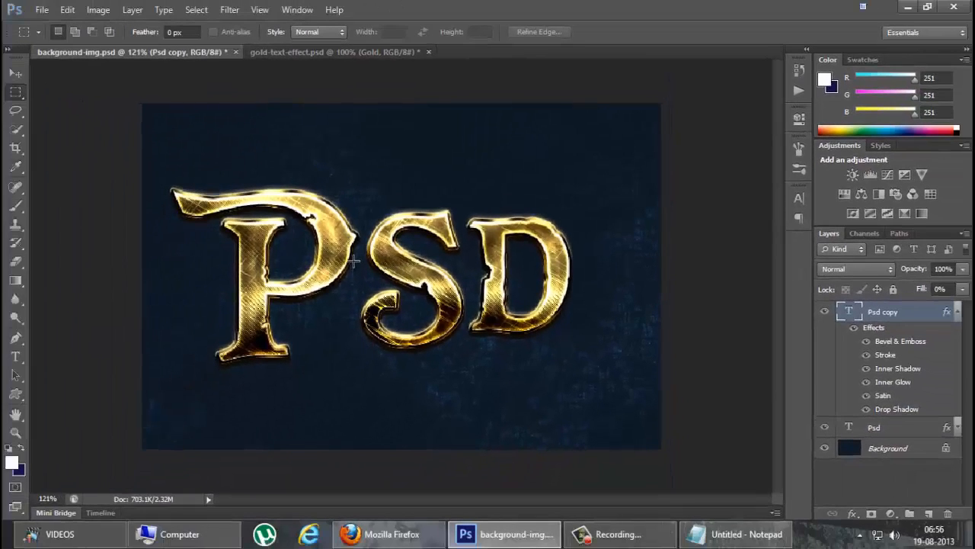
Collapse the Psd copy layer's effects list and hide both text layers
{"action": "scroll", "coordinate": [353, 262], "scroll_direction": "up", "scroll_amount": 1}
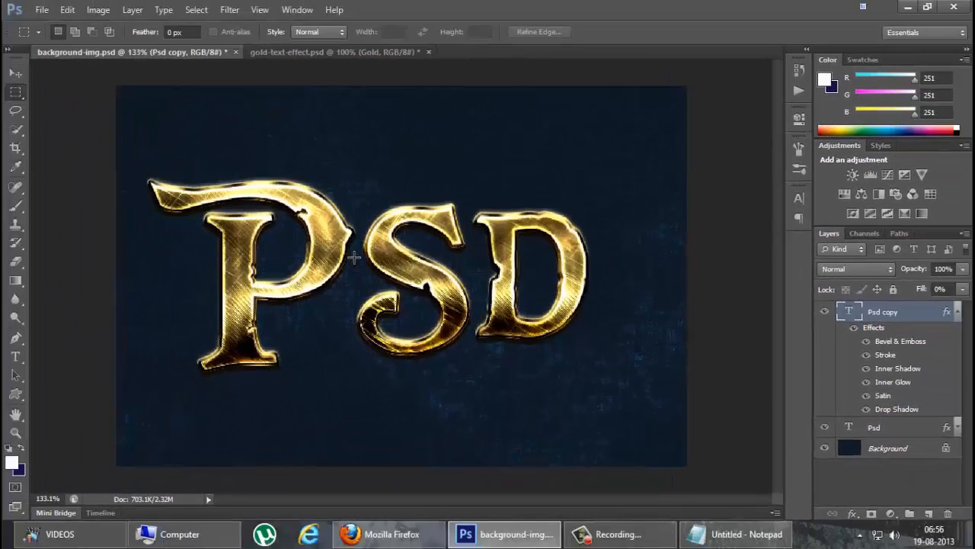
{"action": "scroll", "coordinate": [353, 257], "scroll_direction": "down", "scroll_amount": 1}
{"action": "left_click", "coordinate": [958, 312]}
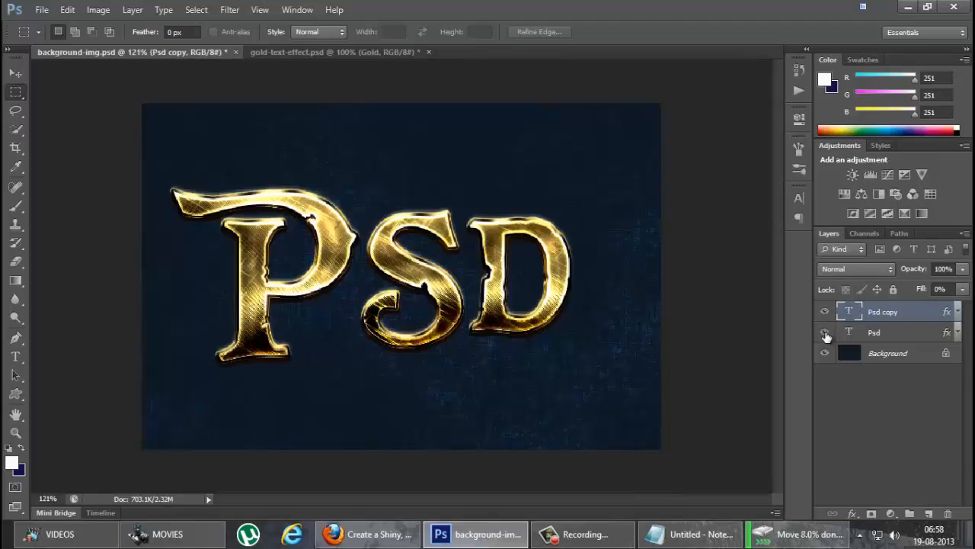
{"action": "left_click", "coordinate": [824, 332]}
{"action": "left_click", "coordinate": [825, 312]}
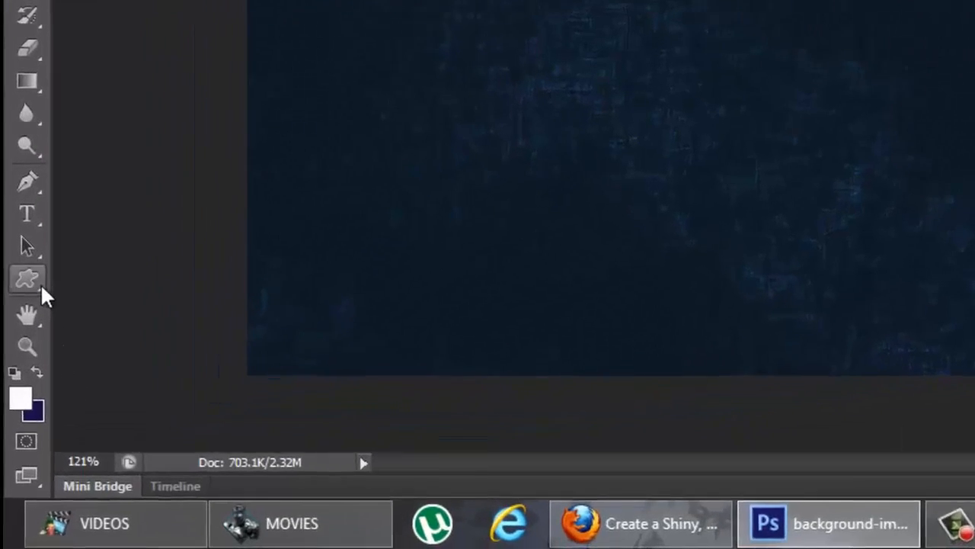
With the Ellipse tool and stroke colour ffff83, draw a pale yellow circle about 14 by 15 px near the canvas's left side
{"action": "left_click", "coordinate": [39, 286]}
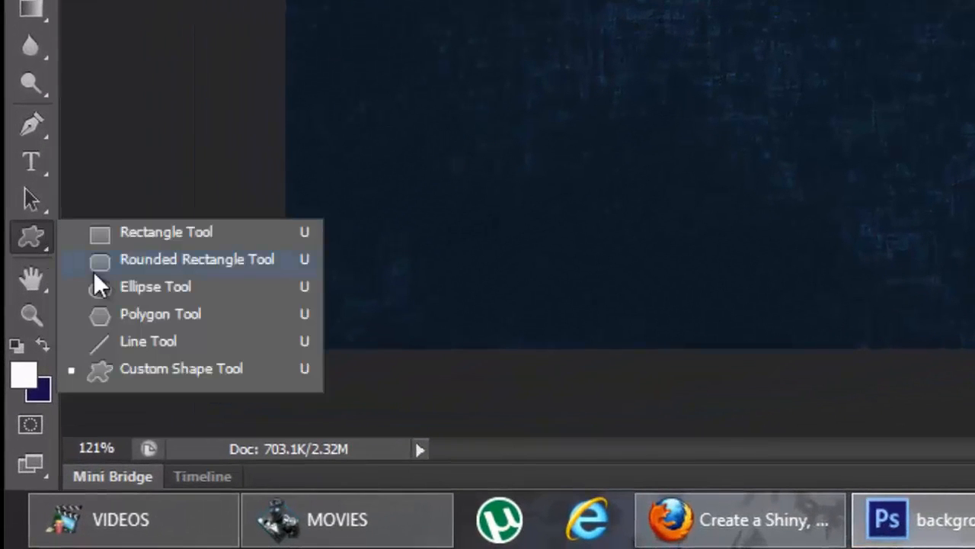
{"action": "left_click", "coordinate": [97, 288]}
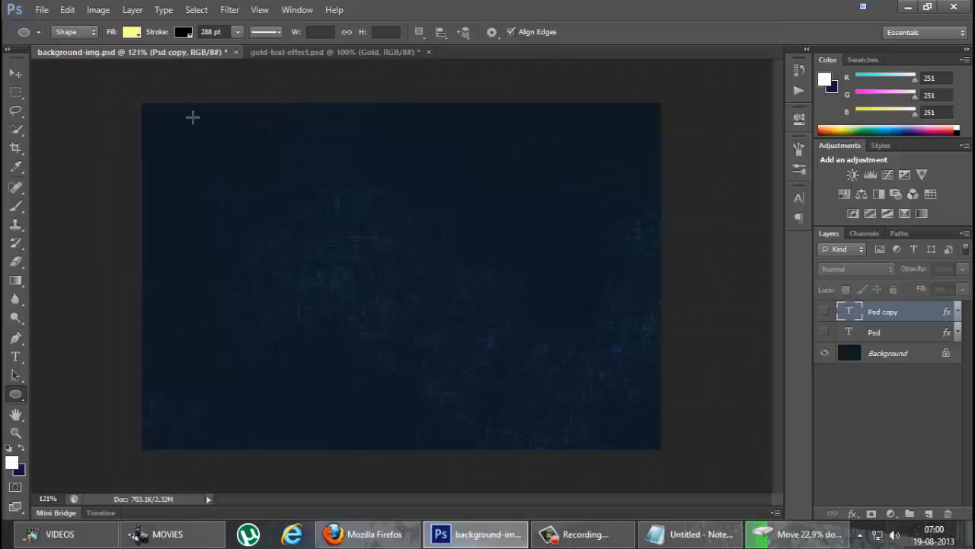
{"action": "left_click", "coordinate": [182, 32]}
{"action": "left_click", "coordinate": [251, 59]}
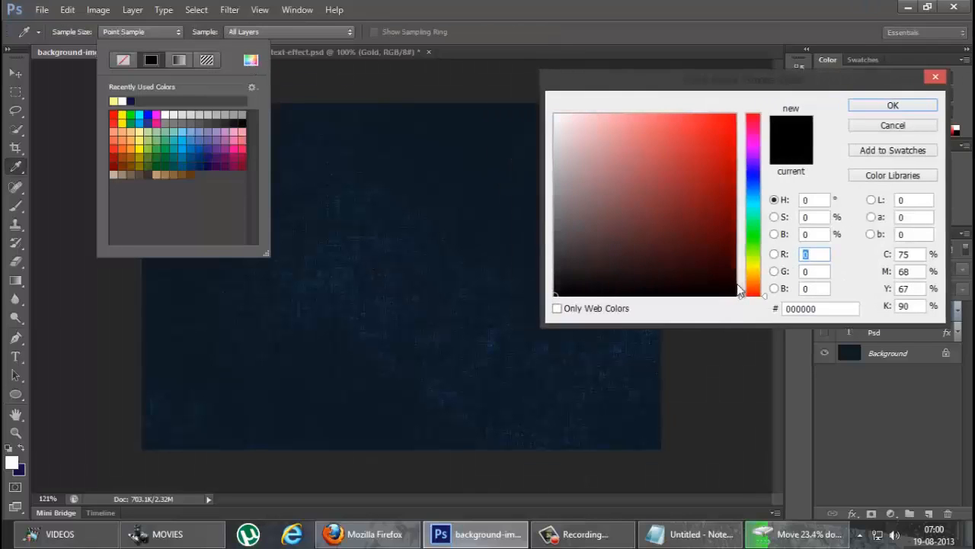
{"action": "type", "text": "ffff83"}
{"action": "left_click", "coordinate": [903, 105]}
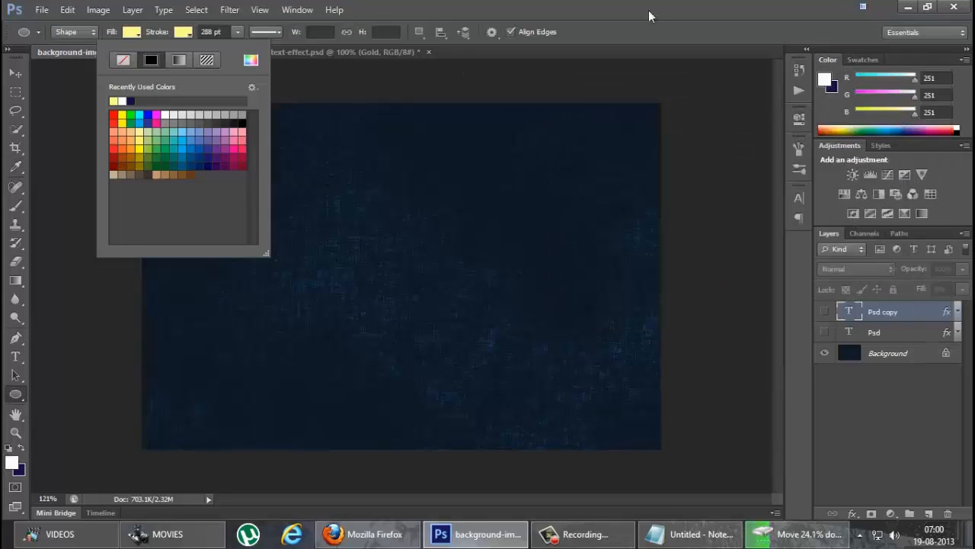
{"action": "left_click", "coordinate": [649, 12]}
{"action": "left_click_drag", "start_coordinate": [197, 235], "coordinate": [205, 244]}
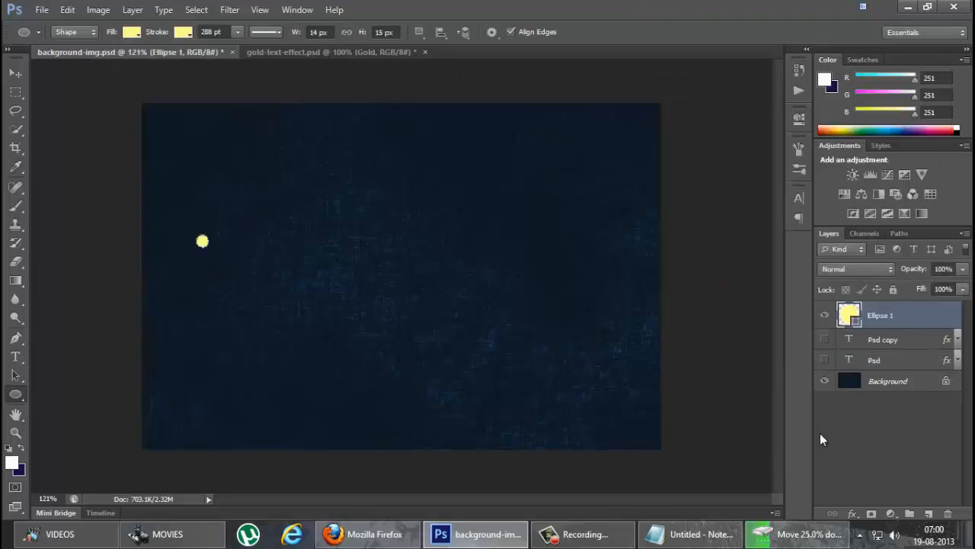
{"action": "key", "text": "m"}
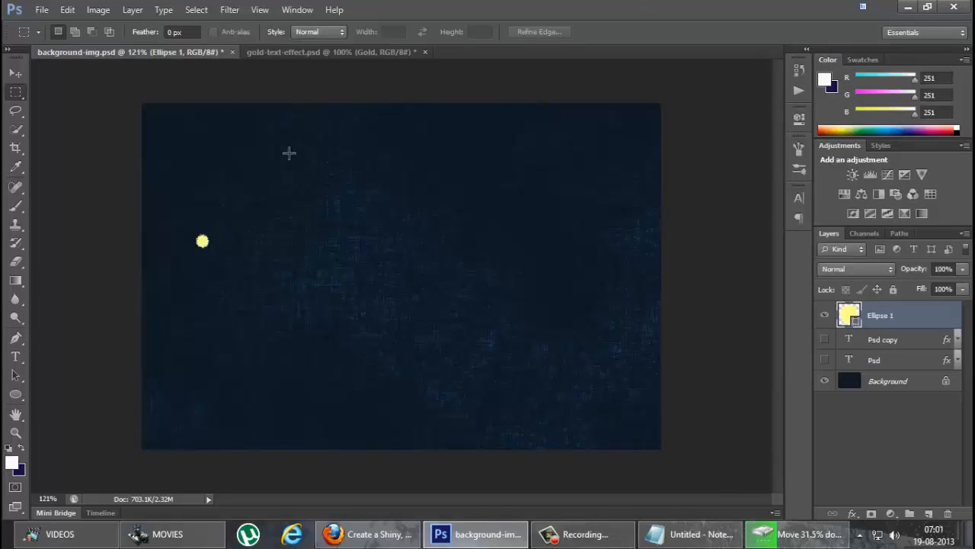
{"action": "left_click", "coordinate": [16, 395]}
{"action": "left_click", "coordinate": [124, 31]}
{"action": "left_click", "coordinate": [251, 60]}
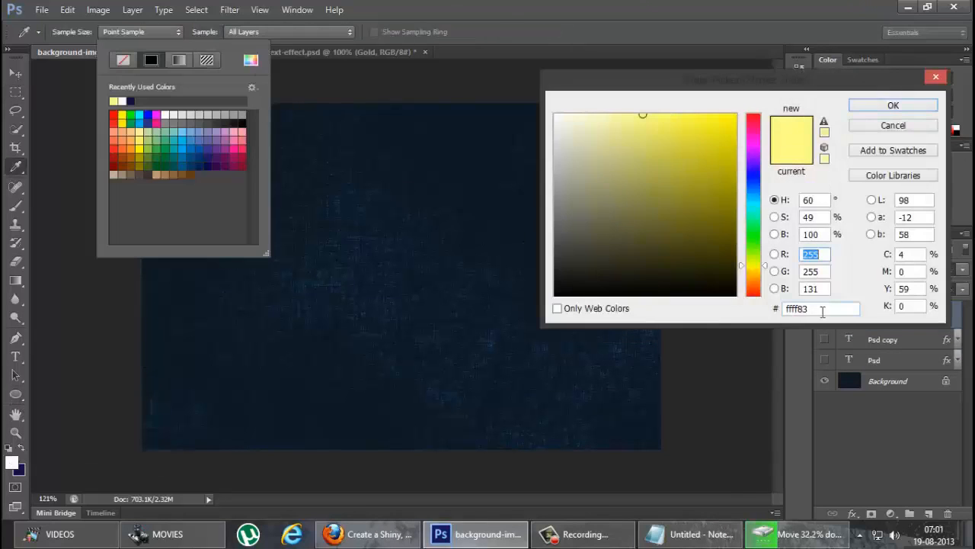
{"action": "type", "text": "9e7b1f"}
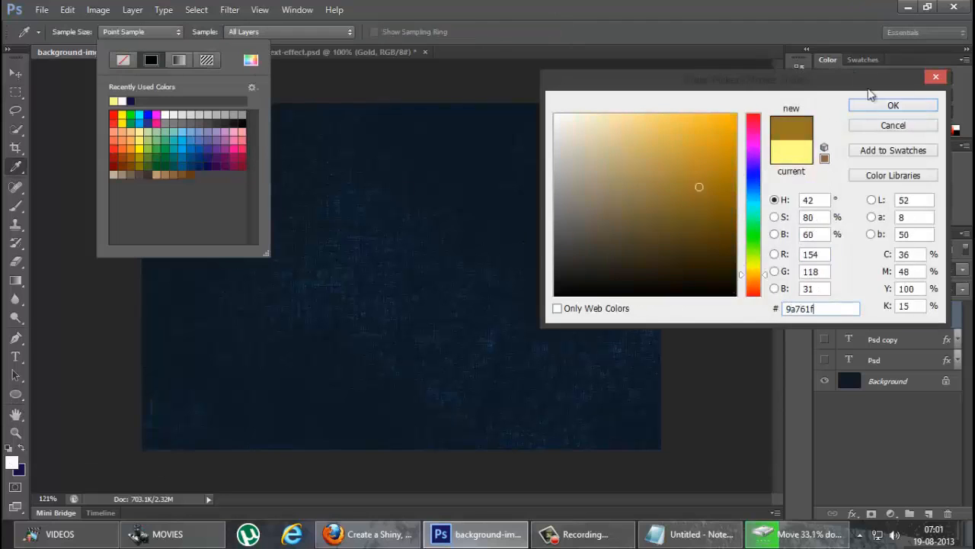
{"action": "left_click", "coordinate": [893, 105]}
{"action": "left_click_drag", "start_coordinate": [217, 236], "coordinate": [222, 243]}
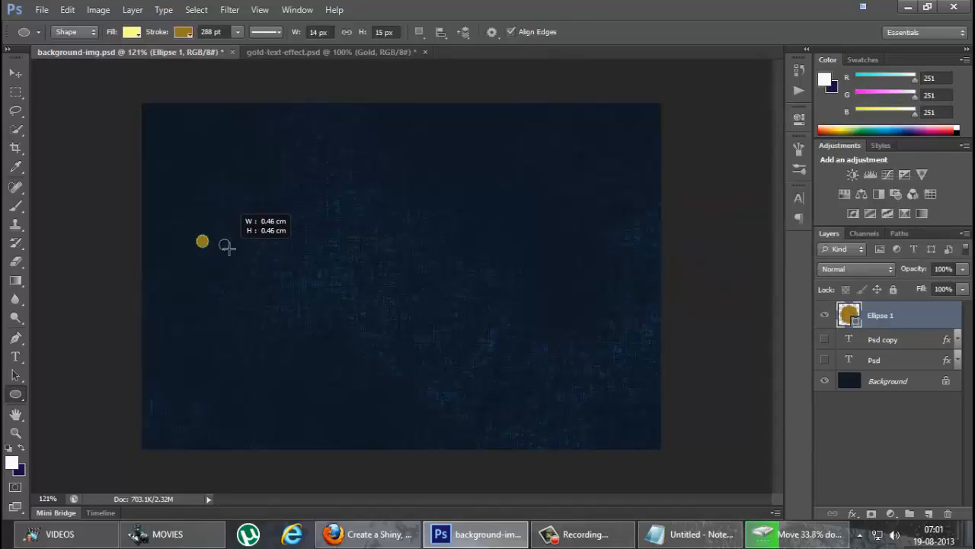
{"action": "left_click_drag", "start_coordinate": [226, 246], "coordinate": [228, 247]}
{"action": "key", "text": "ctrl+z"}
{"action": "key", "text": "ctrl+z"}
{"action": "key", "text": "ctrl+alt+z"}
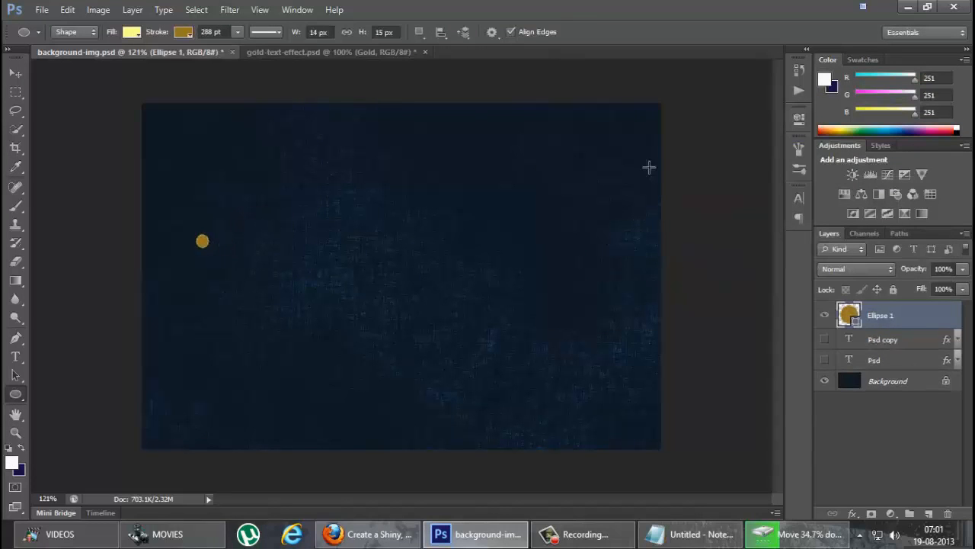
{"action": "key", "text": "ctrl+alt+z"}
Draw a smaller circle of about 8 px just right of the yellow one and set its stroke colour to 9a761f
{"action": "scroll", "coordinate": [349, 261], "scroll_direction": "up", "scroll_amount": 3}
{"action": "left_click_drag", "start_coordinate": [173, 232], "coordinate": [178, 236]}
{"action": "left_click", "coordinate": [182, 31]}
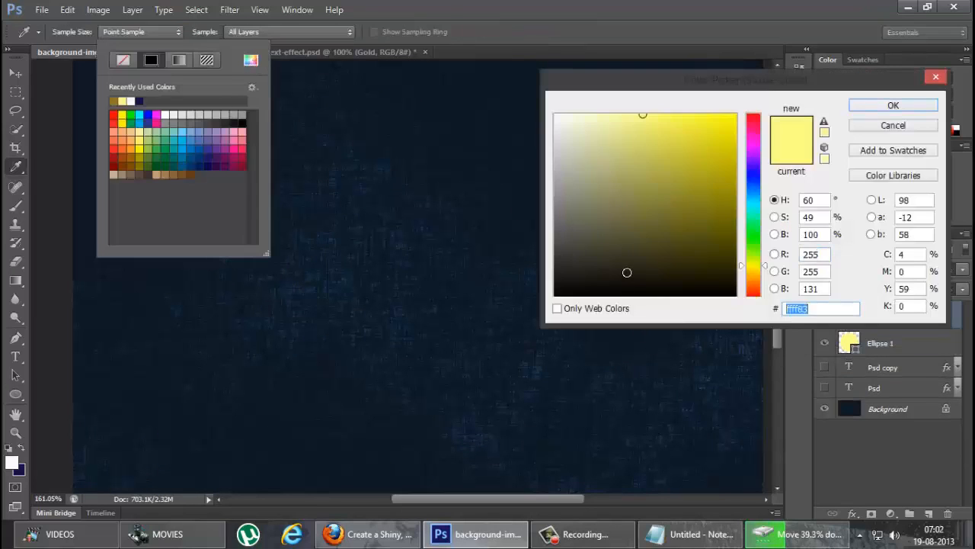
{"action": "type", "text": "9a761f"}
{"action": "left_click", "coordinate": [915, 106]}
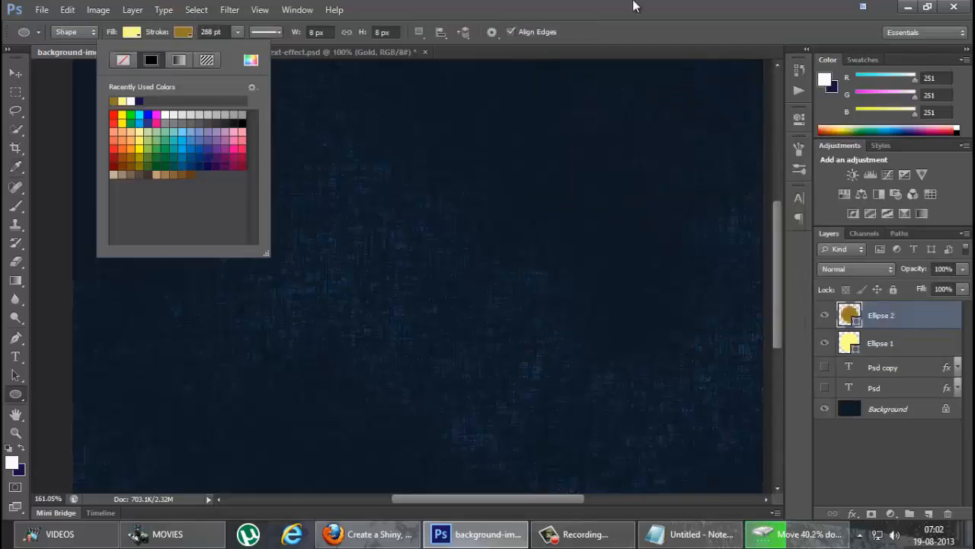
{"action": "left_click", "coordinate": [434, 216]}
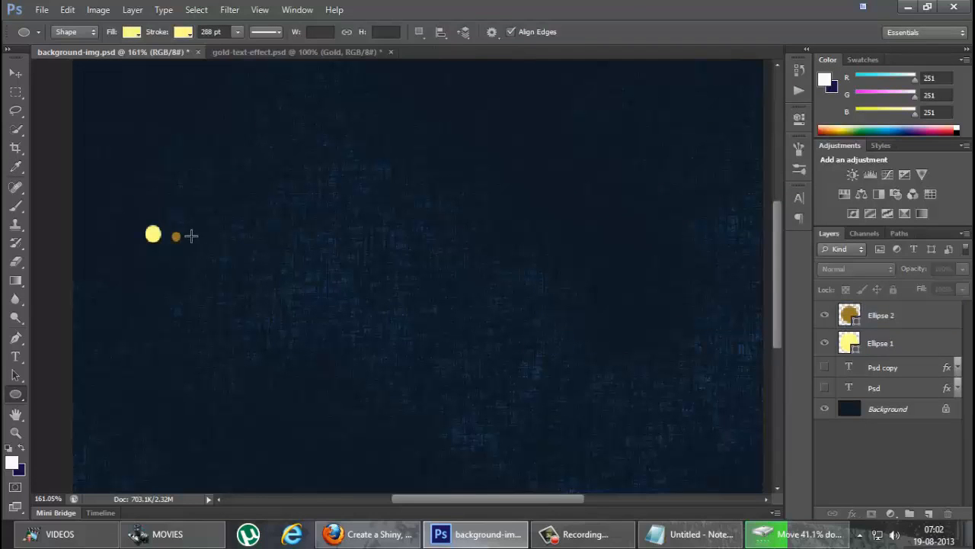
Draw a third ellipse about 6 by 5 px right of the brown circle and set its stroke colour to white ffffff
{"action": "left_click_drag", "start_coordinate": [190, 235], "coordinate": [193, 239]}
{"action": "key", "text": "ctrl+z"}
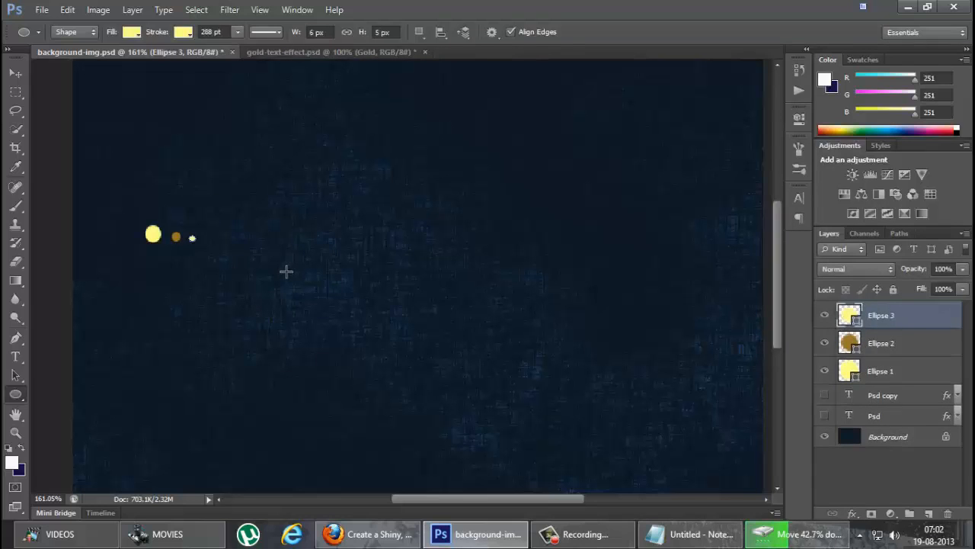
{"action": "left_click", "coordinate": [131, 31]}
{"action": "left_click", "coordinate": [251, 60]}
{"action": "left_click_drag", "start_coordinate": [593, 157], "coordinate": [554, 114]}
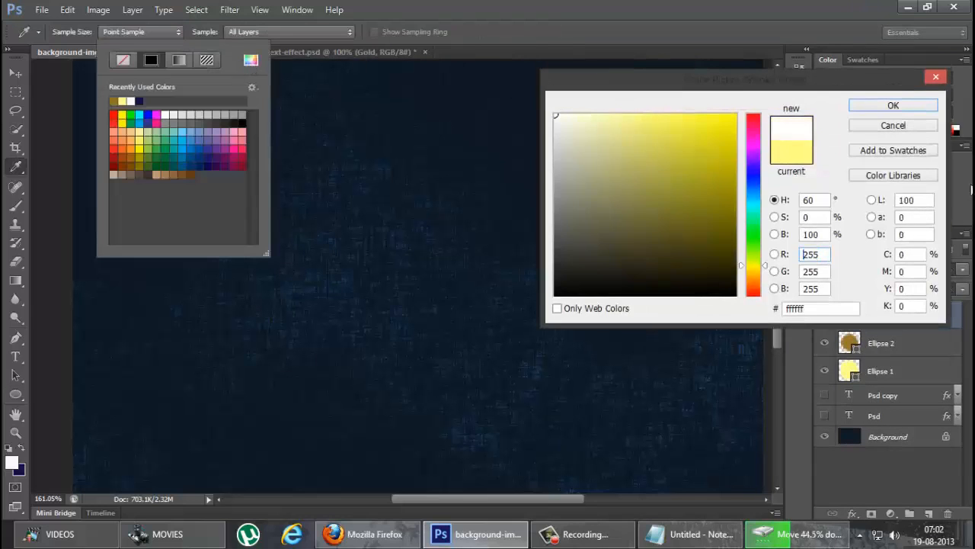
{"action": "key", "text": "Return"}
{"action": "scroll", "coordinate": [208, 248], "scroll_direction": "up", "scroll_amount": 2}
{"action": "left_click", "coordinate": [853, 461]}
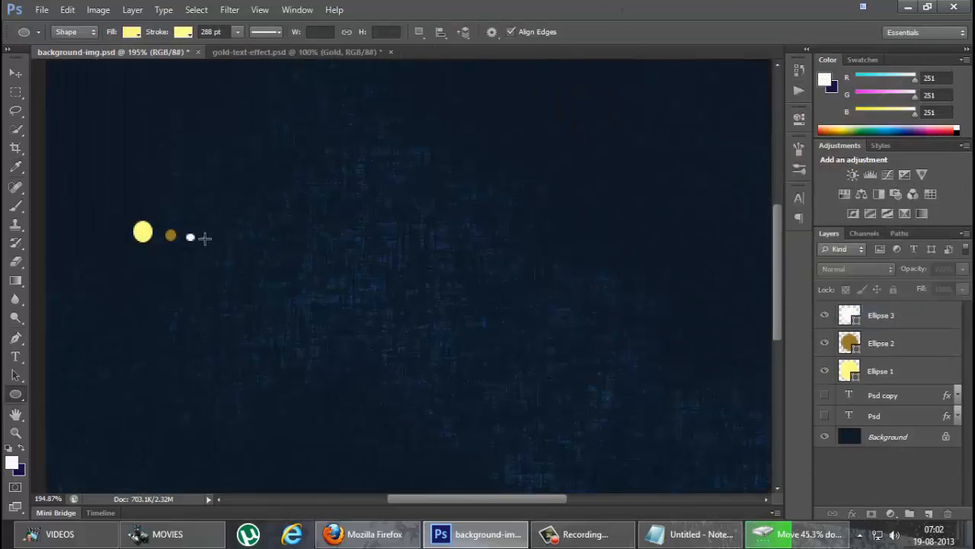
Draw a tiny fourth circle of about 3 px right of the white one and set its stroke colour to white
{"action": "left_click", "coordinate": [204, 238]}
{"action": "left_click", "coordinate": [515, 224]}
{"action": "key", "text": "ctrl+z"}
{"action": "left_click_drag", "start_coordinate": [204, 236], "coordinate": [206, 239]}
{"action": "left_click", "coordinate": [183, 33]}
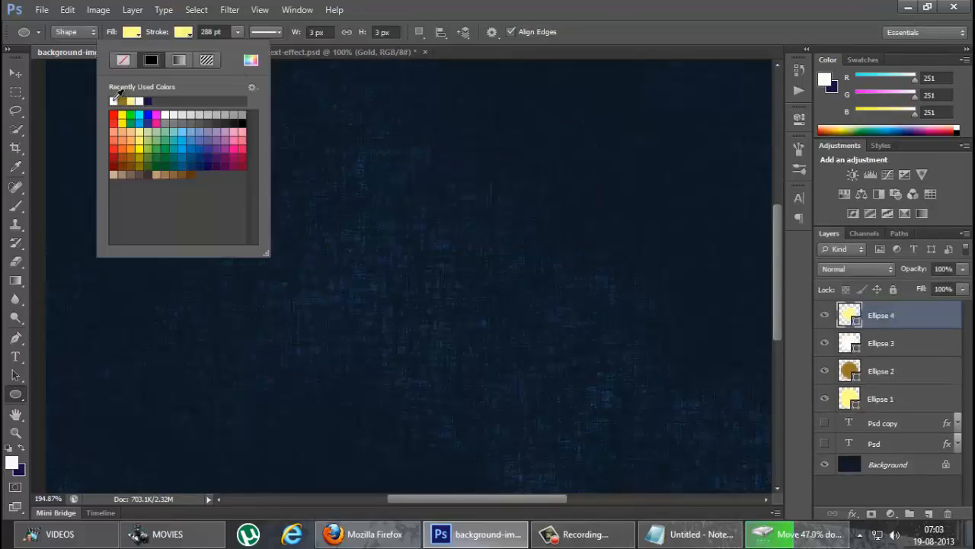
{"action": "left_click", "coordinate": [251, 60]}
{"action": "left_click", "coordinate": [883, 107]}
{"action": "scroll", "coordinate": [318, 261], "scroll_direction": "down", "scroll_amount": 3}
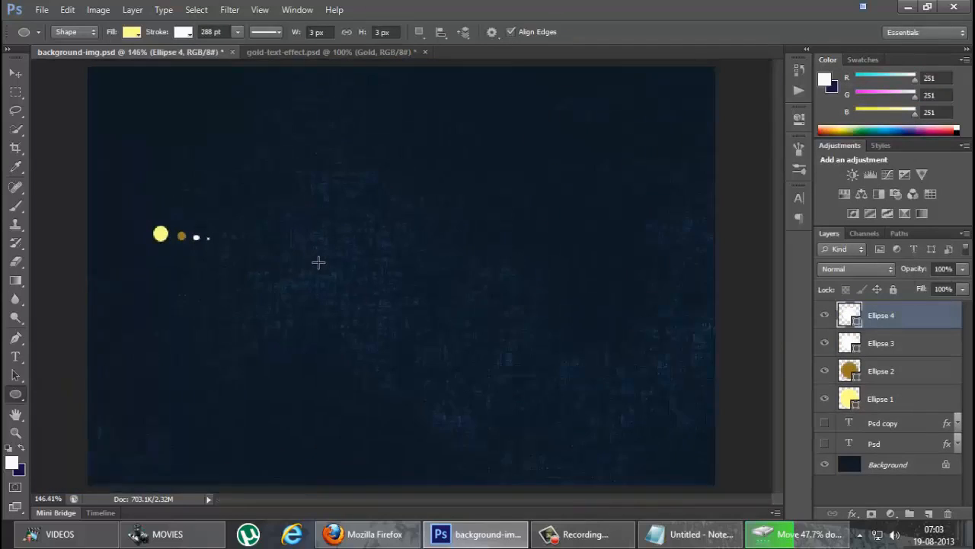
Rename the yellow circle's layer to circle1 and the brown circle's layer to circle 2
{"action": "right_click", "coordinate": [886, 404]}
{"action": "key", "text": "Escape"}
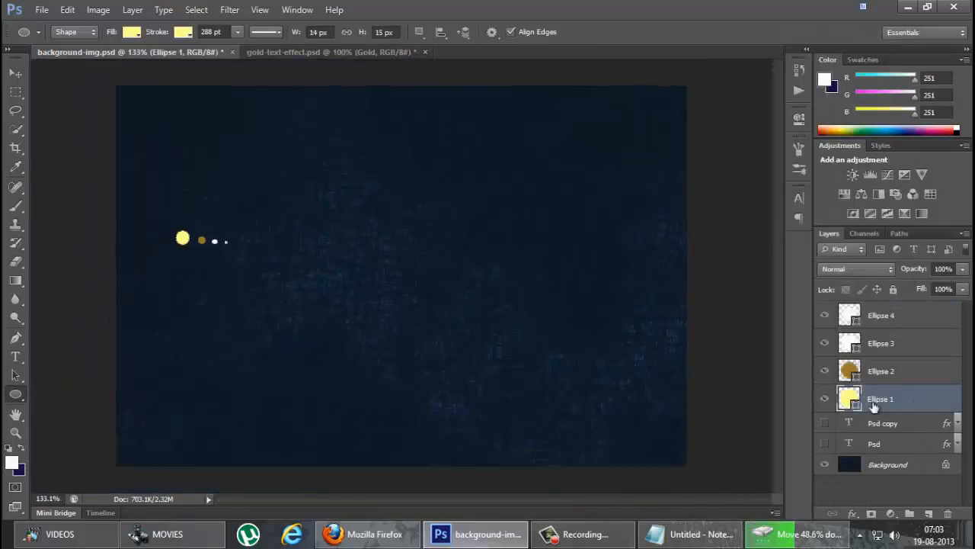
{"action": "double_click", "coordinate": [881, 399]}
{"action": "type", "text": "cir"}
{"action": "left_click", "coordinate": [890, 370]}
{"action": "double_click", "coordinate": [889, 369]}
{"action": "type", "text": "circle"}
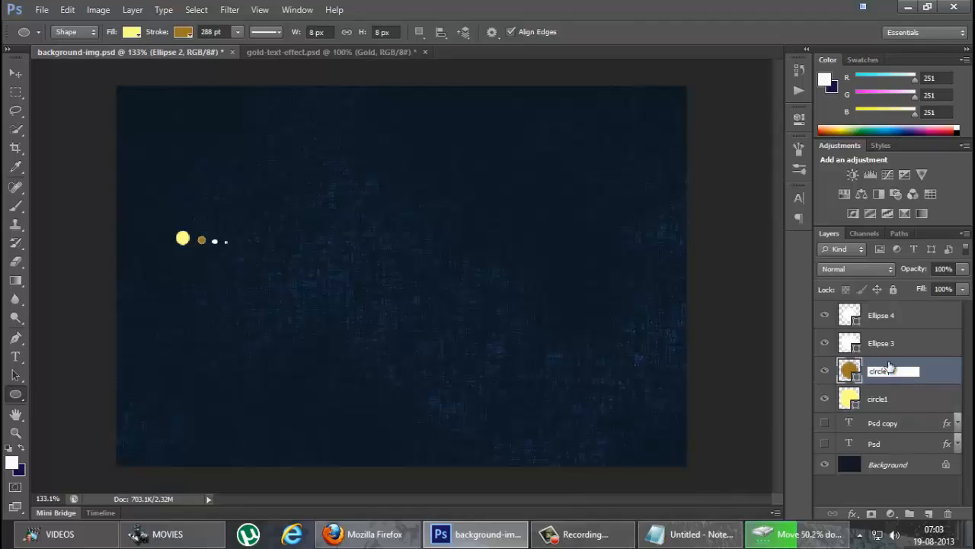
{"action": "type", "text": " 2"}
{"action": "key", "text": "Return"}
Rename the Ellipse 3 layer to circle 3 and the Ellipse 4 layer to circle 4
{"action": "double_click", "coordinate": [881, 343]}
{"action": "type", "text": "circle 3"}
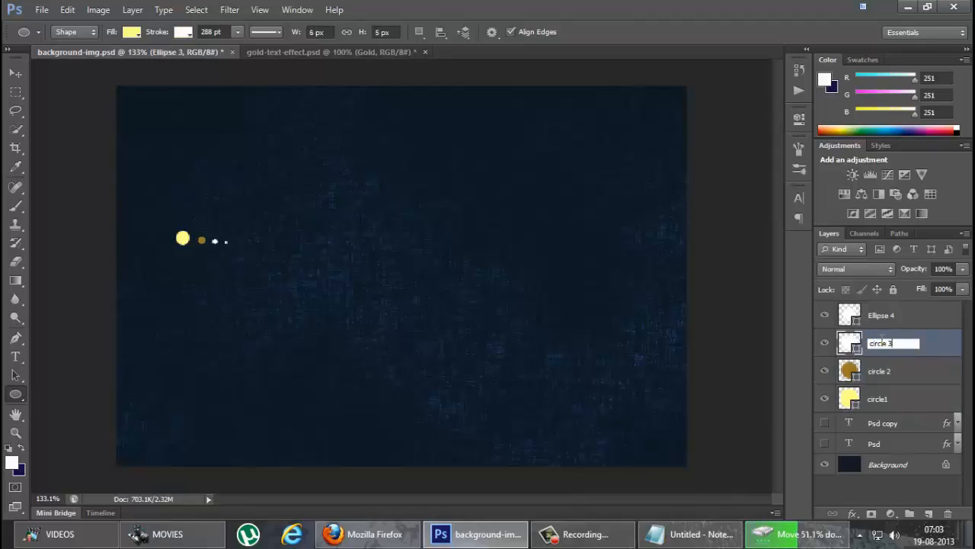
{"action": "left_click", "coordinate": [876, 316]}
{"action": "double_click", "coordinate": [877, 316]}
{"action": "type", "text": "circle 4"}
{"action": "key", "text": "Return"}
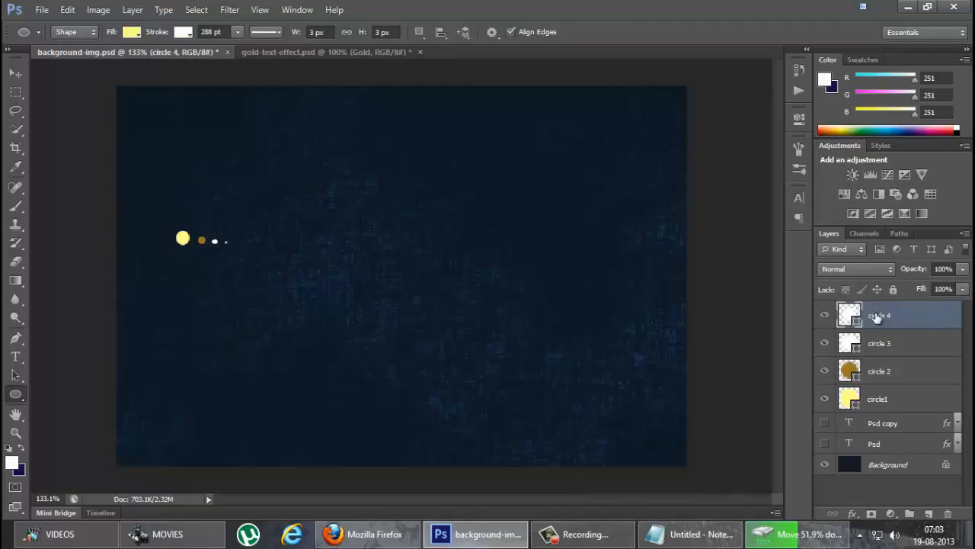
Align circle 2, circle 3 and circle 4 concentrically on circle1 using vertical and horizontal centers, and deselect the layers
{"action": "key", "text": "v"}
{"action": "left_click", "coordinate": [918, 408]}
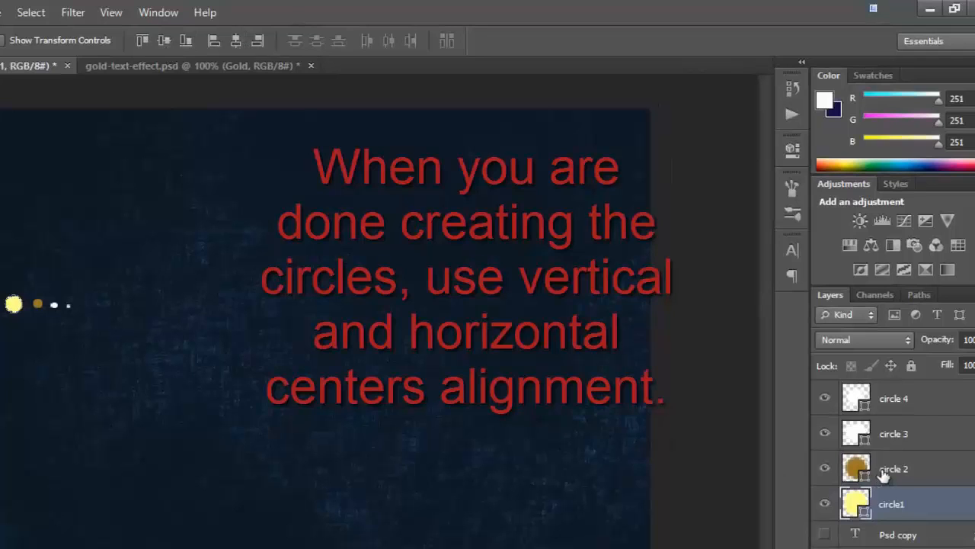
{"action": "left_click", "coordinate": [919, 472]}
{"action": "left_click", "coordinate": [166, 43]}
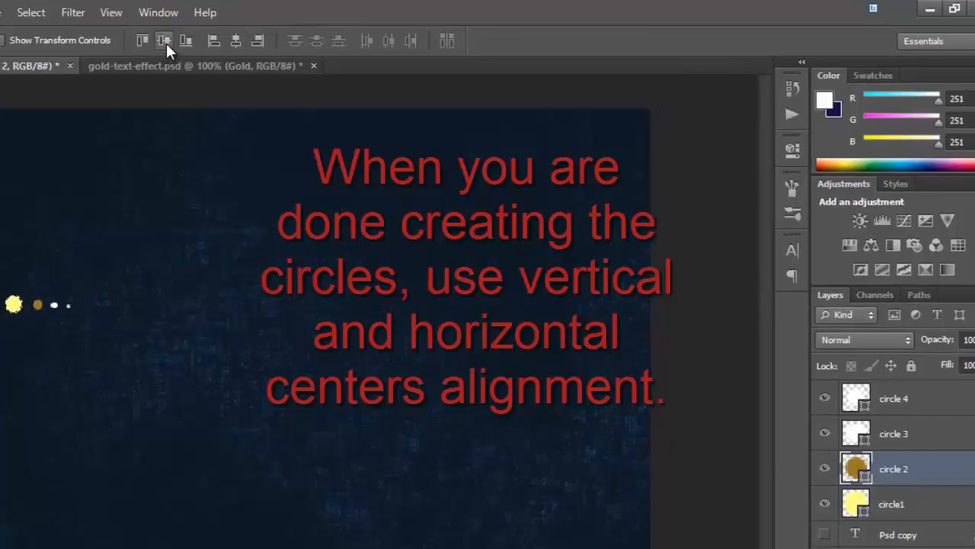
{"action": "left_click", "coordinate": [928, 445]}
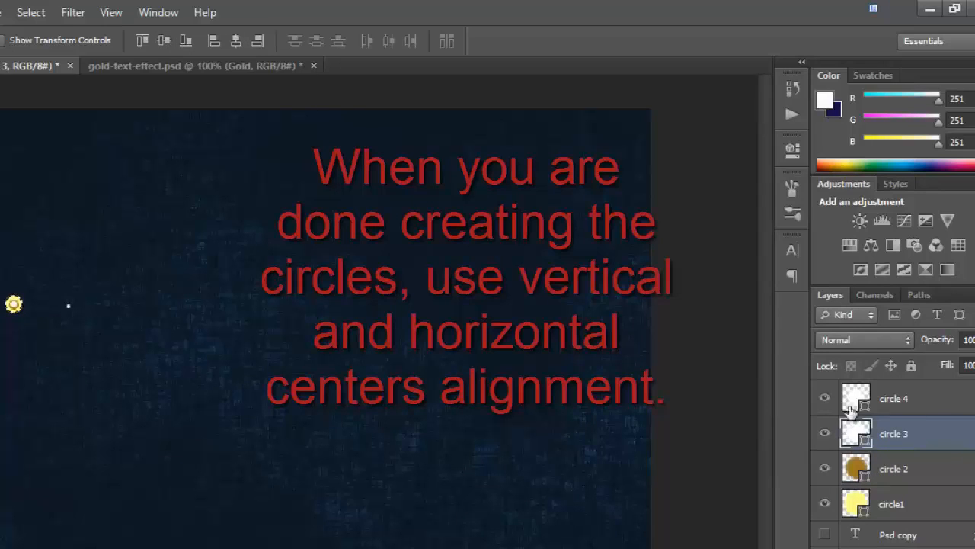
{"action": "left_click", "coordinate": [971, 408]}
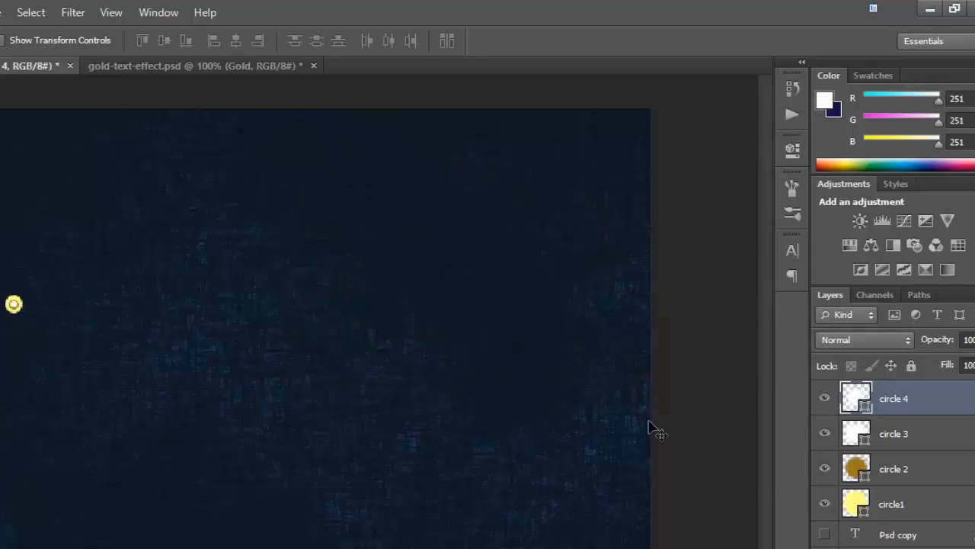
{"action": "left_click", "coordinate": [94, 270], "text": "ctrl"}
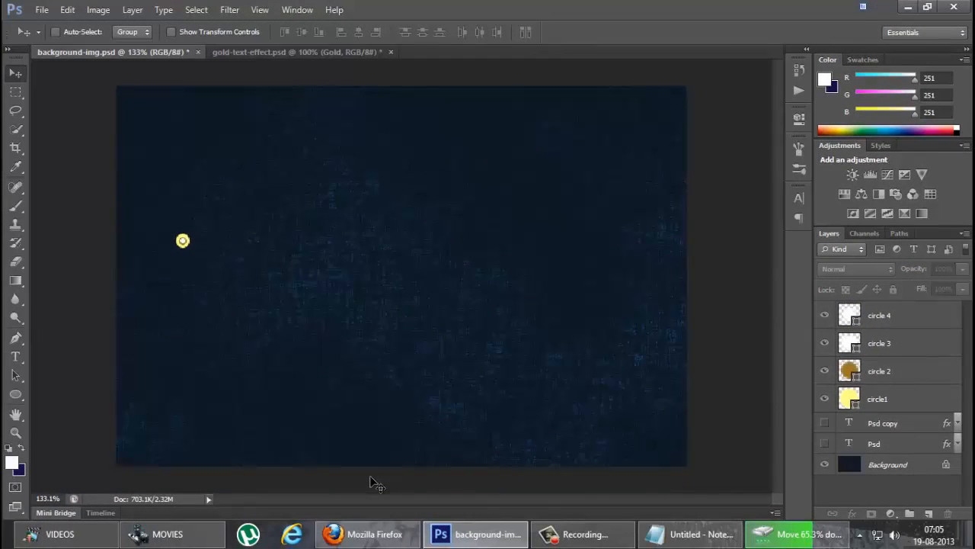
Rasterize the circle1 layer and apply a Gaussian Blur with a 15.8 pixel radius
{"action": "left_click", "coordinate": [931, 405]}
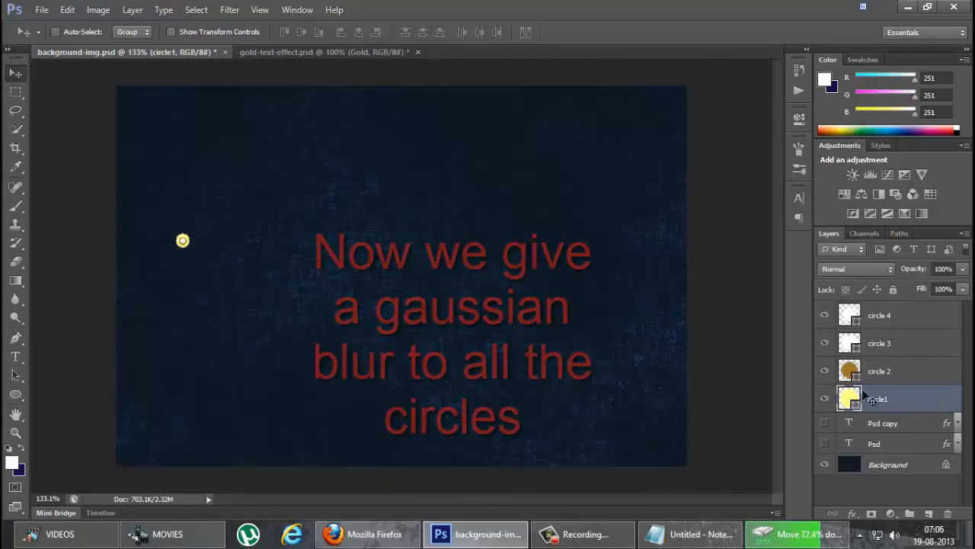
{"action": "left_click", "coordinate": [229, 9]}
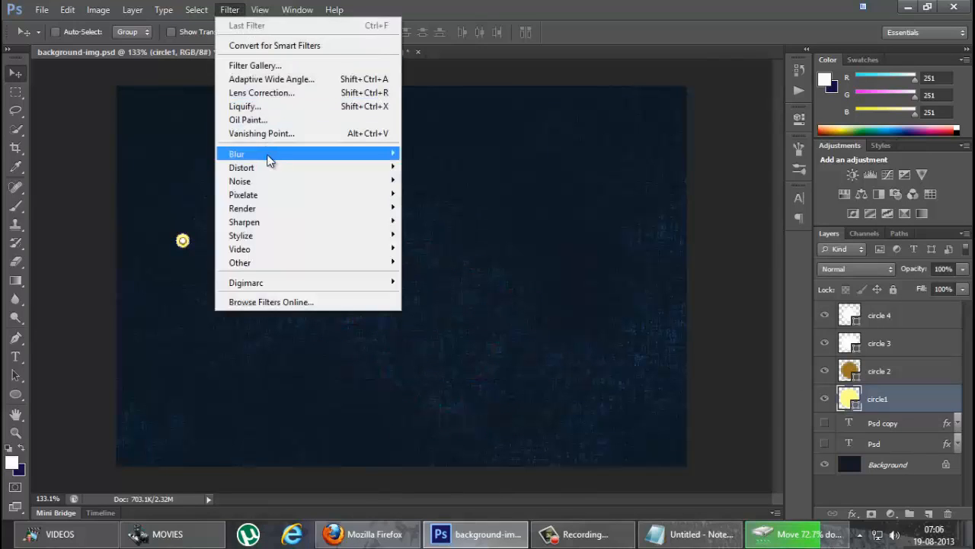
{"action": "mouse_move", "coordinate": [270, 154]}
{"action": "left_click", "coordinate": [452, 254]}
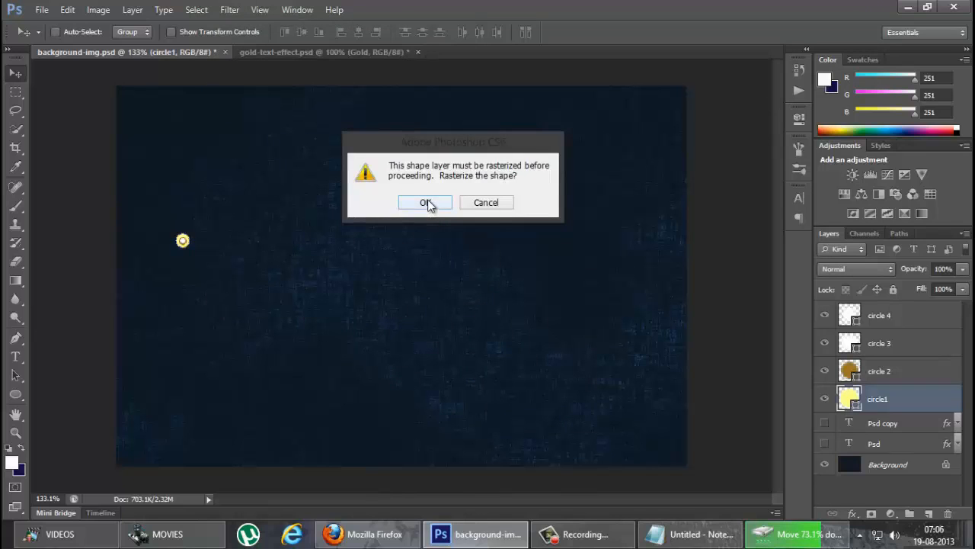
{"action": "left_click", "coordinate": [428, 204]}
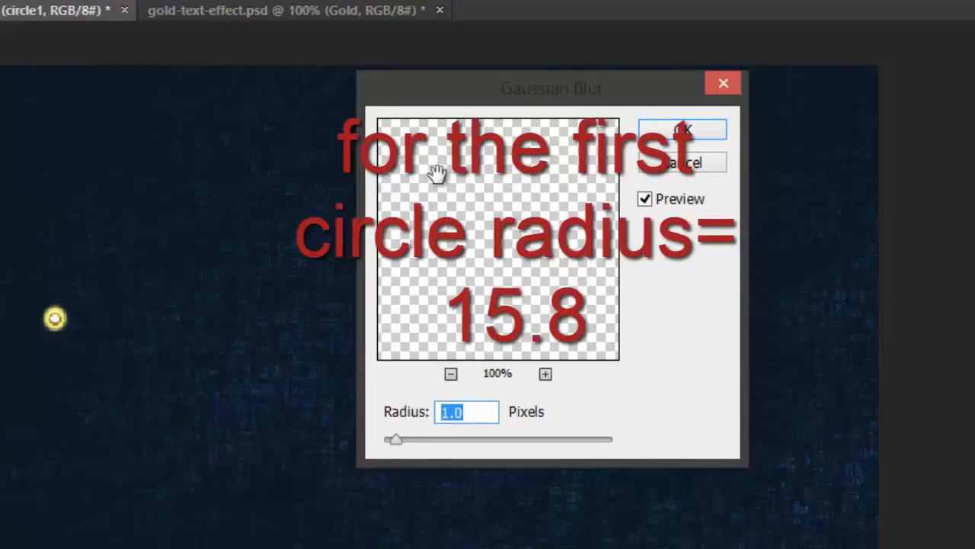
{"action": "type", "text": "15"}
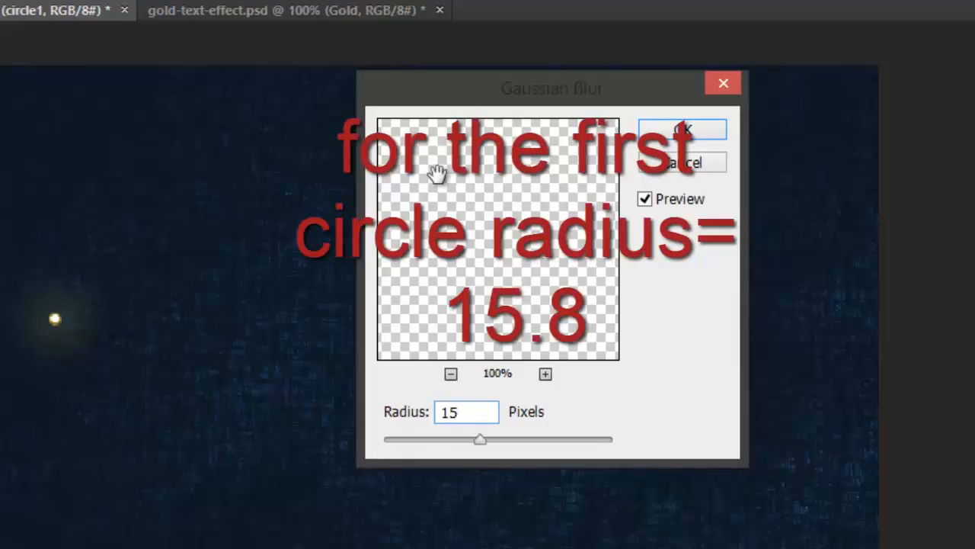
{"action": "type", "text": ".8"}
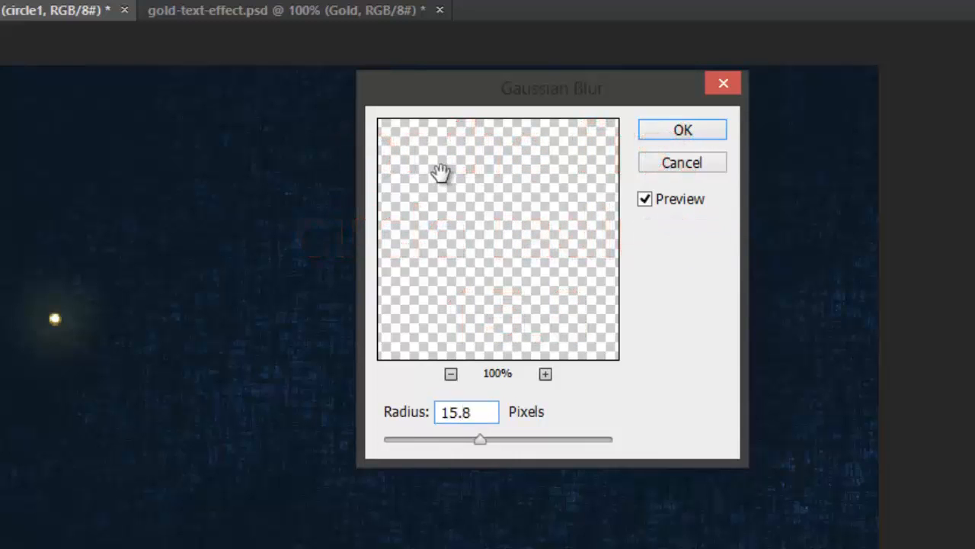
{"action": "left_click", "coordinate": [681, 131]}
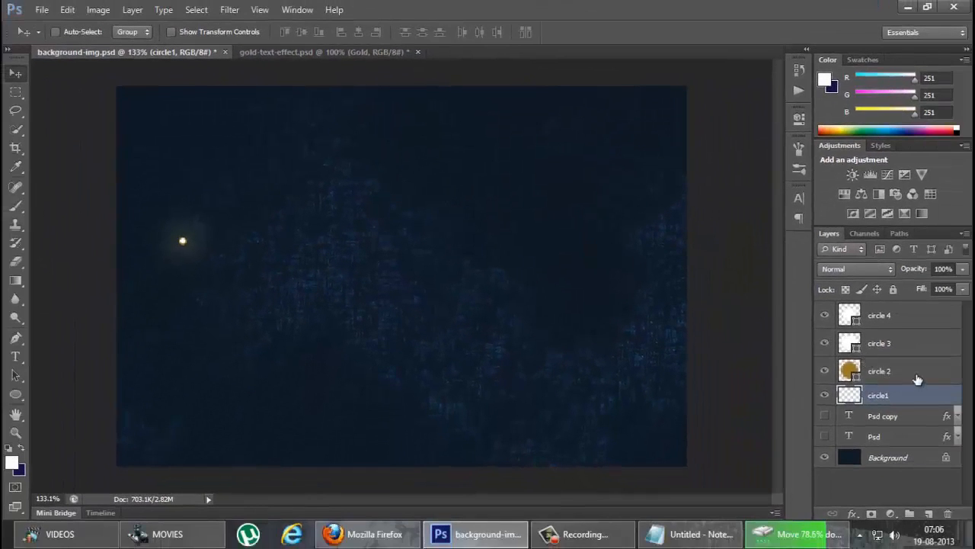
Rasterize the circle 2 layer and apply a Gaussian Blur with a 3.8 pixel radius
{"action": "left_click", "coordinate": [917, 379]}
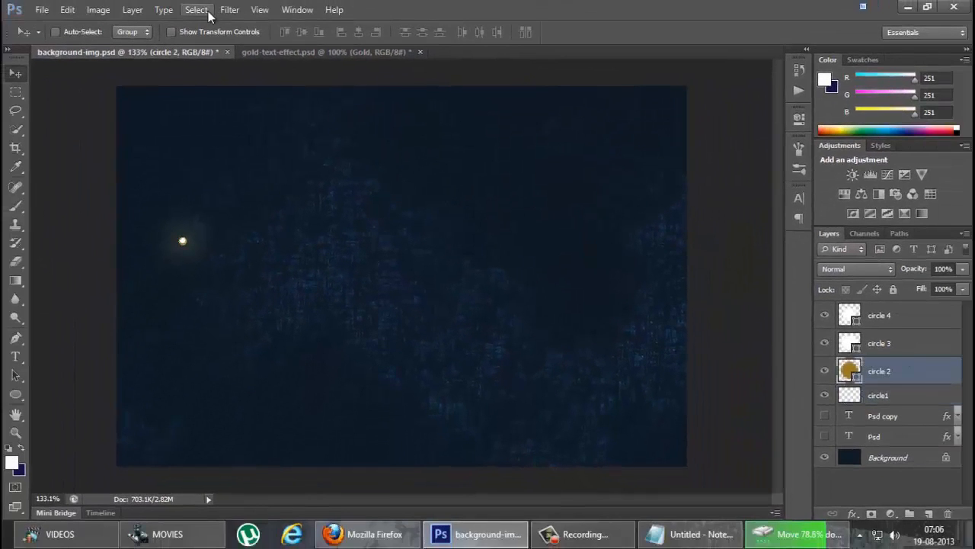
{"action": "left_click", "coordinate": [229, 9]}
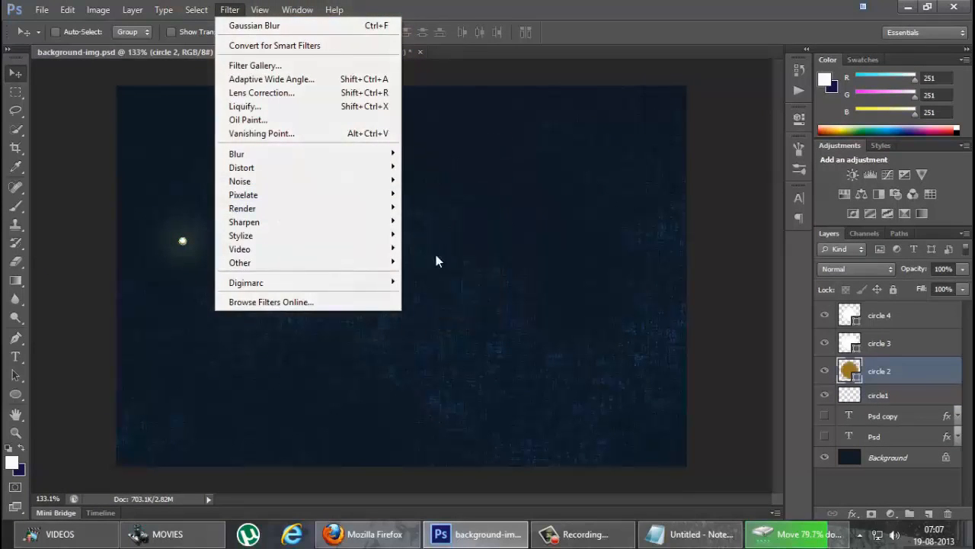
{"action": "left_click", "coordinate": [488, 280]}
{"action": "left_click", "coordinate": [427, 205]}
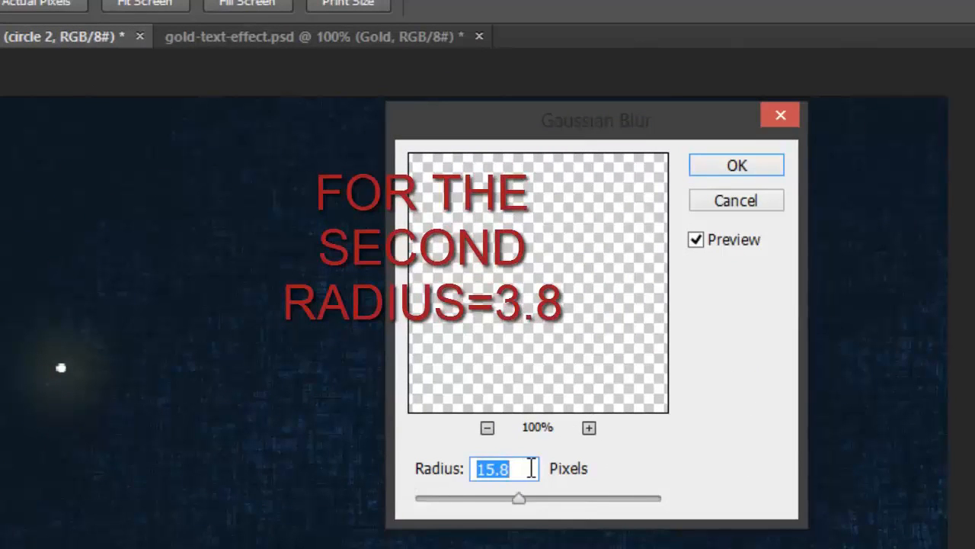
{"action": "type", "text": "3.8"}
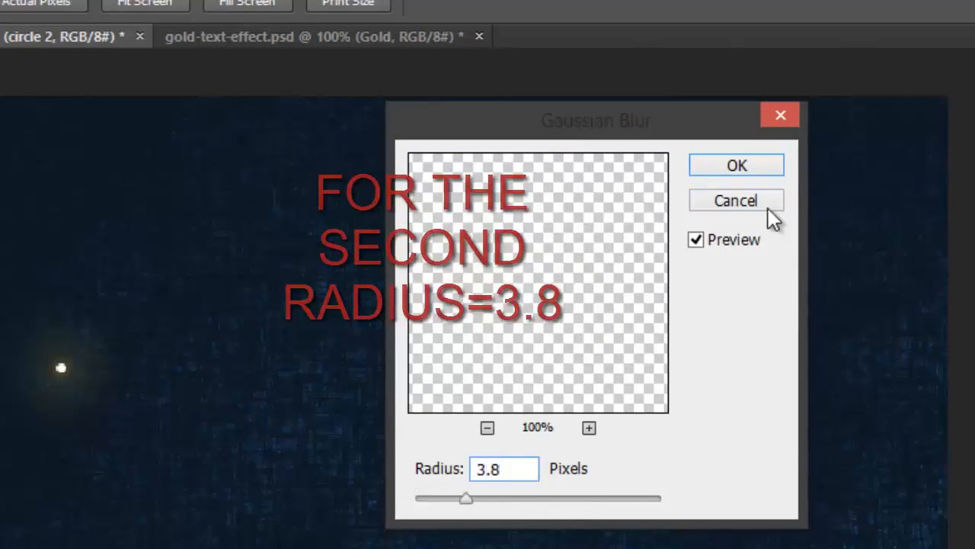
{"action": "left_click", "coordinate": [733, 165]}
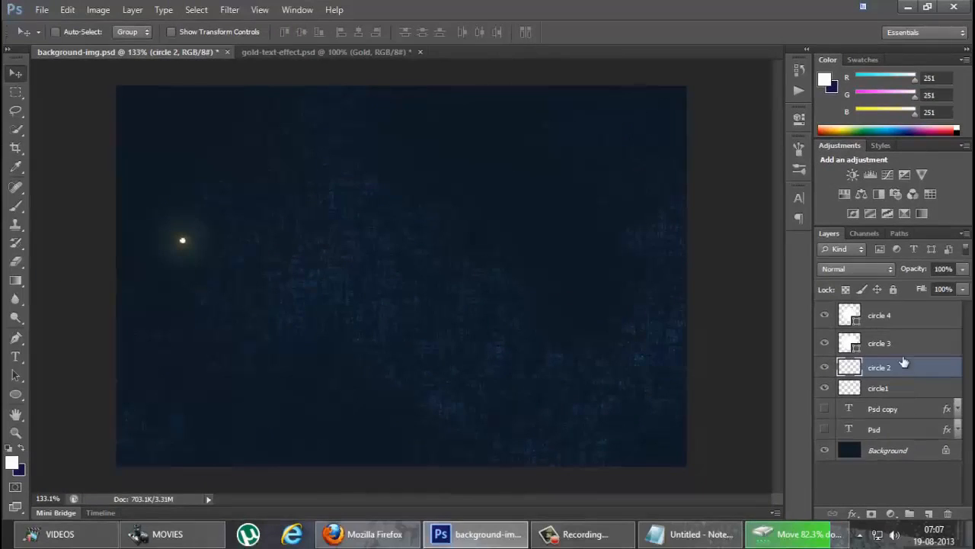
Rasterize the circle 3 layer and apply a Gaussian Blur with a 1.4 pixel radius
{"action": "left_click", "coordinate": [908, 348]}
{"action": "left_click", "coordinate": [229, 10]}
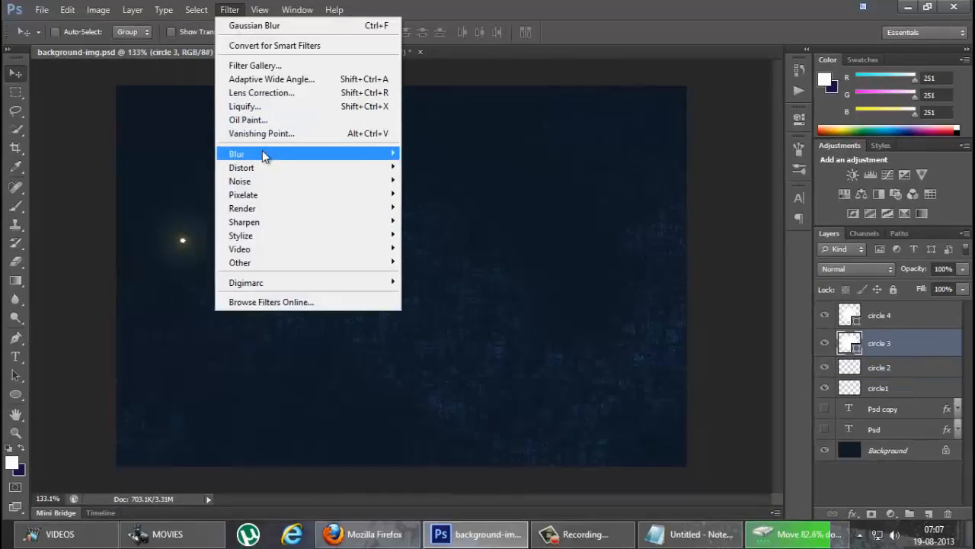
{"action": "mouse_move", "coordinate": [262, 150]}
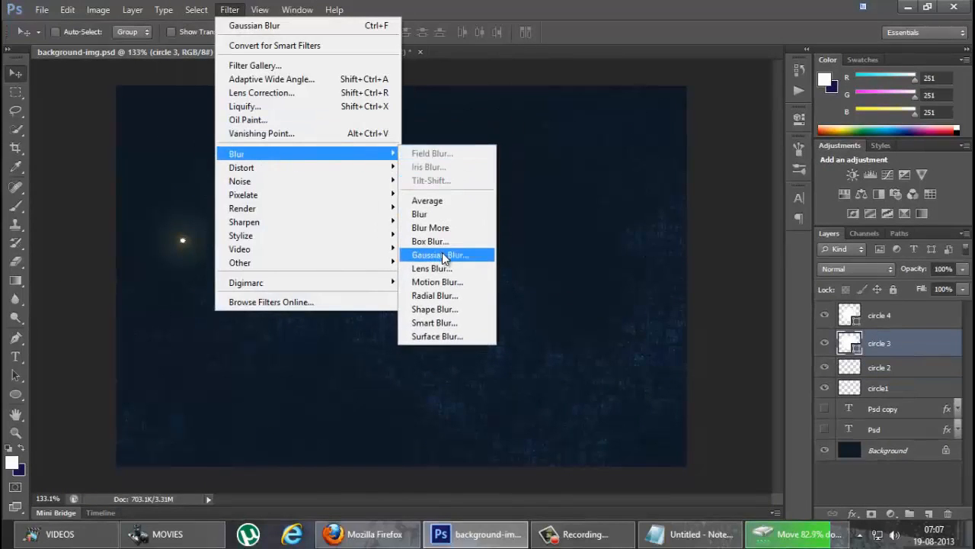
{"action": "left_click", "coordinate": [442, 254]}
{"action": "left_click", "coordinate": [426, 200]}
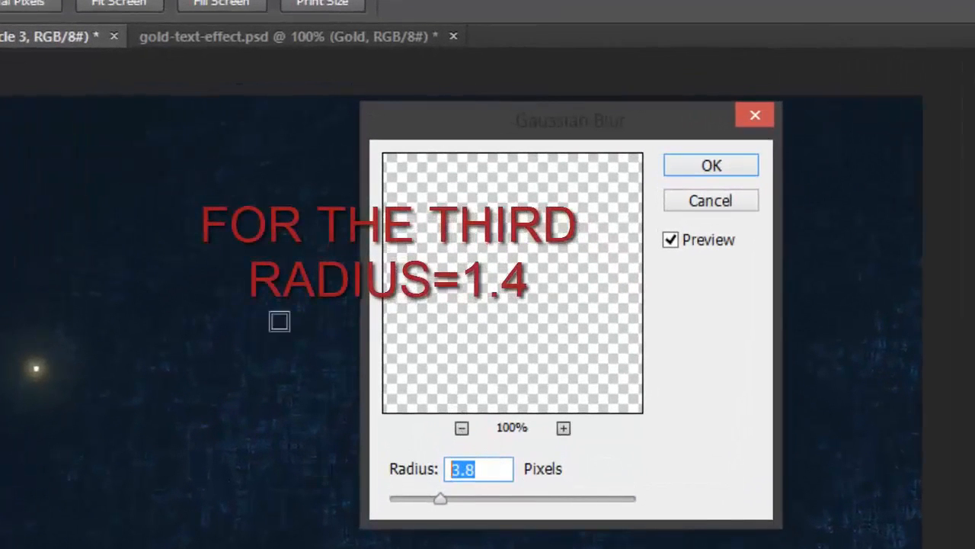
{"action": "type", "text": "1.4"}
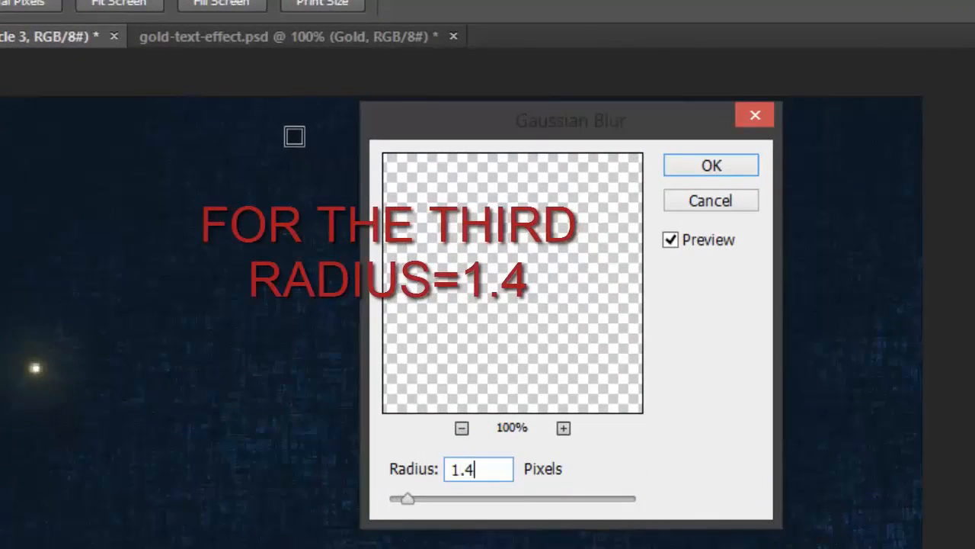
{"action": "left_click", "coordinate": [713, 166]}
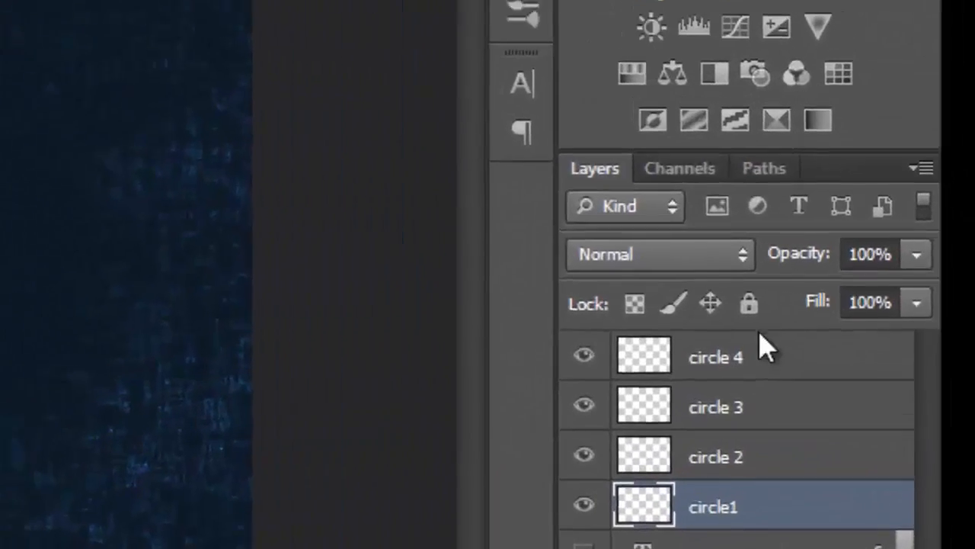
Set the circle1 layer's blend mode to Normal with opacity and fill at 100%
{"action": "left_click", "coordinate": [722, 254]}
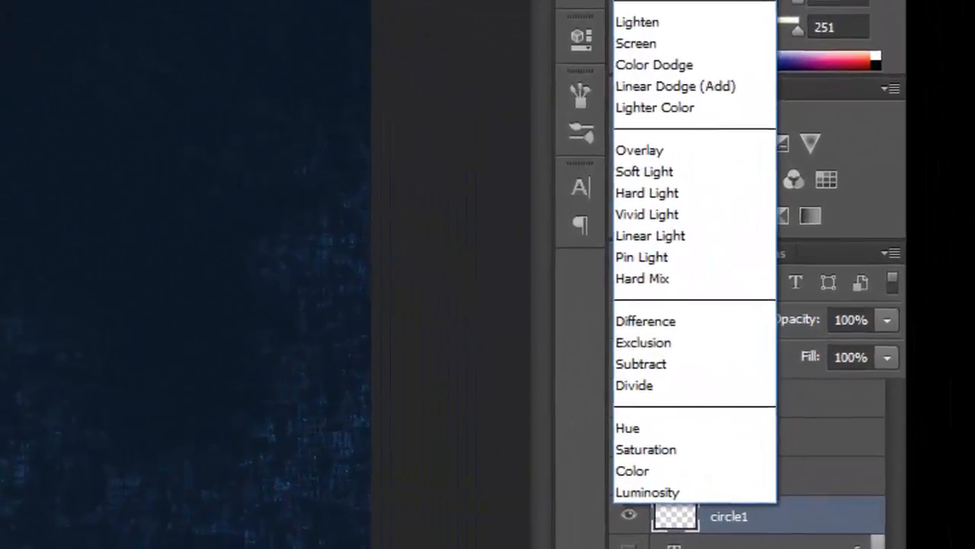
{"action": "left_click", "coordinate": [731, 3]}
{"action": "left_click", "coordinate": [850, 275]}
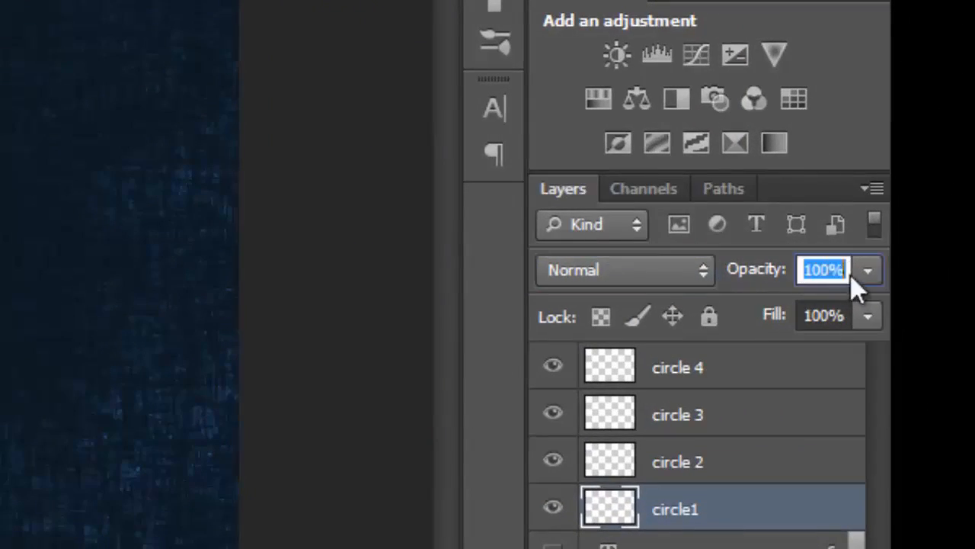
{"action": "left_click", "coordinate": [811, 315]}
Set the circle 2 layer's blend mode to Color Dodge with opacity and fill at 100%
{"action": "left_click", "coordinate": [737, 473]}
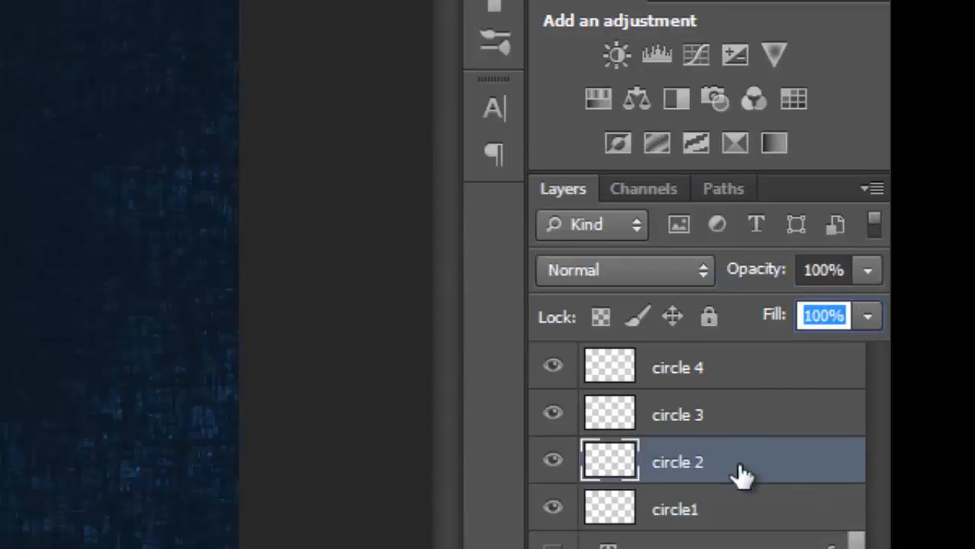
{"action": "left_click", "coordinate": [681, 311]}
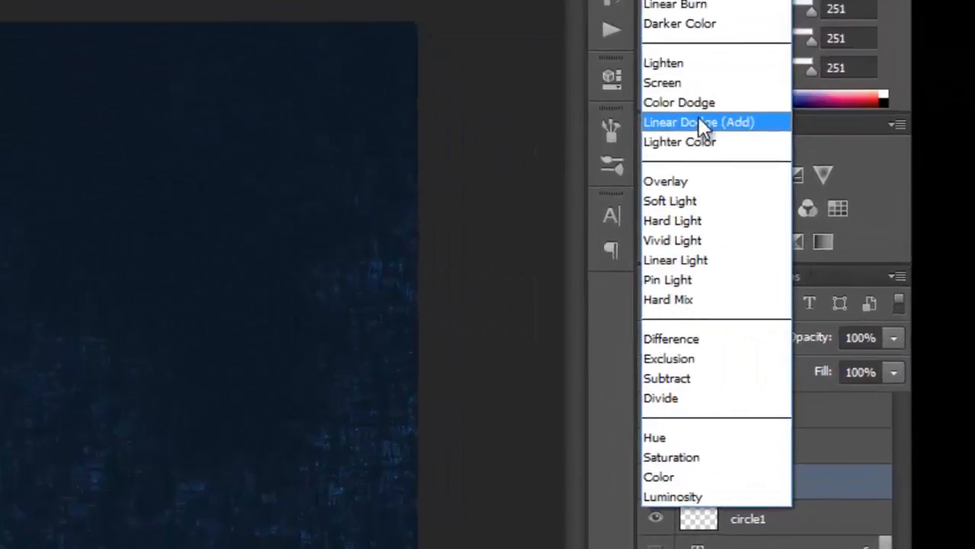
{"action": "left_click", "coordinate": [685, 102]}
{"action": "left_click", "coordinate": [851, 336]}
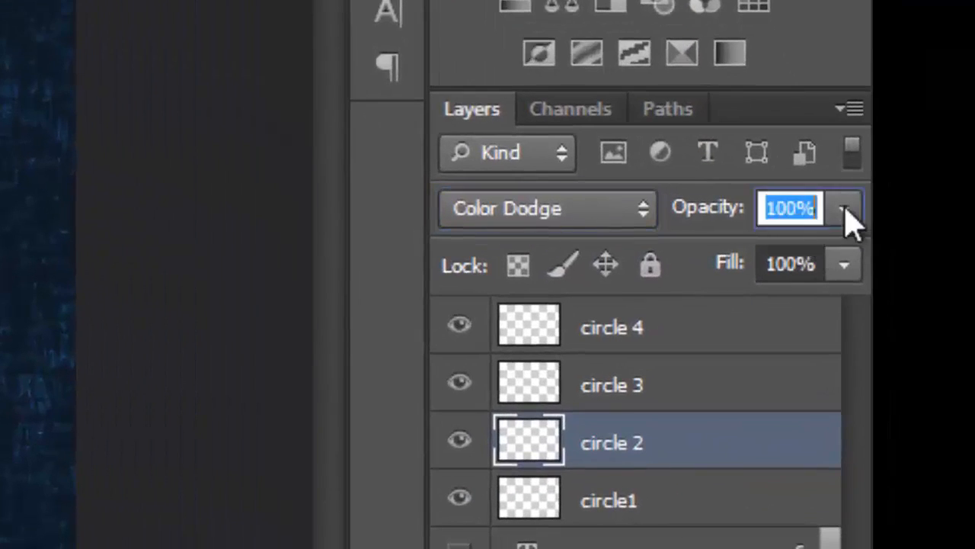
{"action": "left_click", "coordinate": [765, 264]}
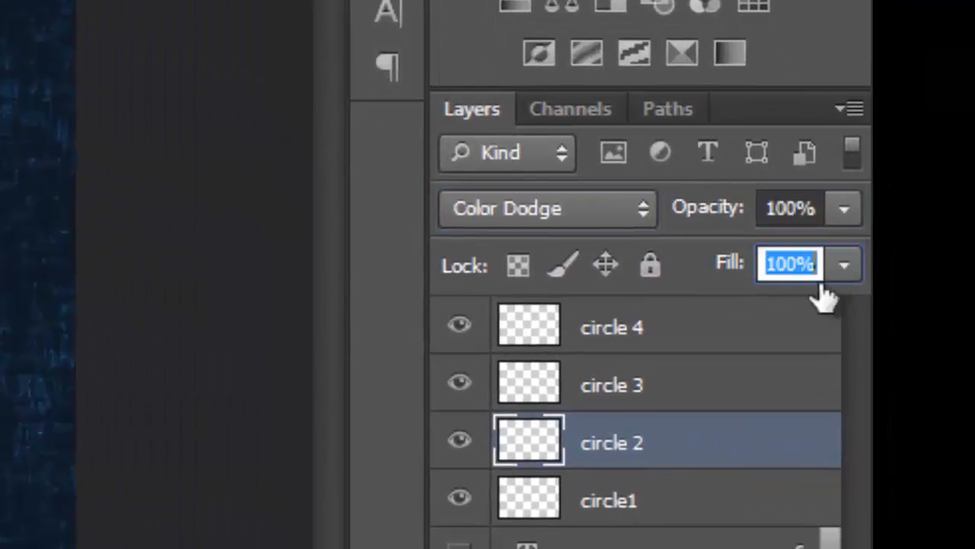
Set the circle 3 layer's blend mode to Color Dodge with 100% opacity
{"action": "left_click", "coordinate": [692, 393]}
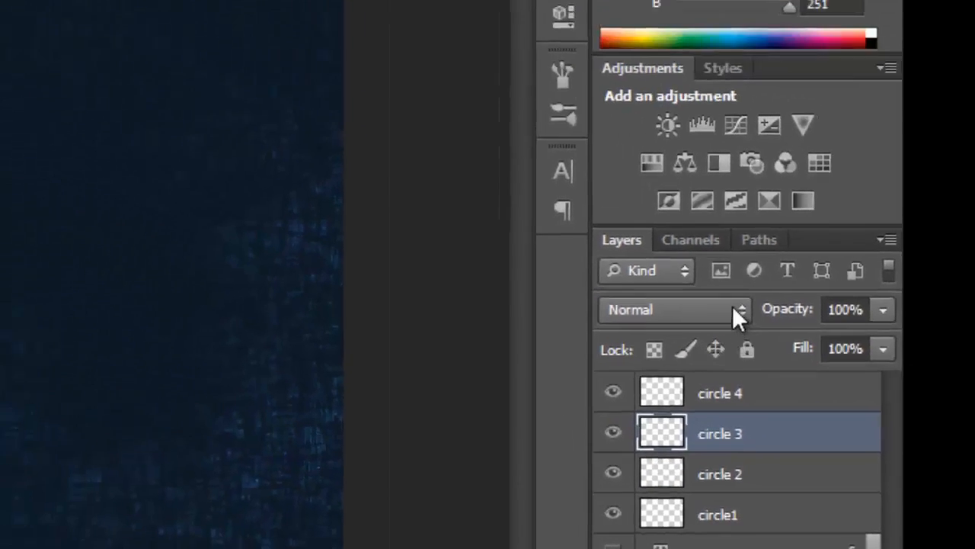
{"action": "left_click", "coordinate": [733, 309]}
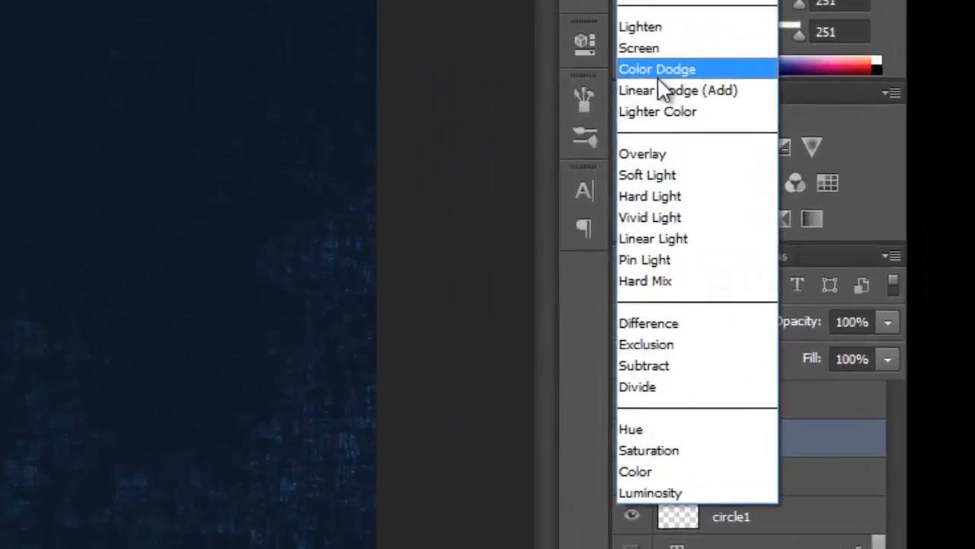
{"action": "left_click", "coordinate": [645, 42]}
{"action": "left_click", "coordinate": [860, 308]}
{"action": "left_click_drag", "start_coordinate": [697, 163], "coordinate": [542, 168]}
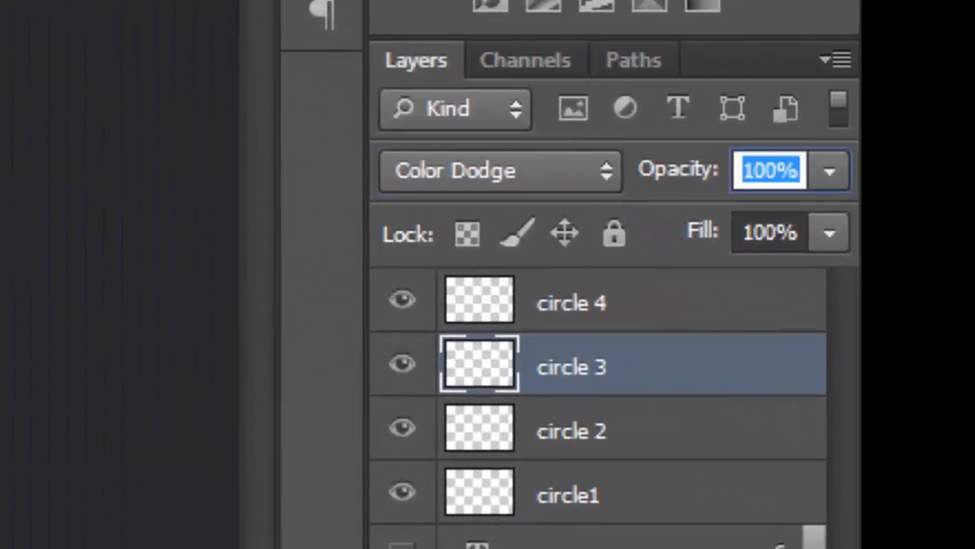
{"action": "type", "text": "26"}
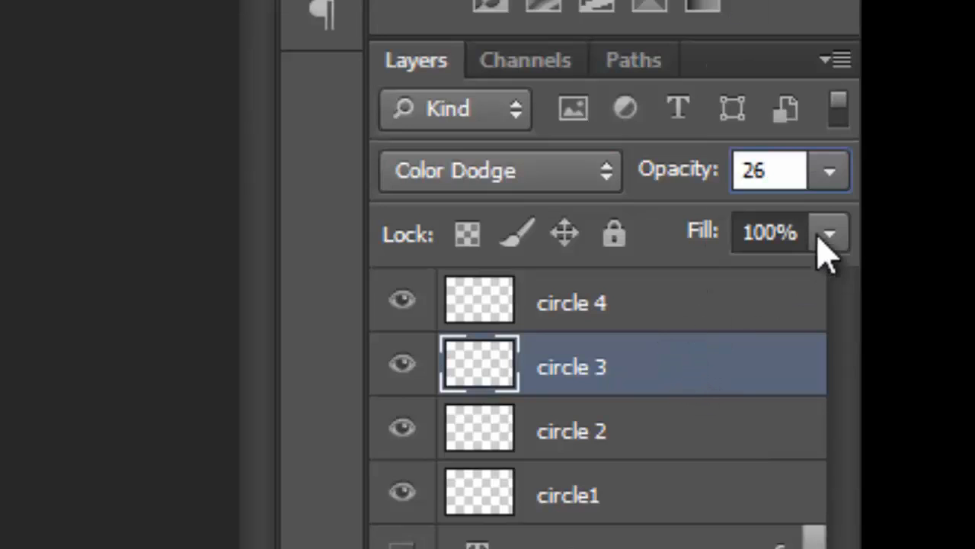
{"action": "left_click", "coordinate": [675, 183]}
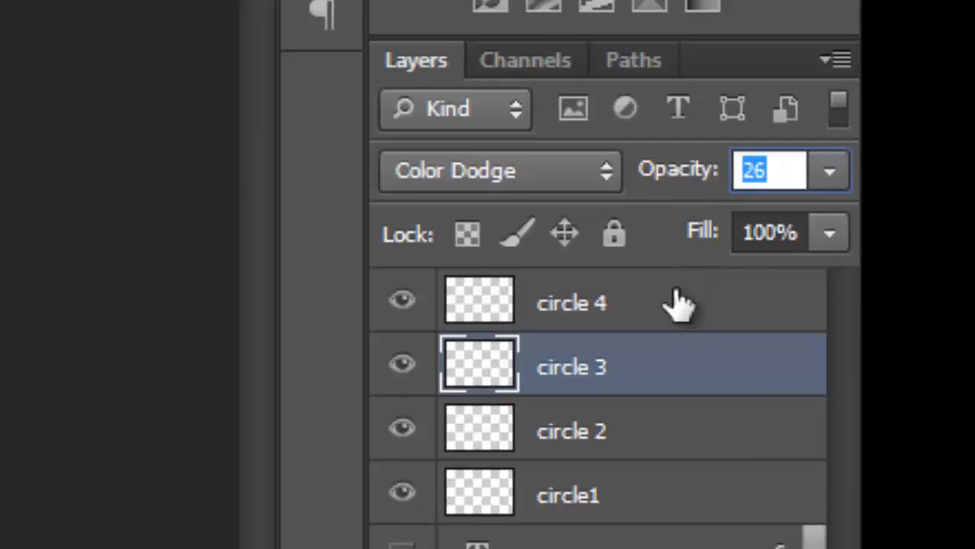
{"action": "left_click", "coordinate": [679, 308]}
{"action": "left_click", "coordinate": [676, 373]}
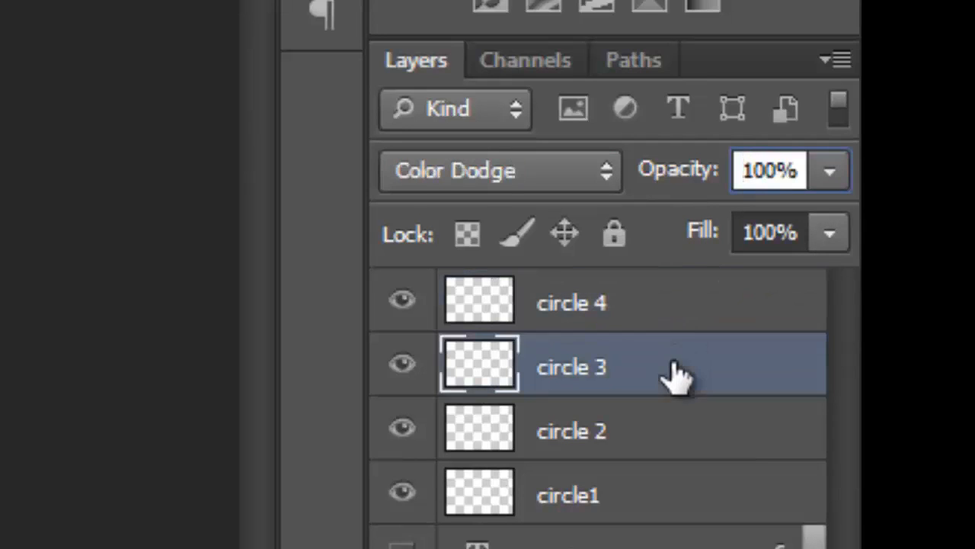
Set the circle 4 layer's blend mode to Color Dodge with opacity and fill at 100%
{"action": "left_click", "coordinate": [674, 320]}
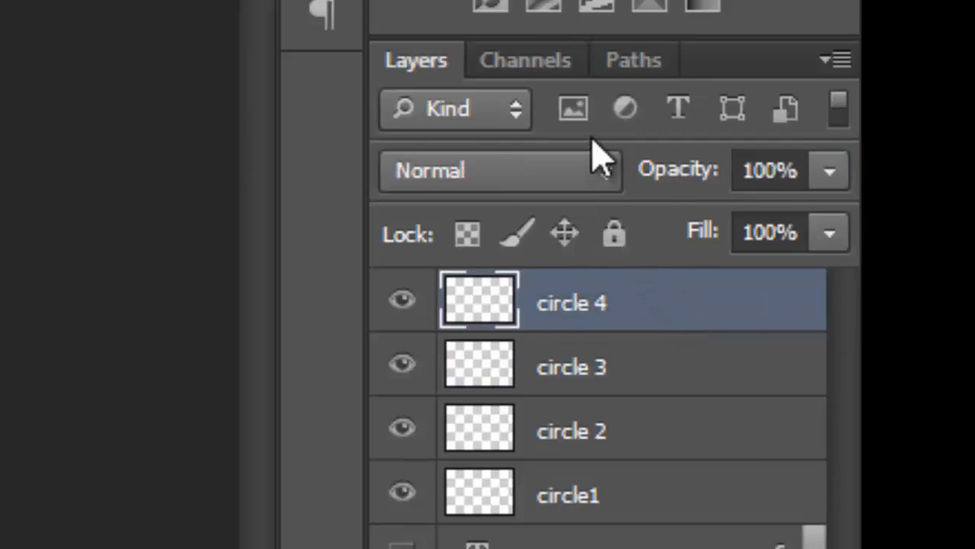
{"action": "left_click", "coordinate": [594, 169]}
{"action": "left_click", "coordinate": [465, 0]}
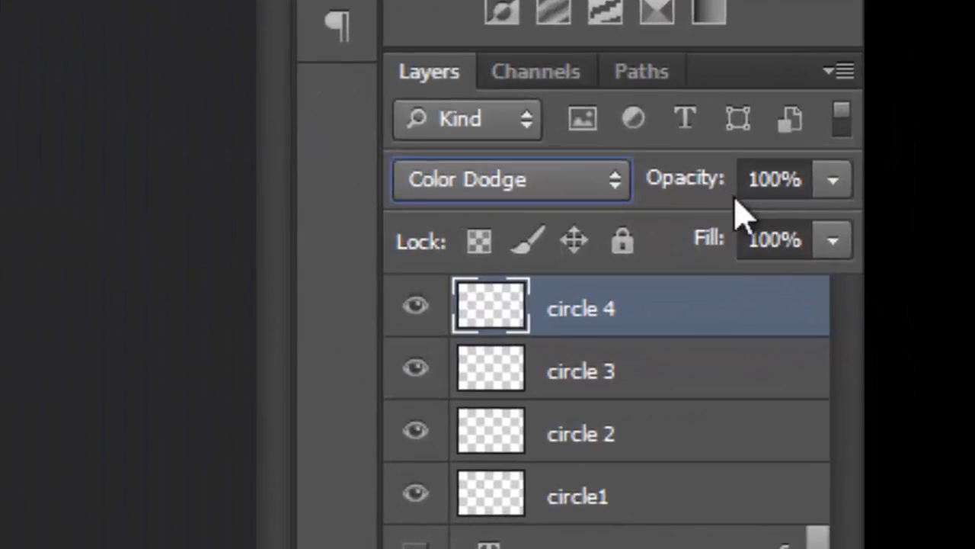
{"action": "left_click", "coordinate": [797, 178]}
{"action": "left_click", "coordinate": [773, 239]}
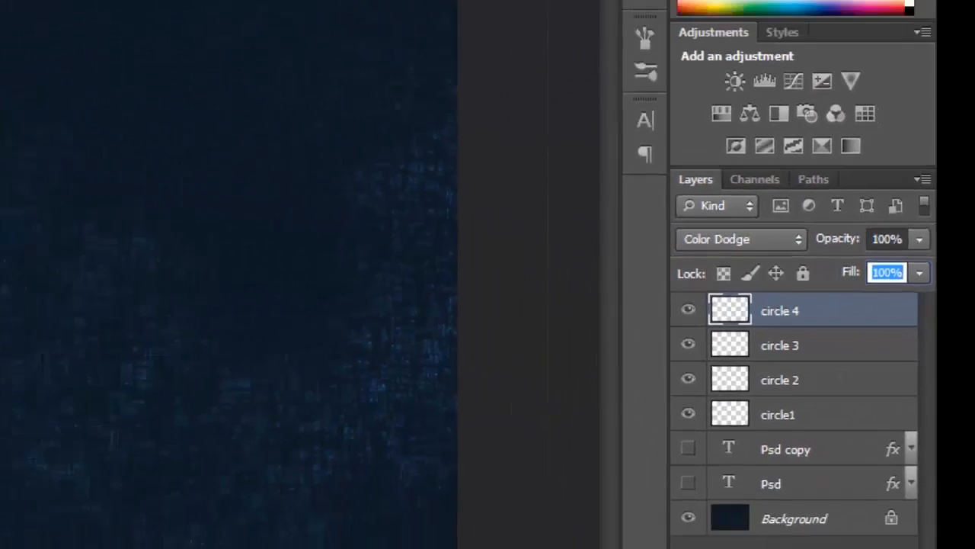
{"action": "left_click", "coordinate": [315, 318], "text": "ctrl"}
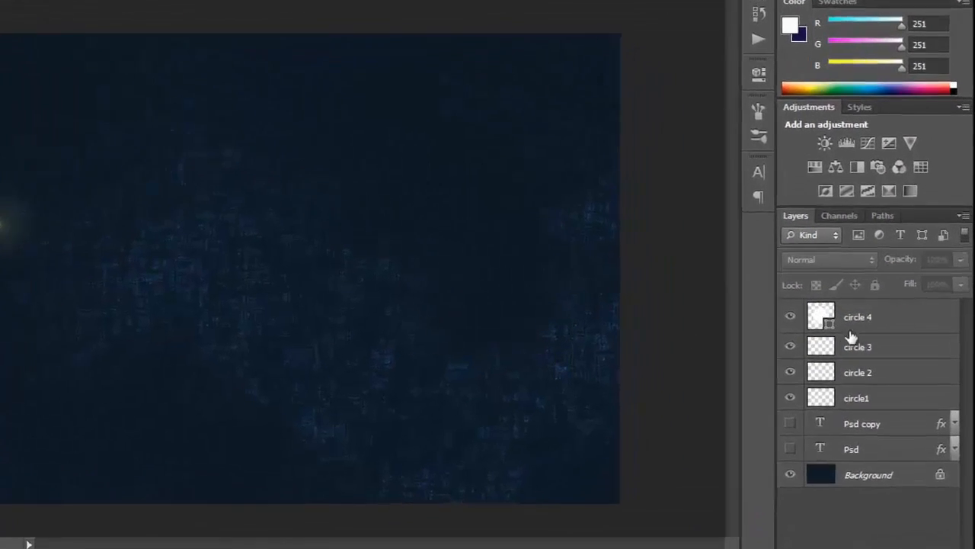
Group the four circle layers and set the group's opacity to 60%
{"action": "left_click", "coordinate": [871, 321]}
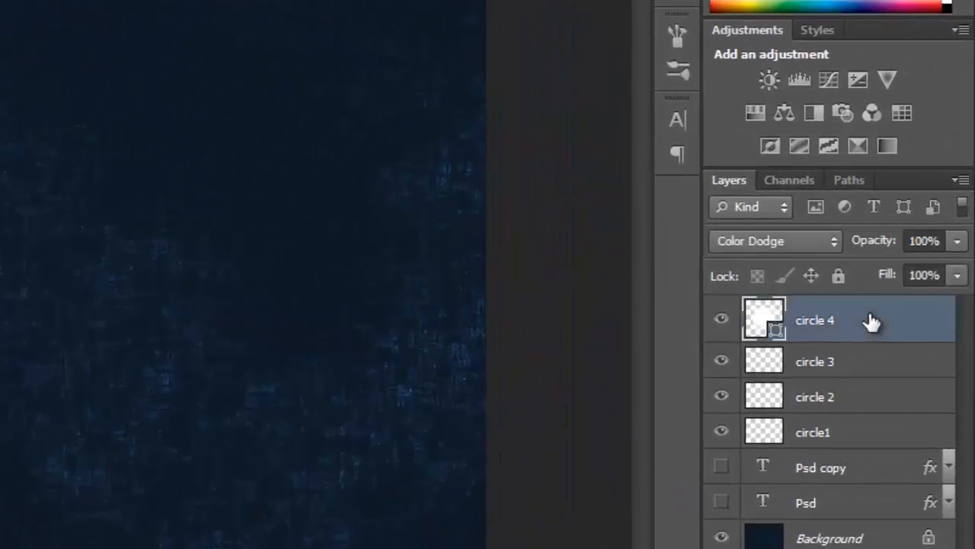
{"action": "left_click", "coordinate": [864, 438], "text": "shift"}
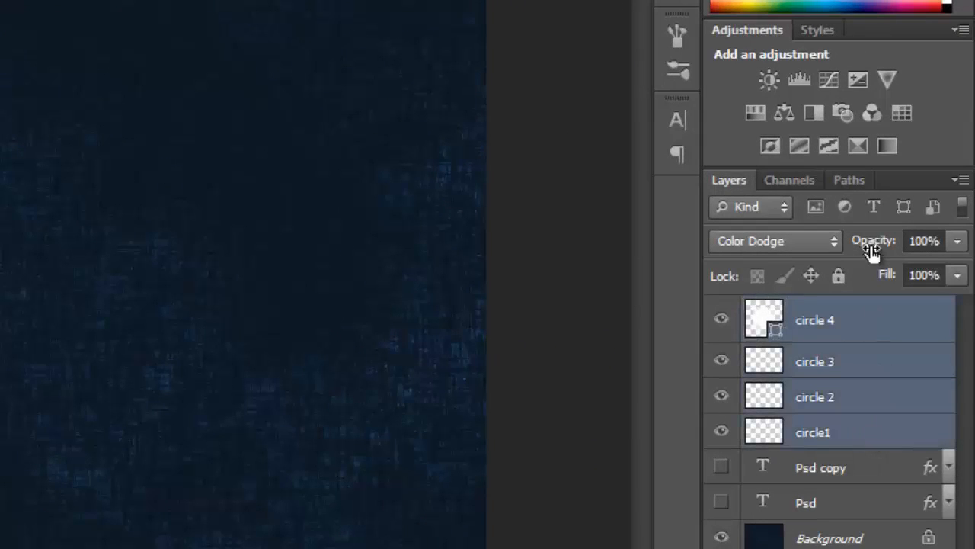
{"action": "key", "text": "ctrl+g"}
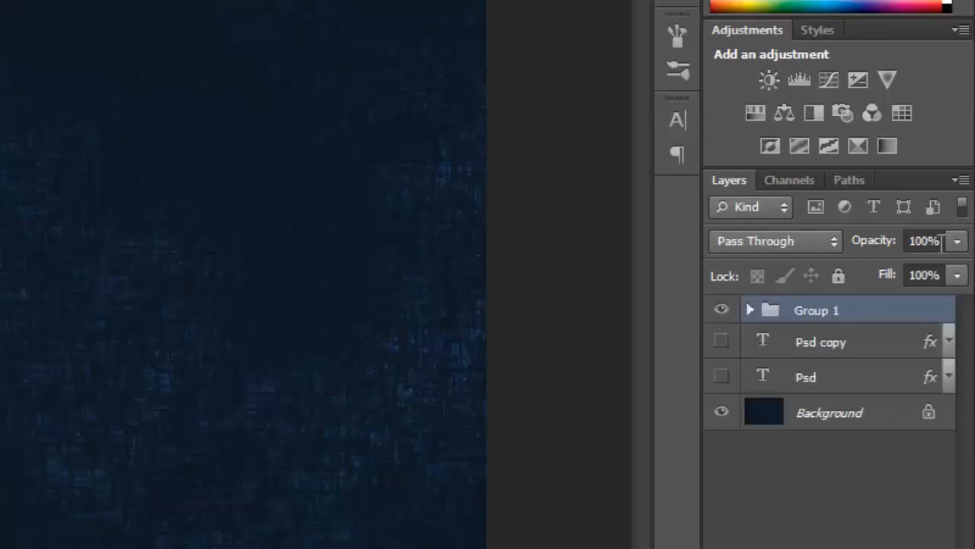
{"action": "left_click", "coordinate": [858, 239]}
{"action": "type", "text": "60"}
{"action": "left_click", "coordinate": [867, 527]}
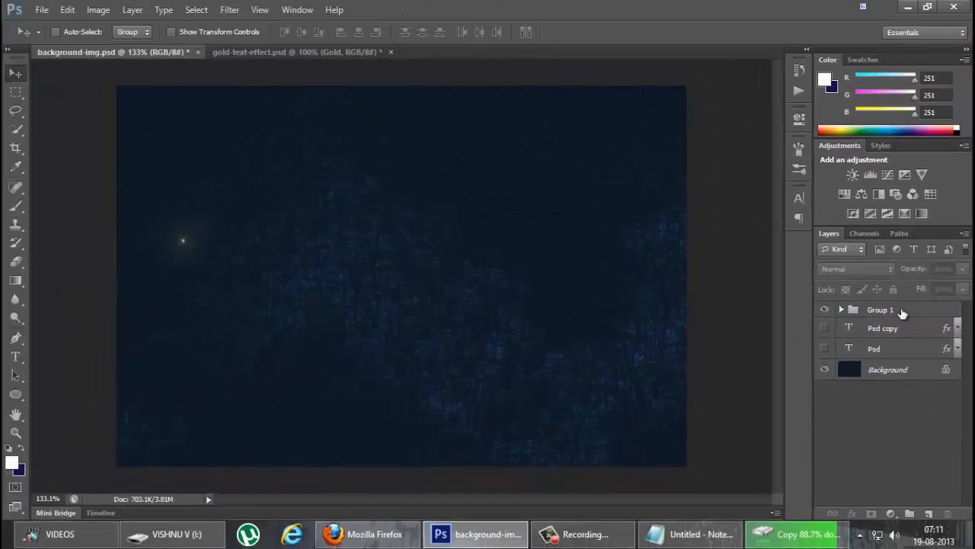
{"action": "left_click", "coordinate": [902, 312]}
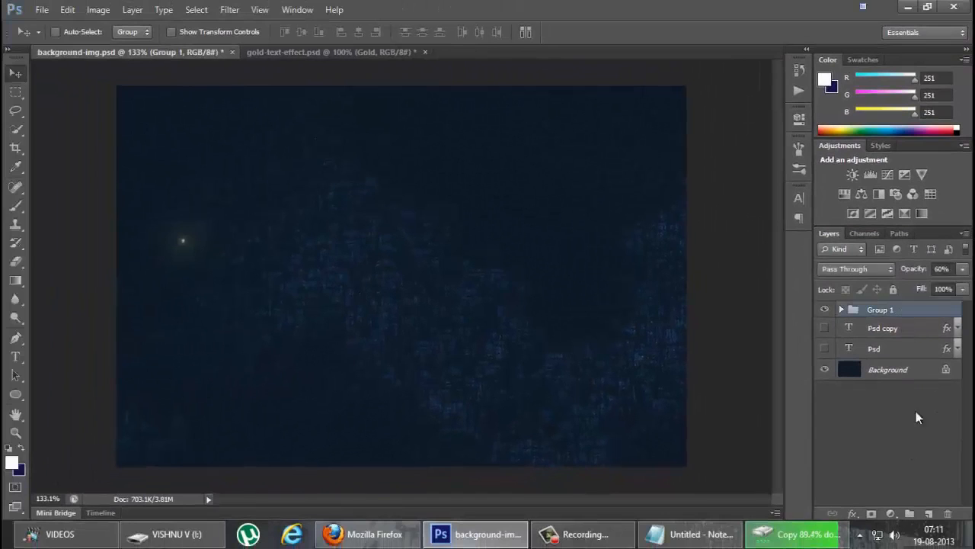
{"action": "left_click", "coordinate": [918, 456]}
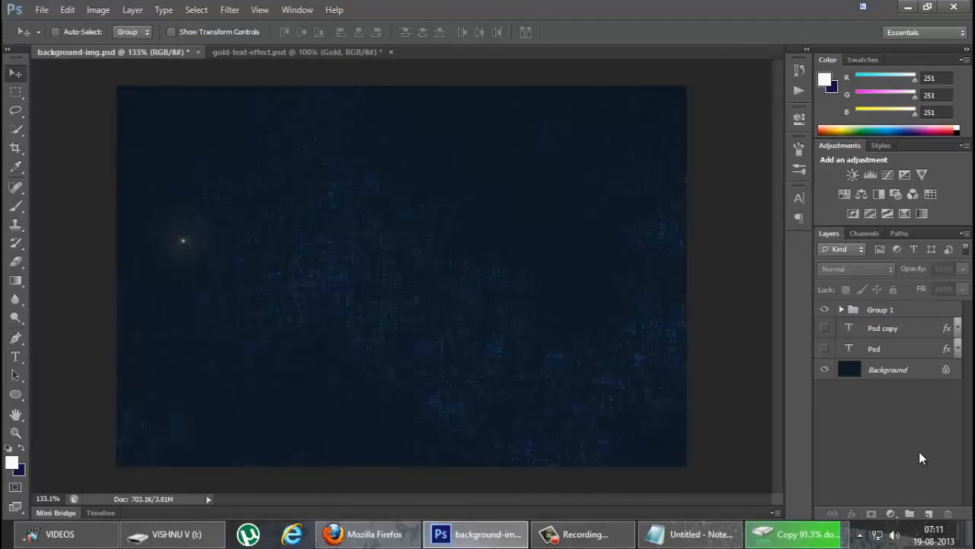
Show the Psd copy text layer and move the sparkle group onto the upper-left tip of the P
{"action": "left_click", "coordinate": [825, 328]}
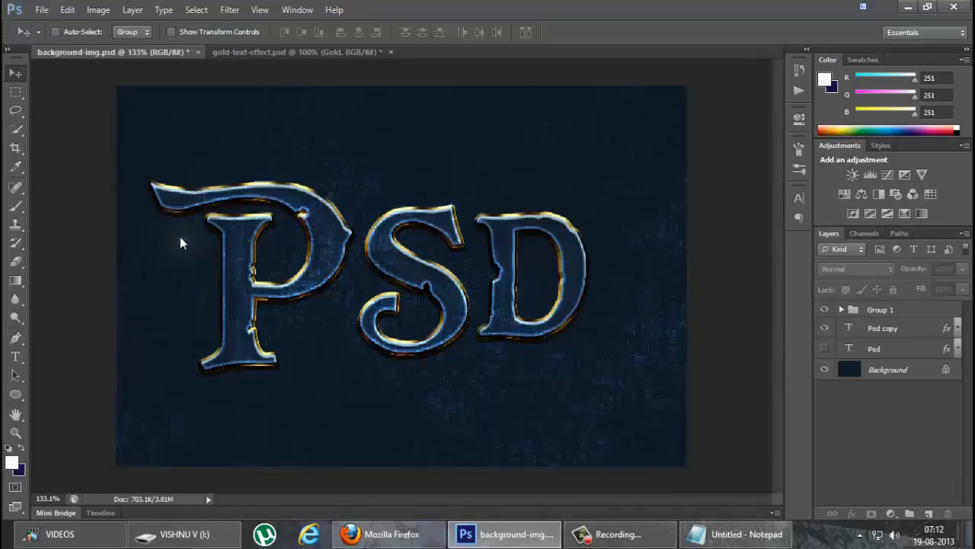
{"action": "left_click", "coordinate": [180, 242]}
{"action": "left_click", "coordinate": [467, 202]}
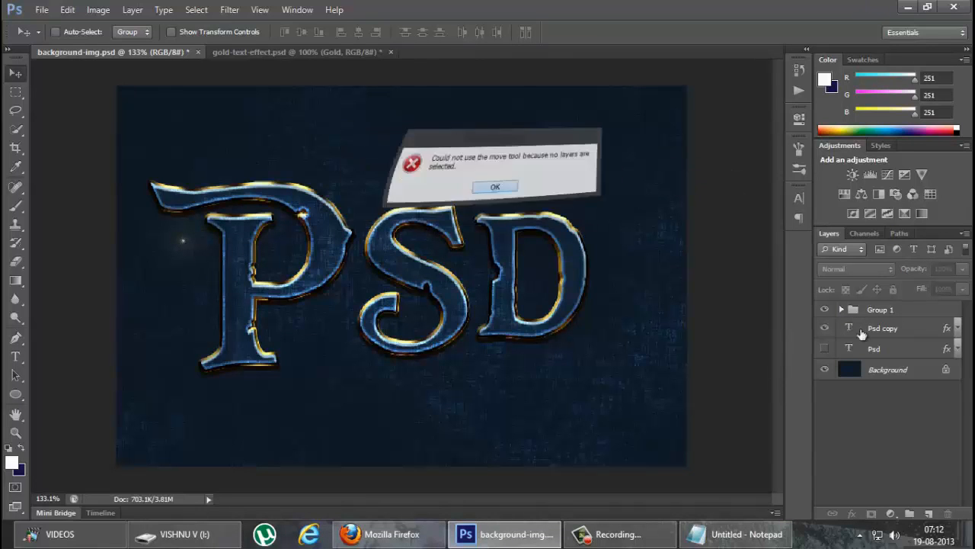
{"action": "left_click", "coordinate": [899, 311]}
{"action": "left_click_drag", "start_coordinate": [185, 243], "coordinate": [158, 205]}
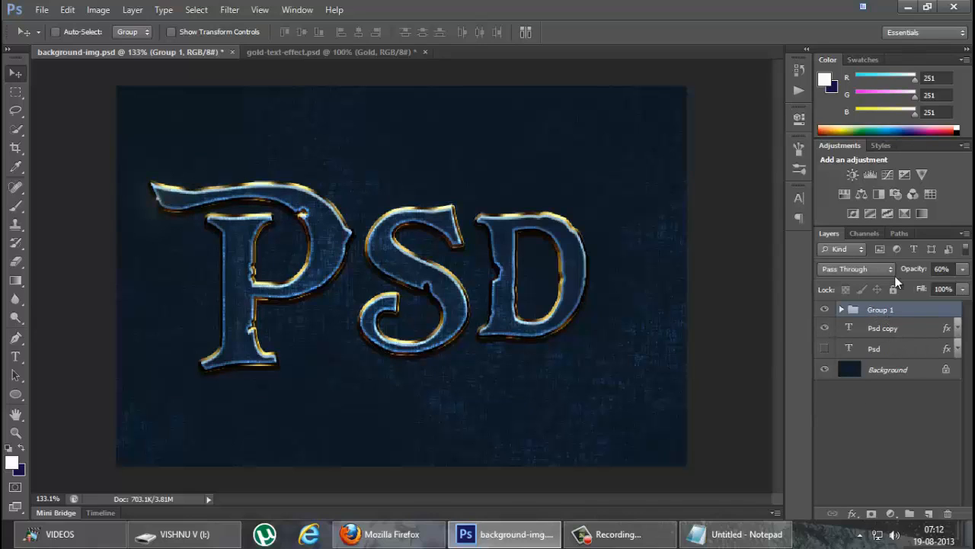
Duplicate the sparkle group and place copies at the lower-left foot of the P
{"action": "key", "text": "ctrl+j"}
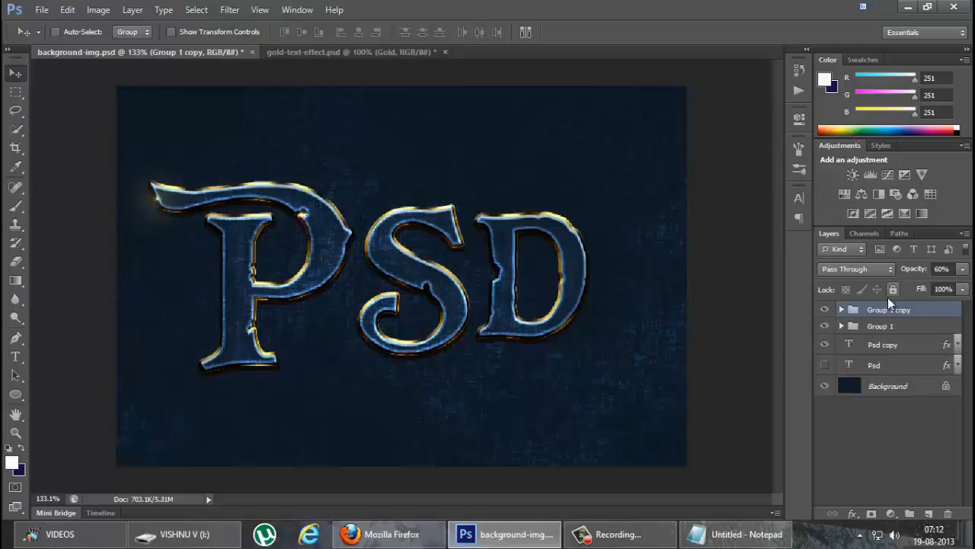
{"action": "key", "text": "ctrl+j"}
{"action": "left_click_drag", "start_coordinate": [162, 205], "coordinate": [208, 369]}
{"action": "key", "text": "ctrl+j"}
{"action": "key", "text": "ctrl+j"}
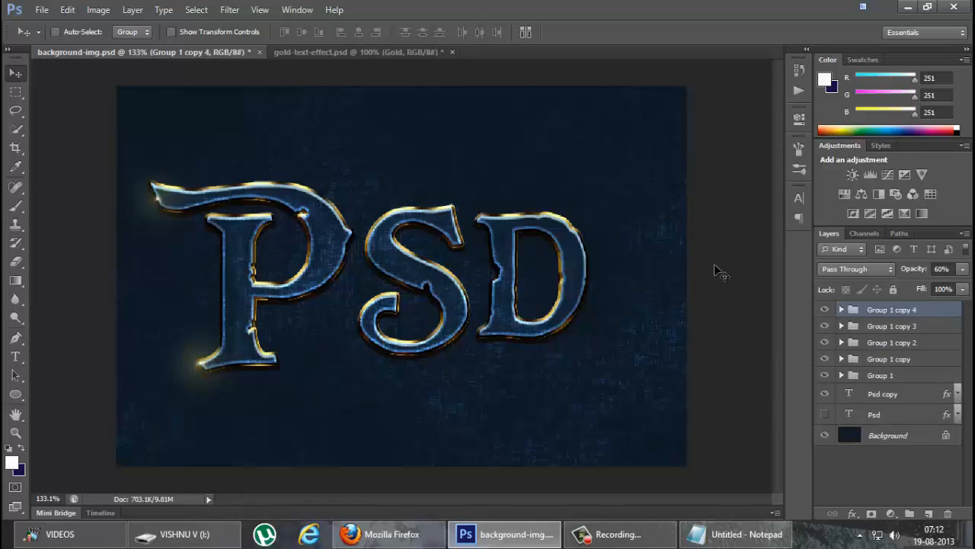
Add more sparkle copies on the P's stem and inner curl and on the upper-right end of the S
{"action": "key", "text": "ctrl+j"}
{"action": "left_click_drag", "start_coordinate": [247, 308], "coordinate": [227, 260]}
{"action": "key", "text": "ctrl+j"}
{"action": "key", "text": "ctrl+j"}
{"action": "key", "text": "ctrl+j"}
{"action": "left_click_drag", "start_coordinate": [280, 183], "coordinate": [462, 256]}
{"action": "key", "text": "ctrl+j"}
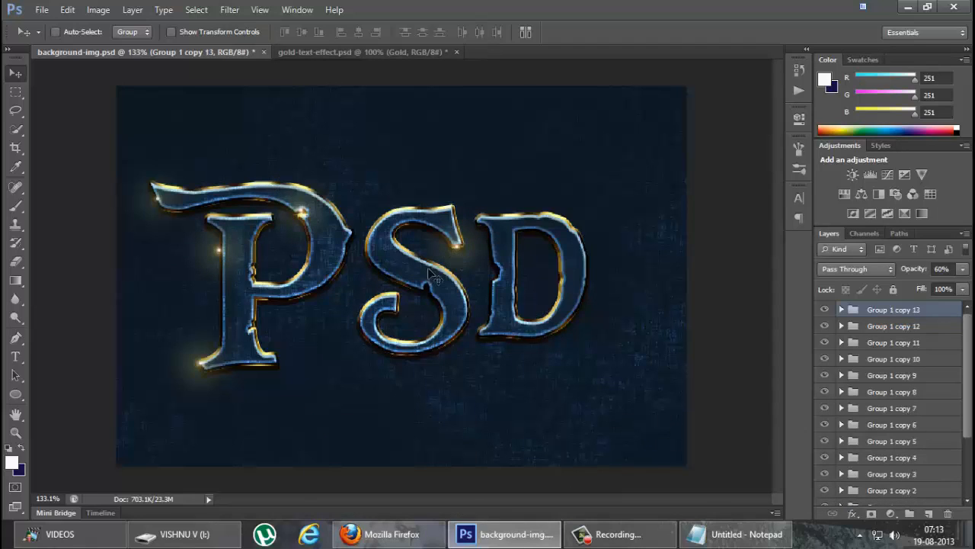
Distribute further sparkle copies along the edges of all three letters and gather all the sparkles in one group
{"action": "left_click_drag", "start_coordinate": [455, 246], "coordinate": [504, 299]}
{"action": "key", "text": "ctrl+j"}
{"action": "key", "text": "ctrl+j"}
{"action": "key", "text": "ctrl+j"}
{"action": "key", "text": "ctrl+j"}
{"action": "key", "text": "ctrl+j"}
{"action": "key", "text": "ctrl+j"}
{"action": "key", "text": "ctrl+j"}
{"action": "key", "text": "ctrl+j"}
{"action": "key", "text": "ctrl+j"}
{"action": "key", "text": "ctrl+j"}
{"action": "key", "text": "ctrl+j"}
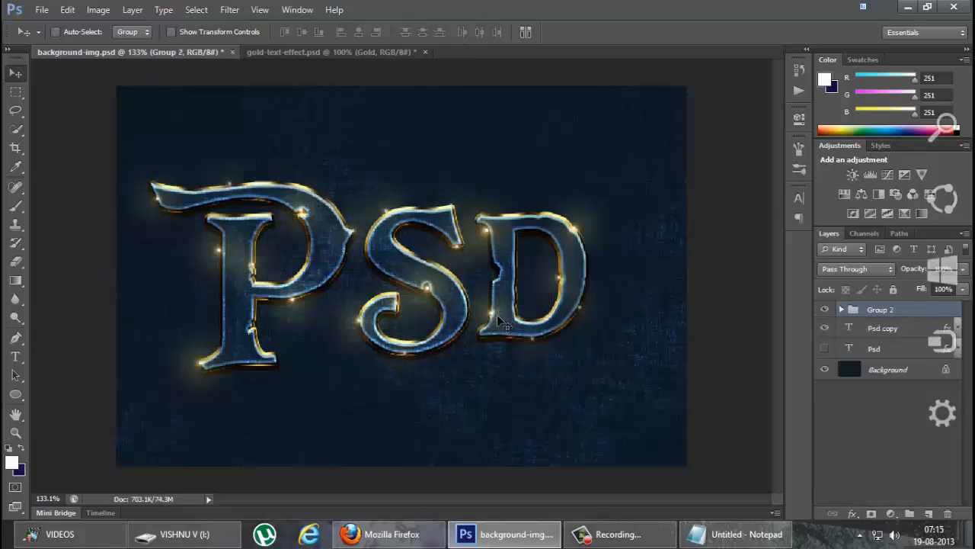
Show the gold Psd text layer beneath the Psd copy layer
{"action": "left_click", "coordinate": [825, 348]}
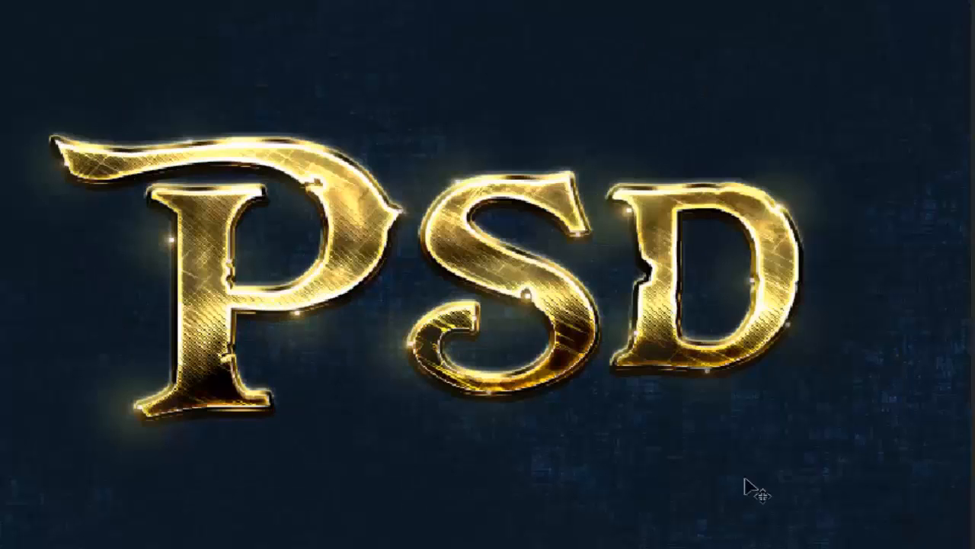